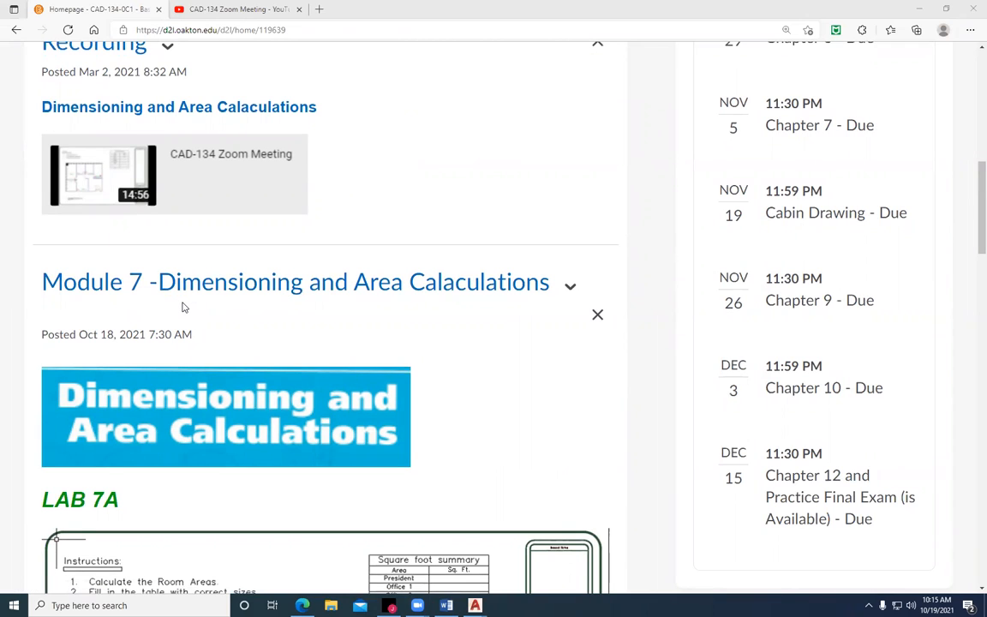
Open the XX-Lab 7A Student File drawing from the Module 7 course page in AutoCAD and maximize its window
scroll(316, 324, down, 5)
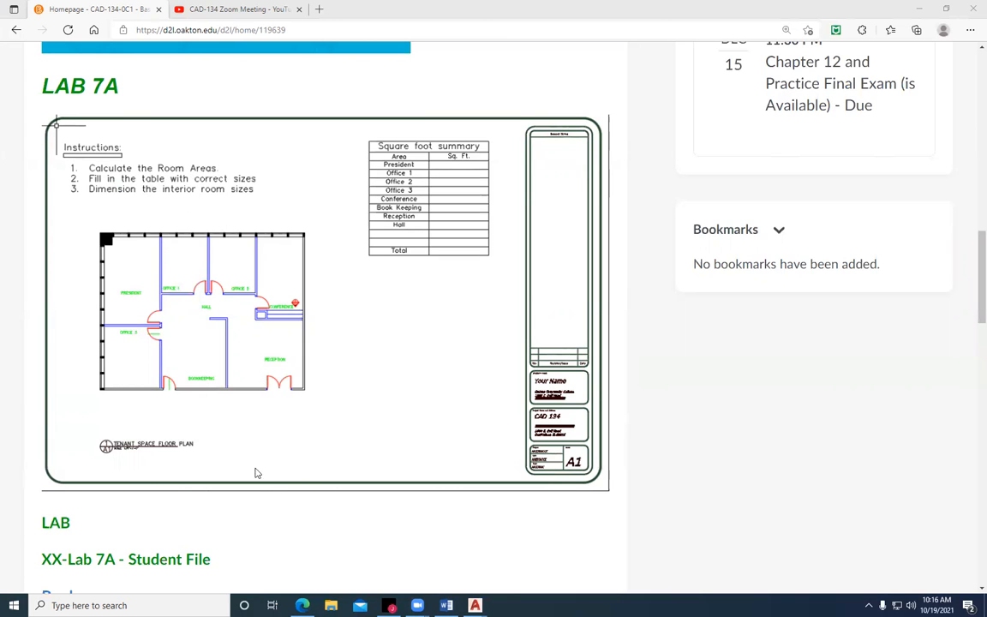
scroll(253, 481, down, 3)
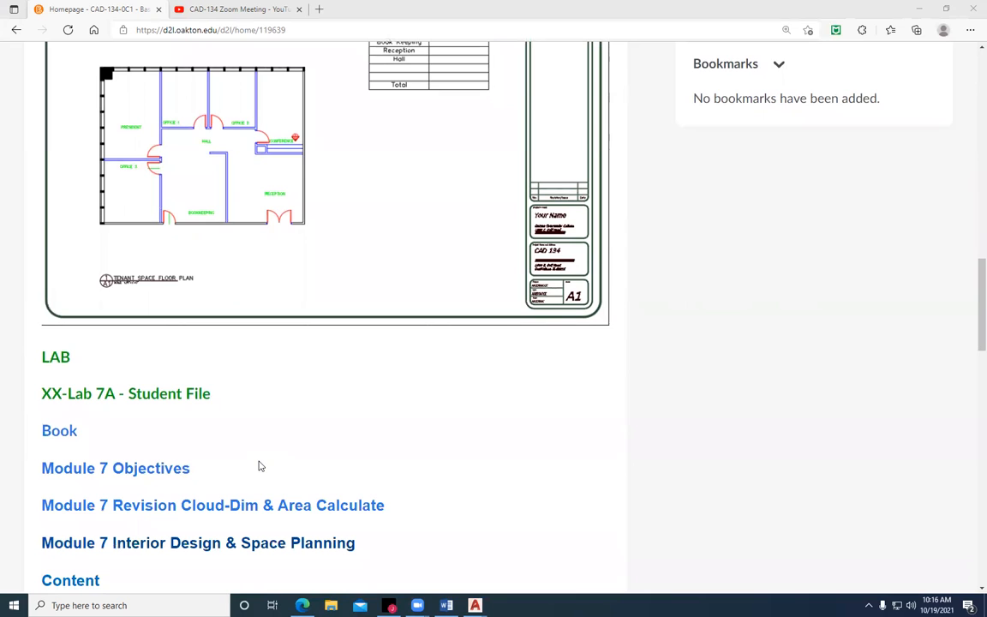
click(151, 400)
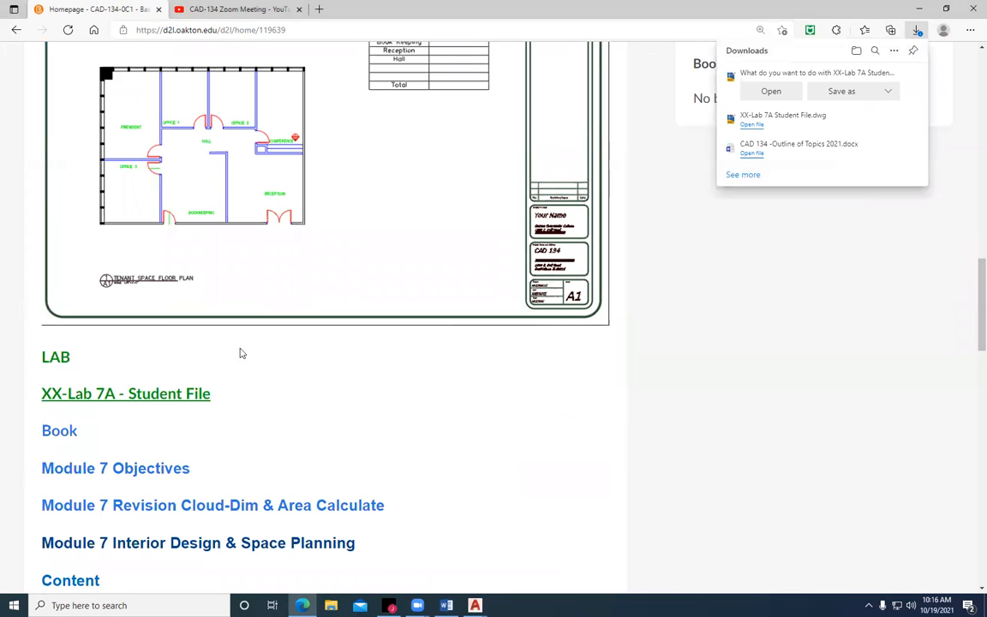
click(771, 91)
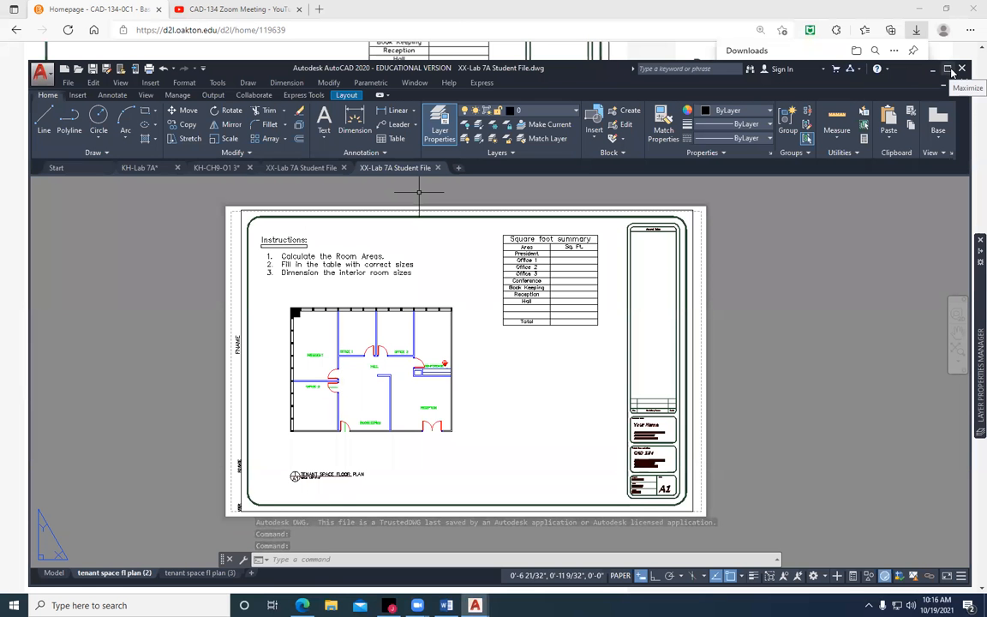
click(947, 69)
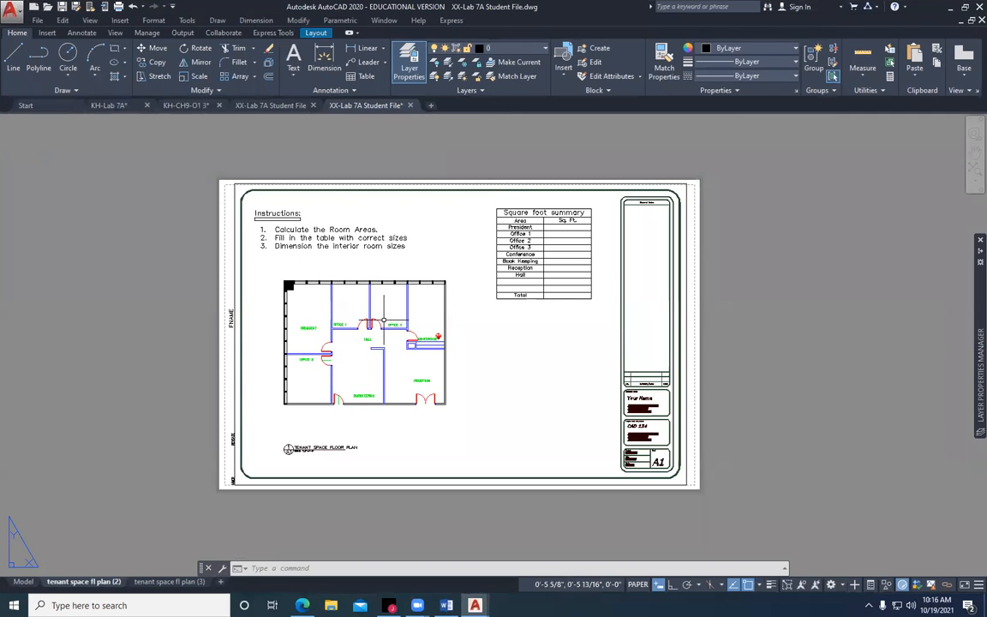
scroll(319, 364, up, 2)
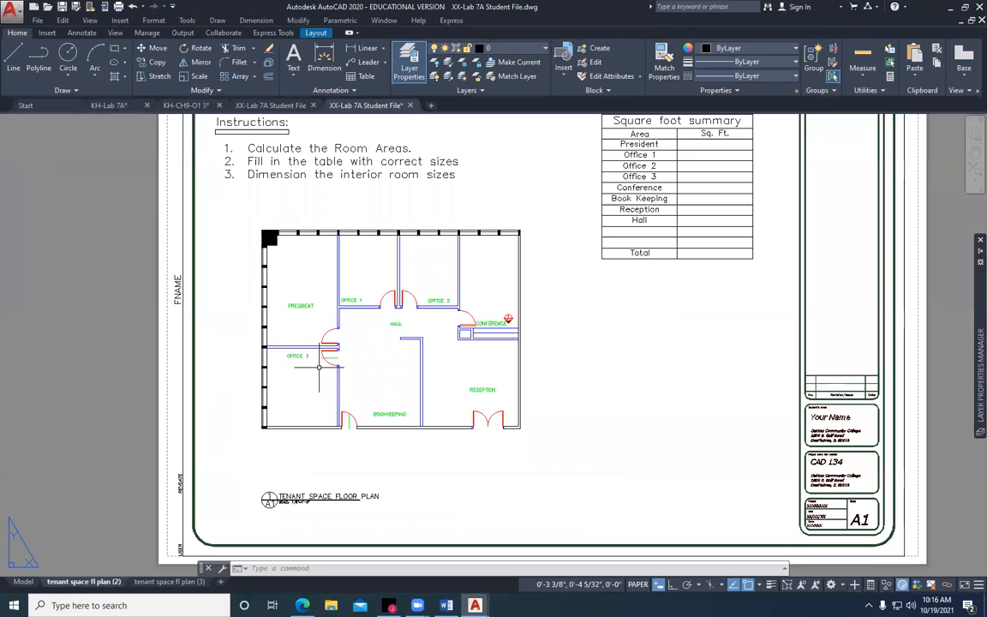
click(866, 84)
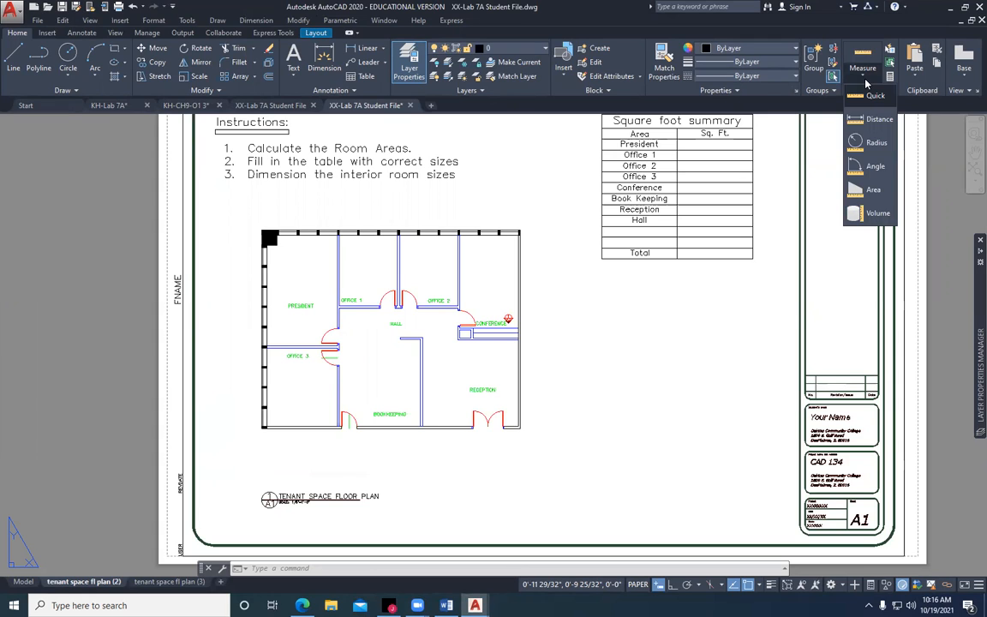
click(873, 192)
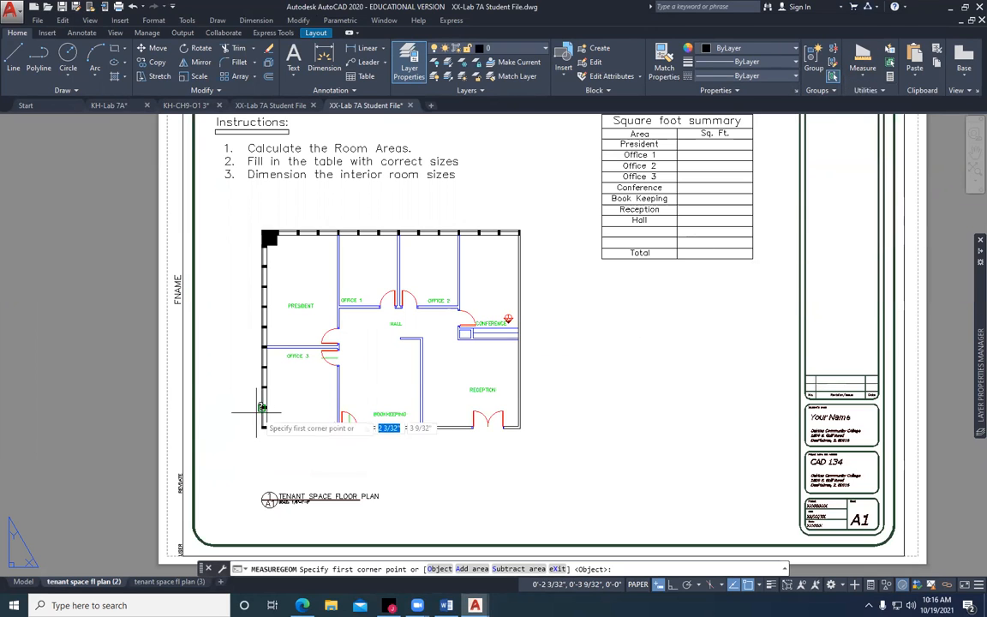
scroll(245, 336, up, 3)
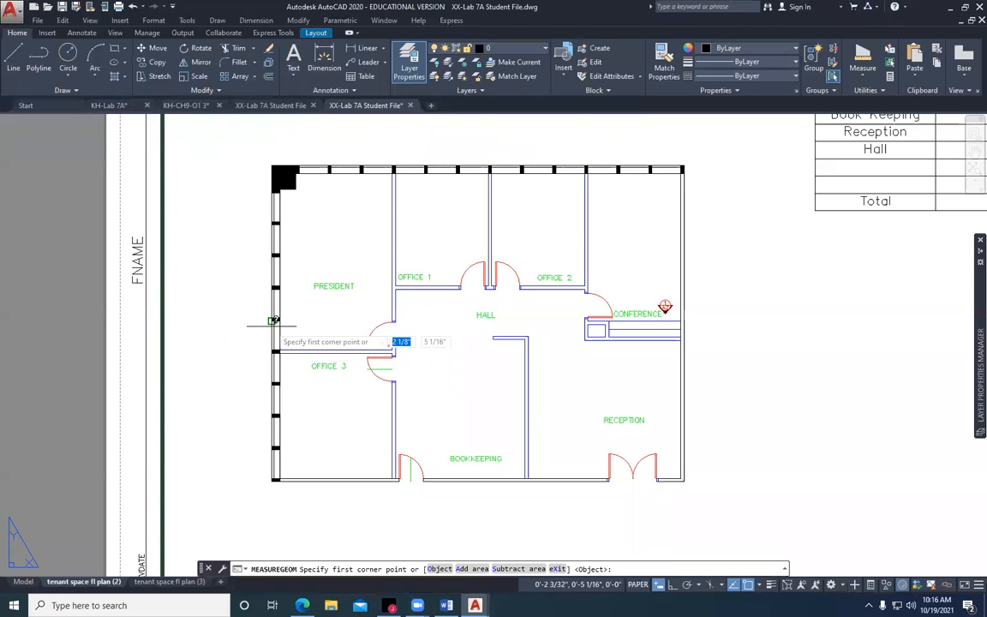
scroll(248, 355, down, 5)
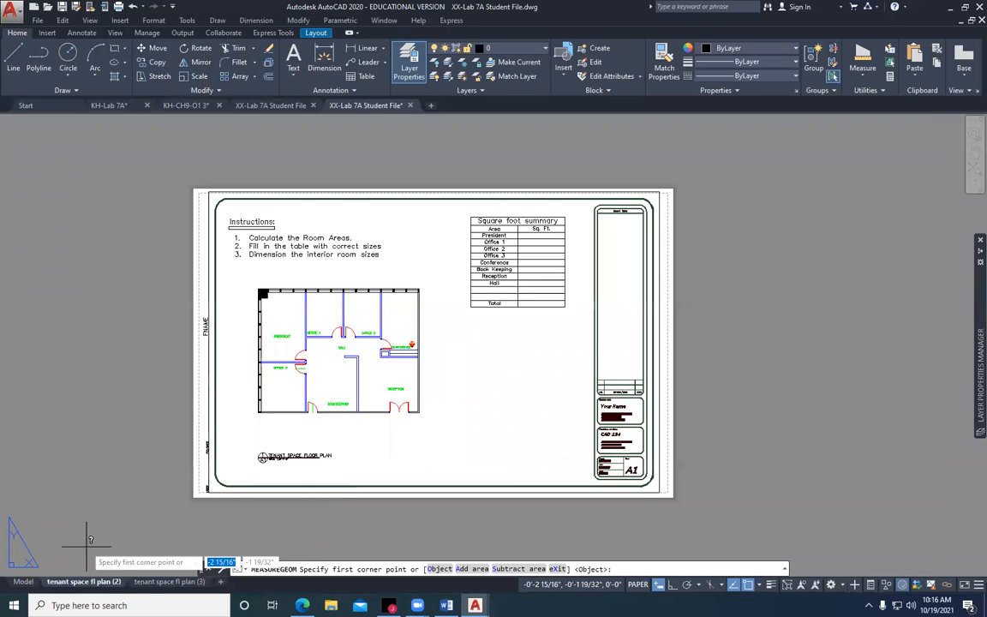
mouse_move(26, 584)
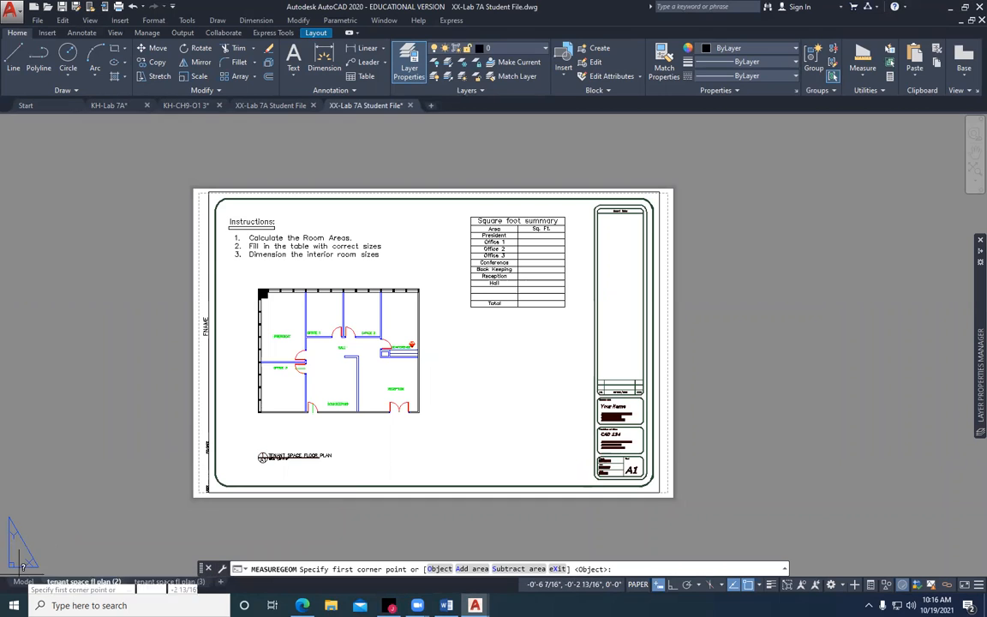
key(Escape)
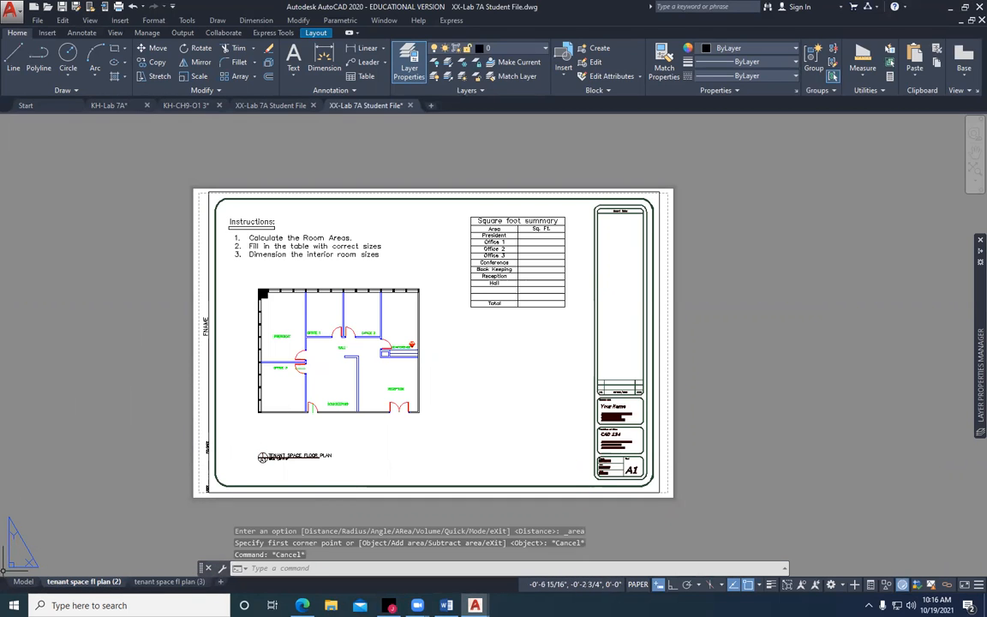
Switch to model space and measure the President office's area along its inside corners, following the notch of the corner column
click(23, 581)
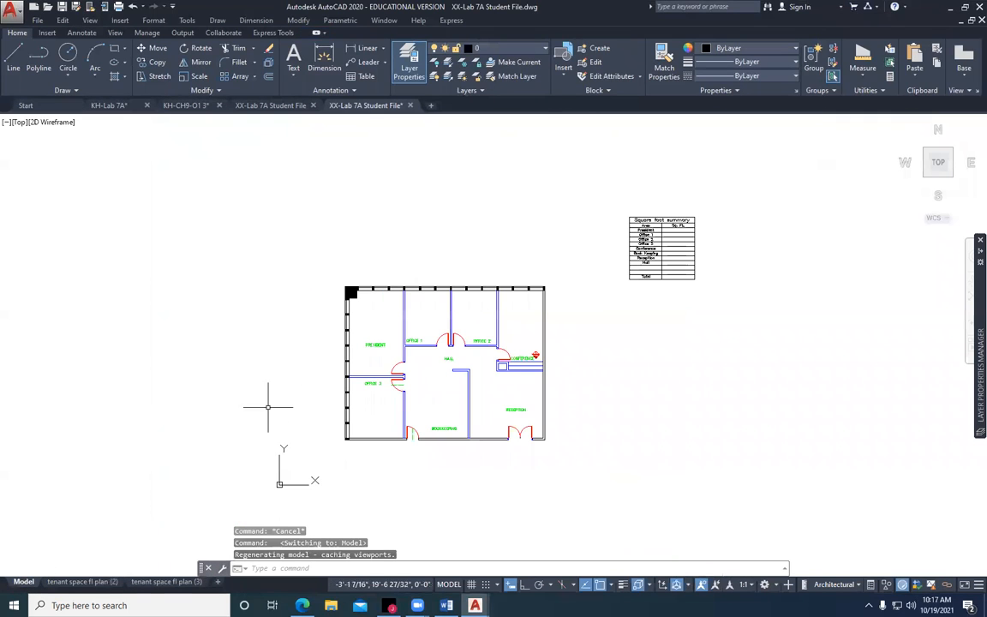
scroll(324, 367, up, 4)
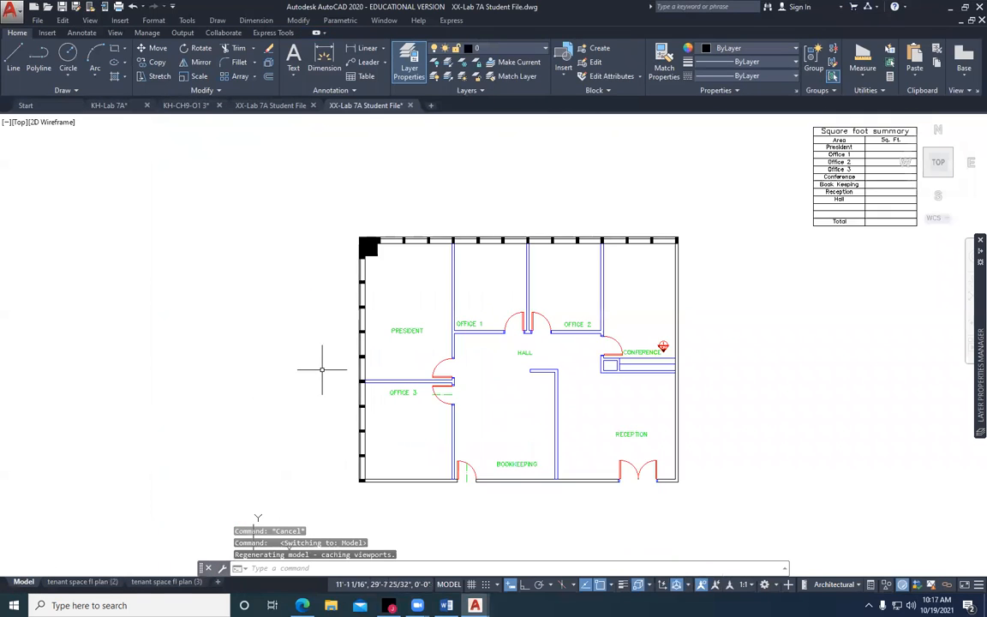
click(862, 79)
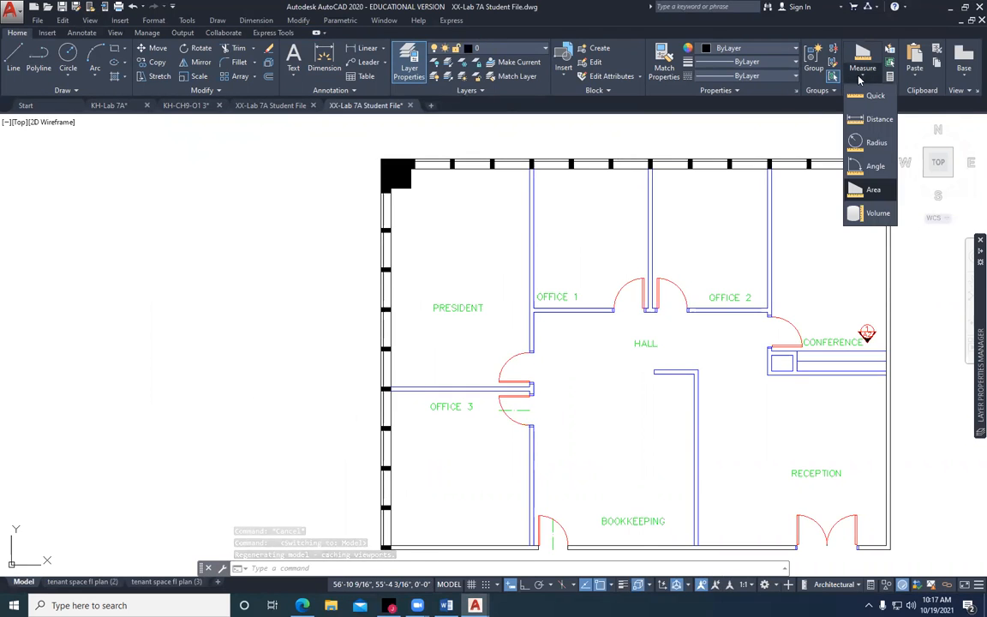
click(874, 190)
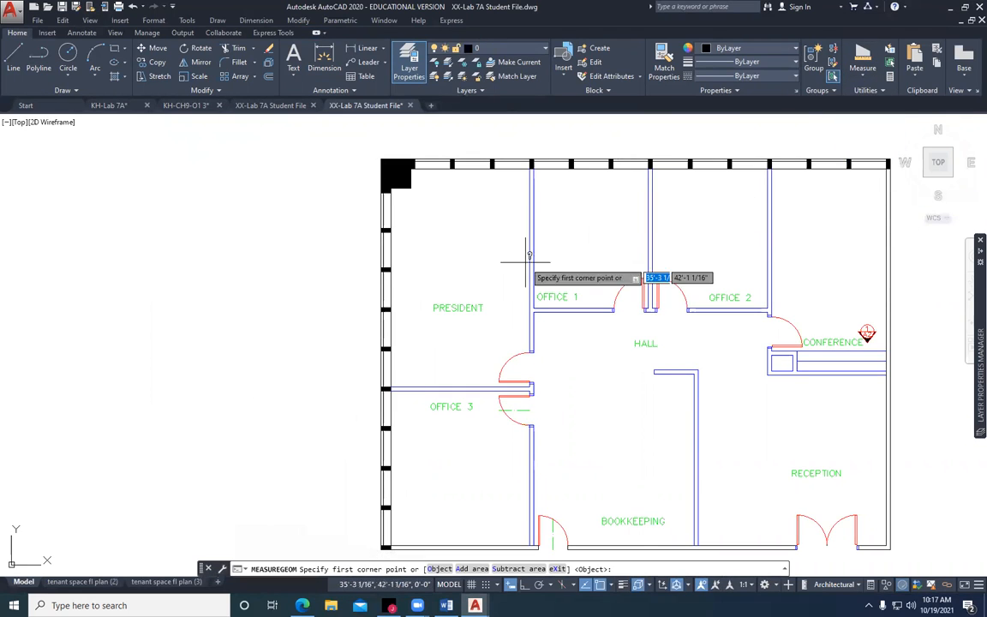
click(390, 387)
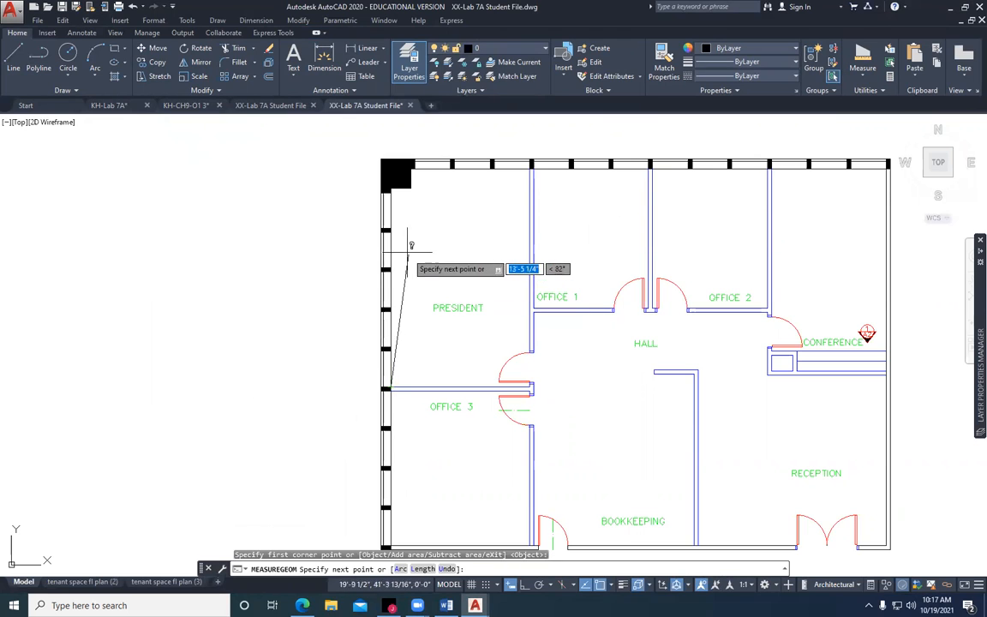
scroll(390, 190, up, 2)
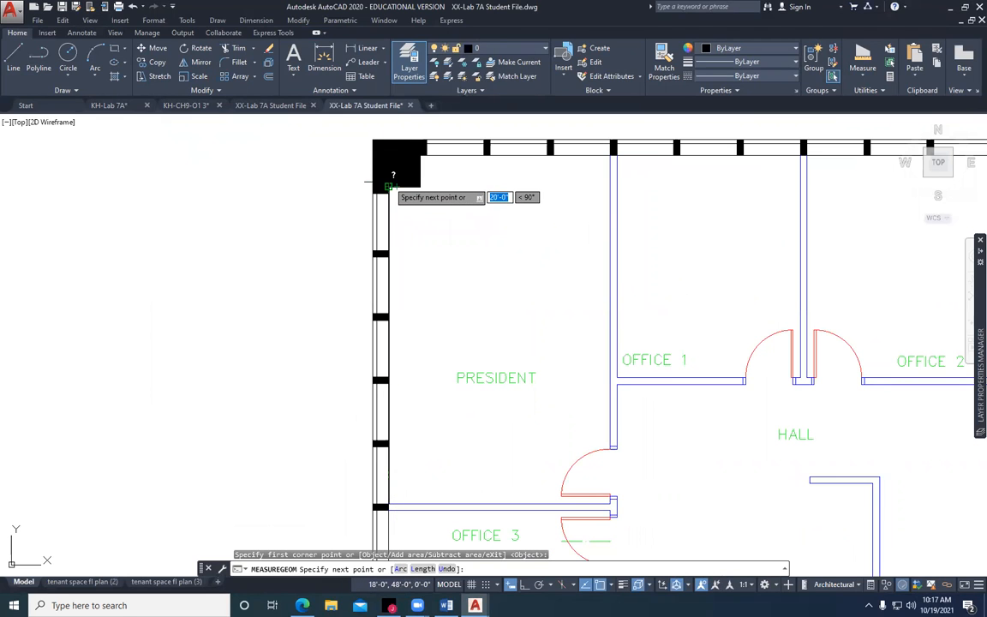
click(390, 187)
click(421, 185)
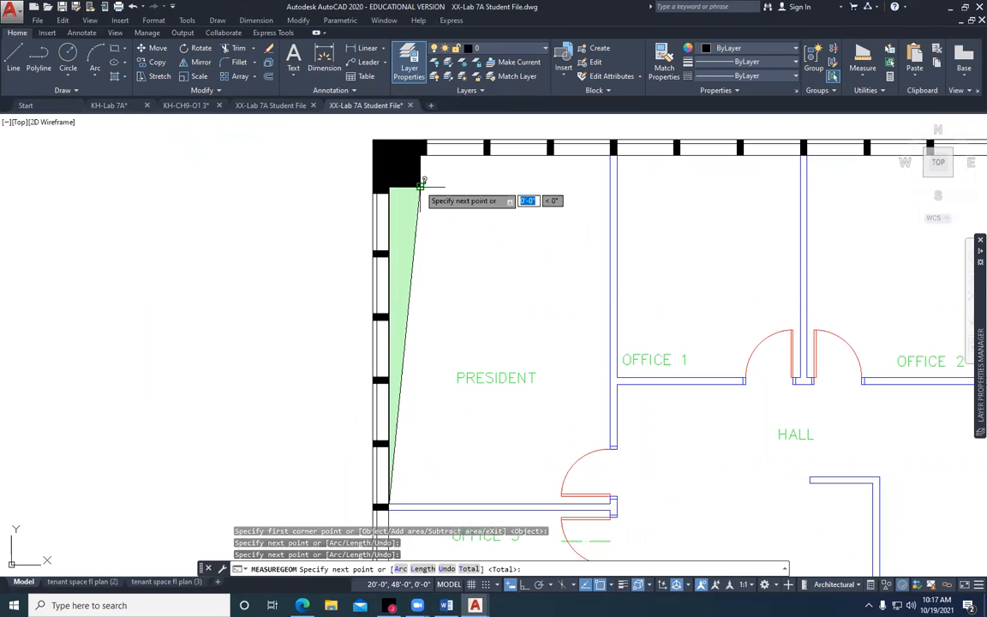
click(421, 150)
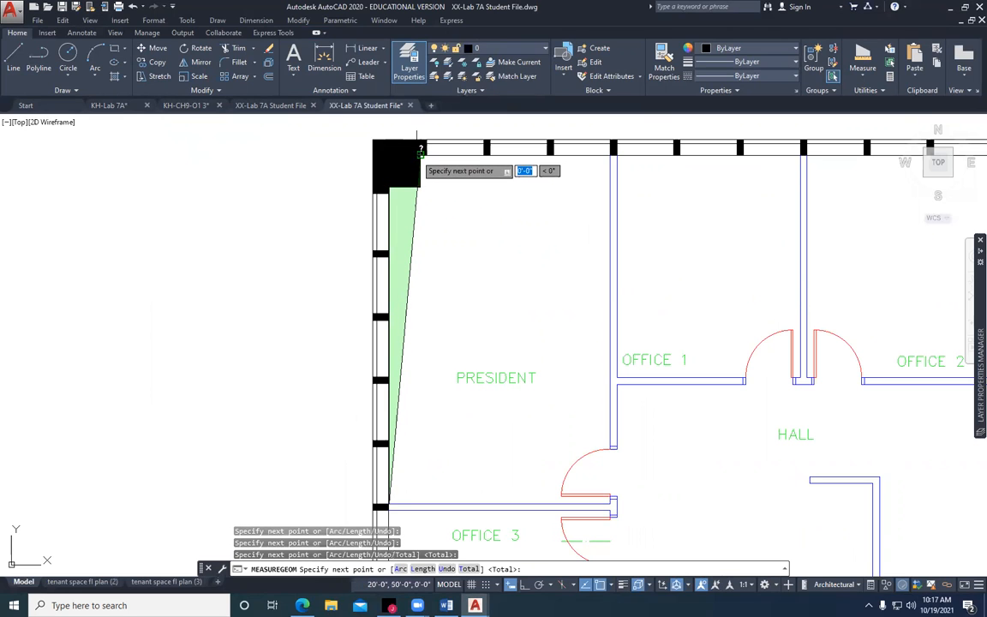
click(611, 153)
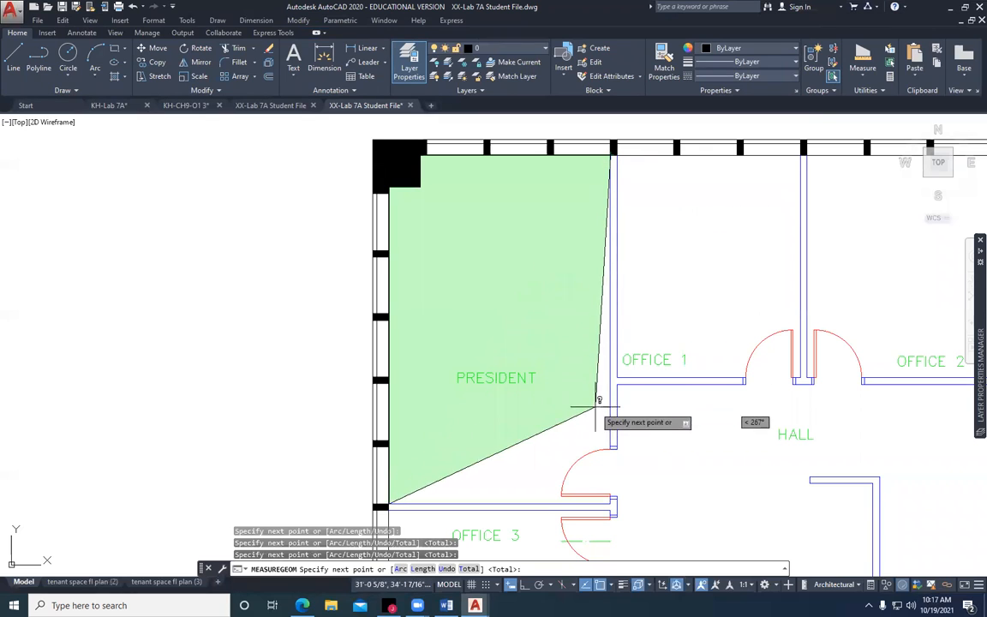
click(611, 504)
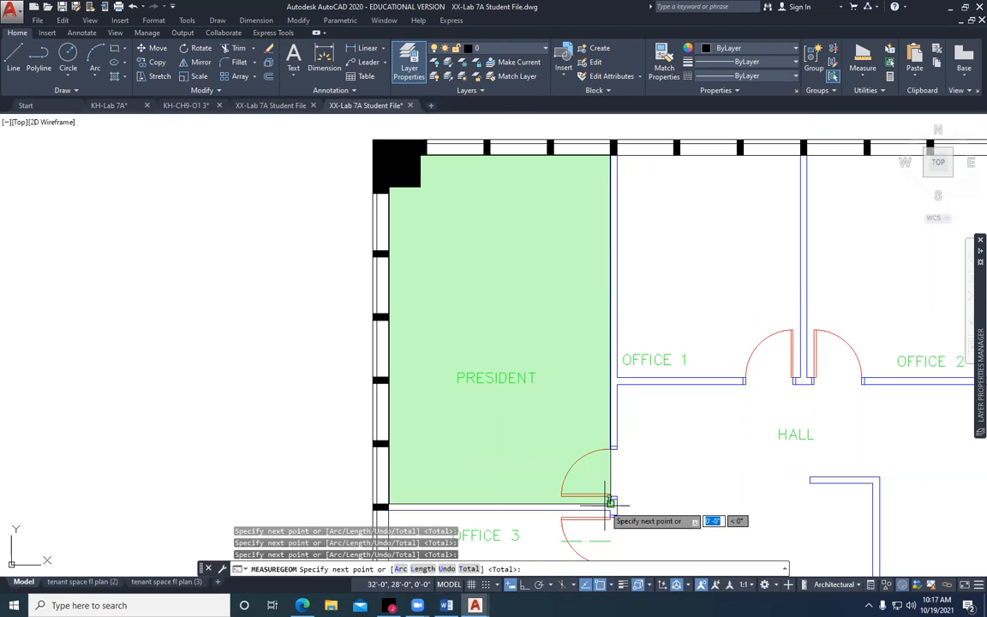
key(Return)
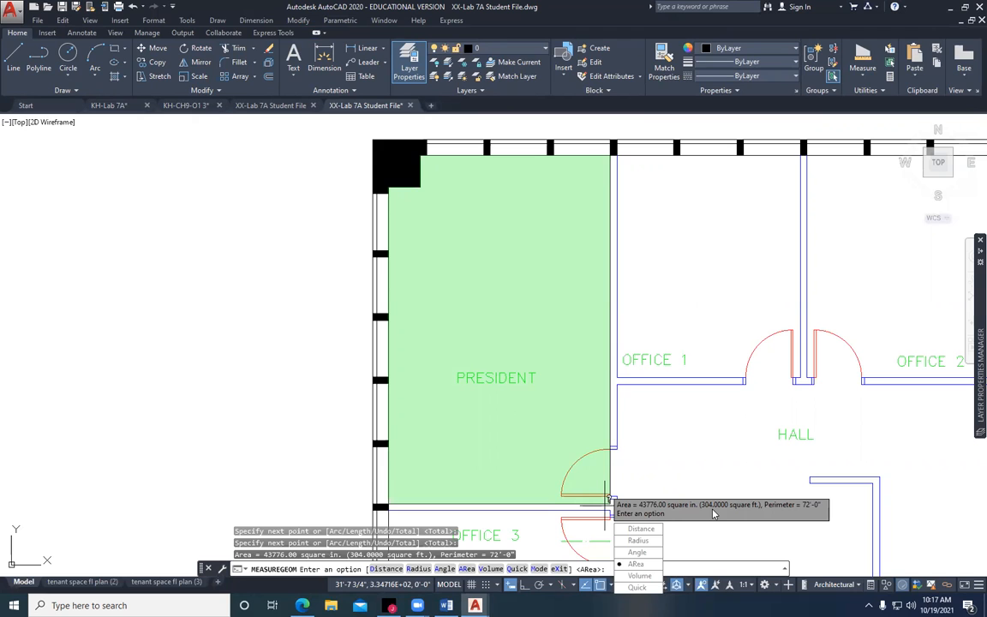
scroll(761, 429, down, 3)
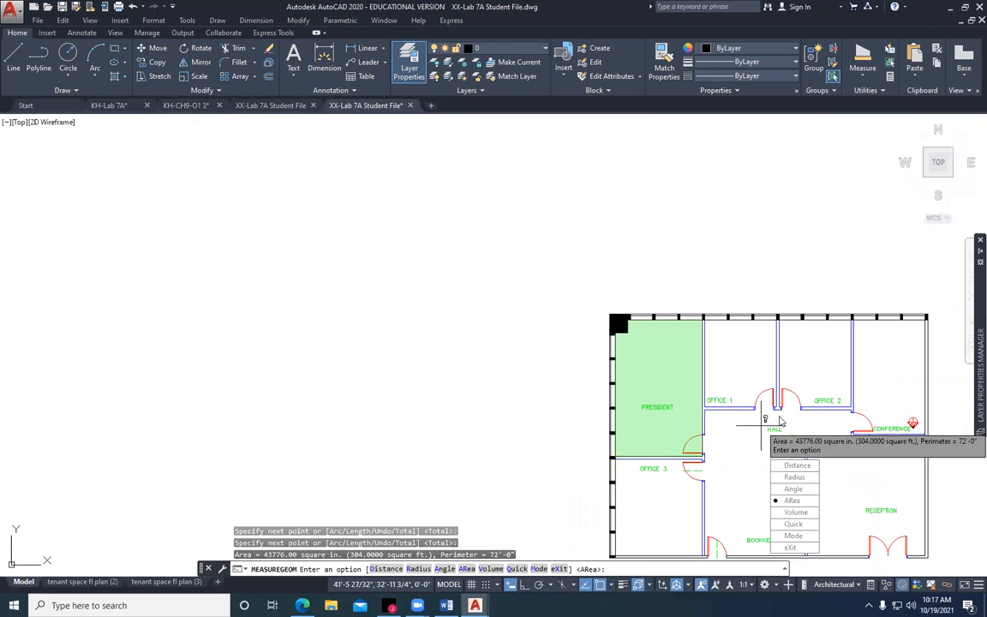
key(Escape)
key(Escape)
mouse_move(733, 343)
middle_down()
mouse_move(641, 336)
mouse_move(512, 238)
mouse_move(312, 375)
middle_up()
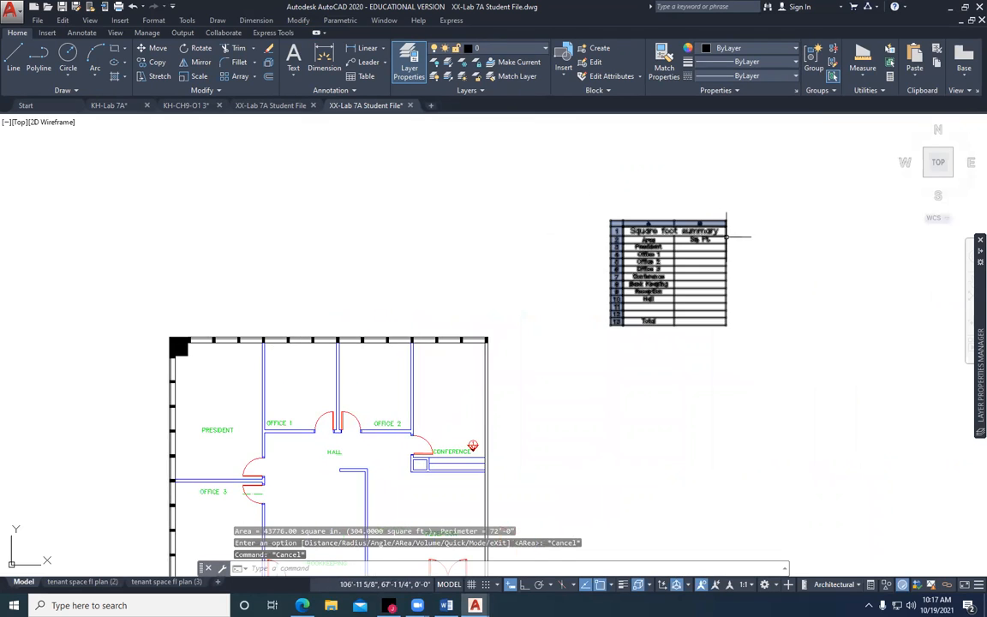
scroll(726, 236, up, 8)
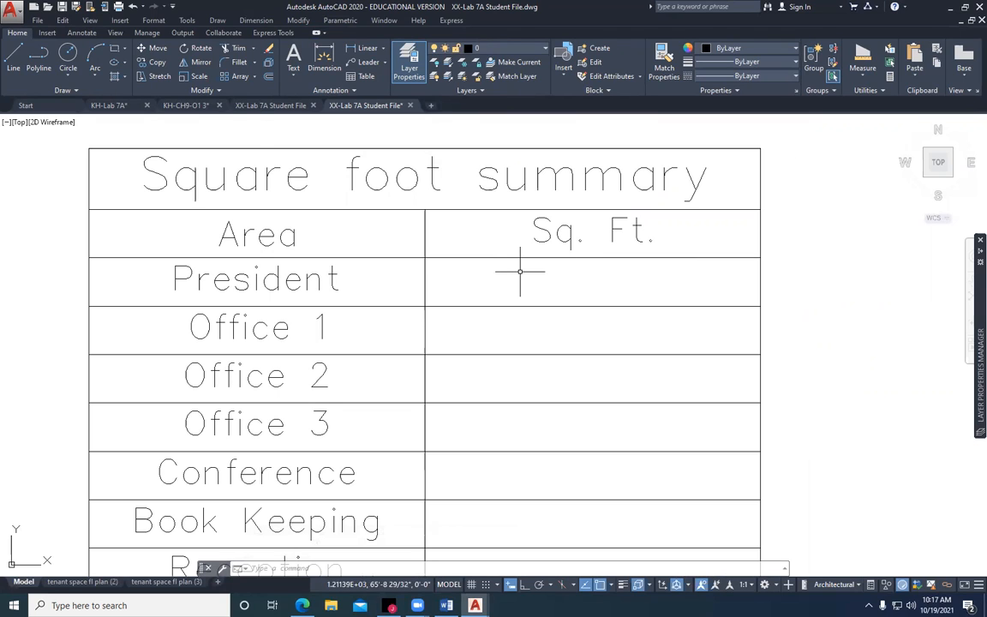
click(157, 62)
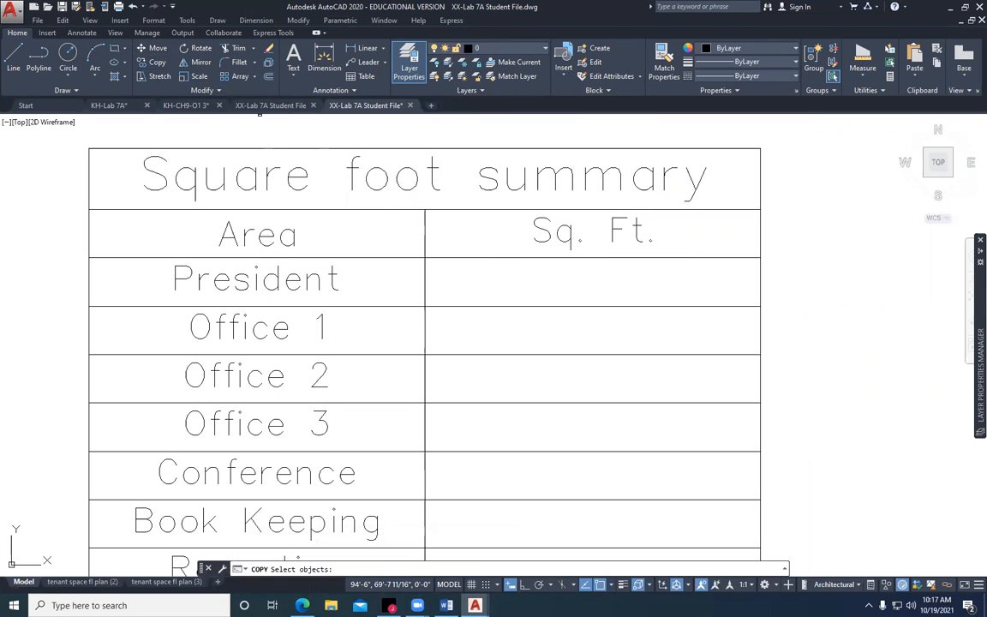
click(557, 231)
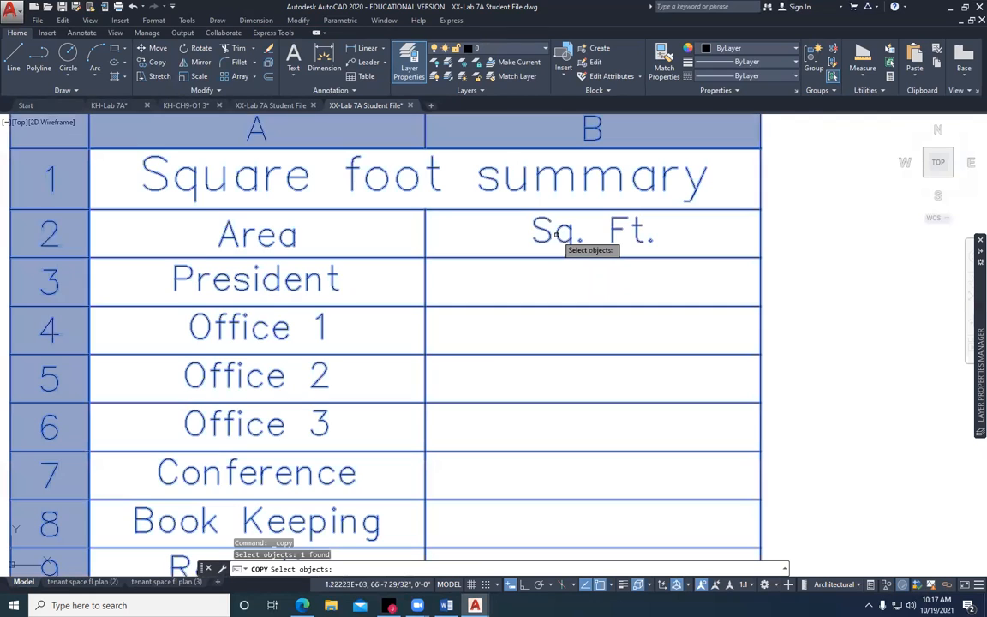
key(Escape)
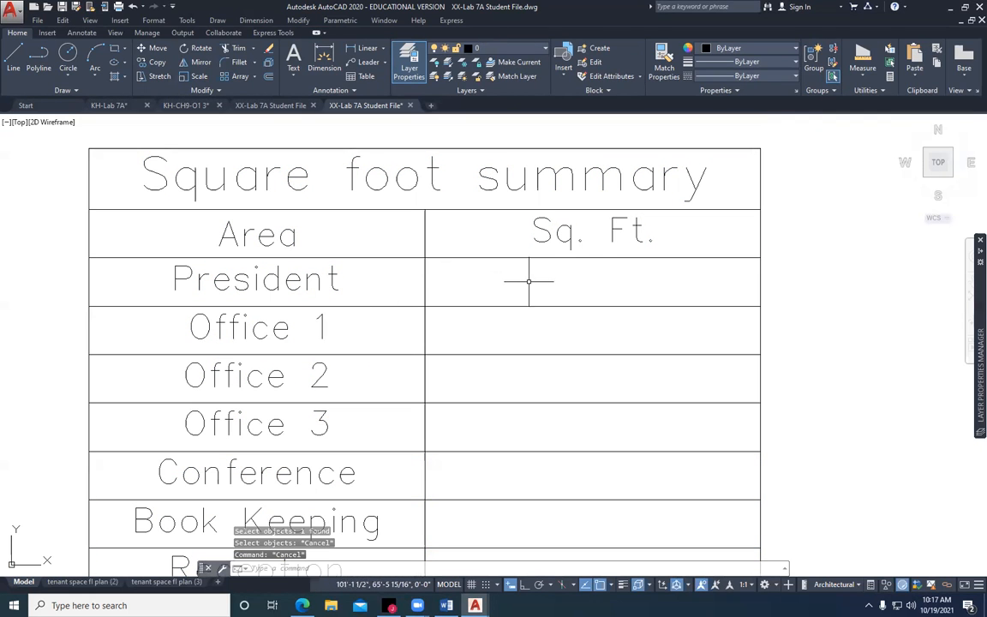
Enter "304 Sq.Ft" in the Sq. Ft. cell of the President row in the Square foot summary table
double_click(598, 281)
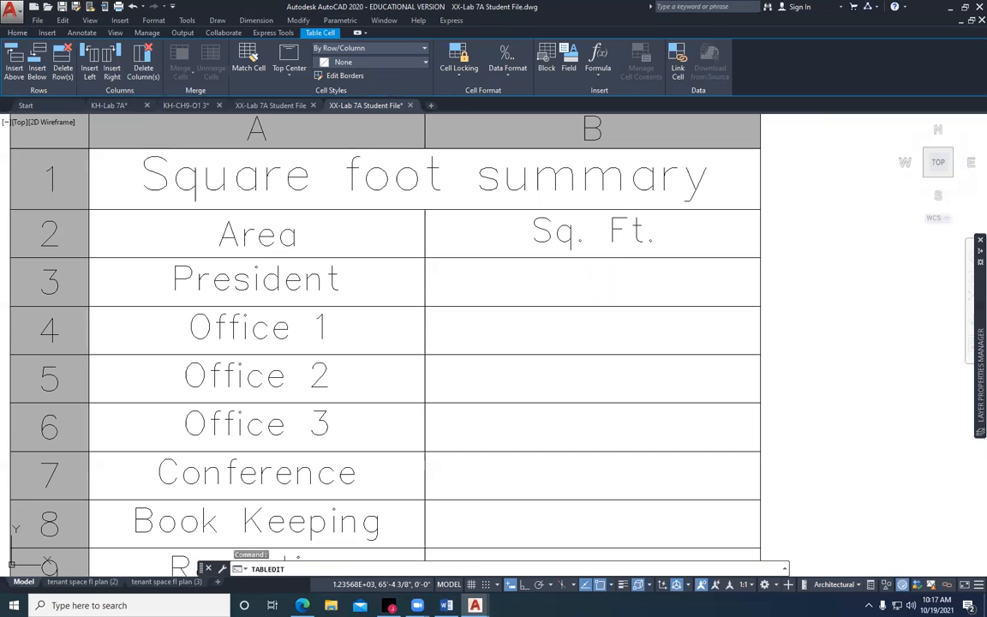
text(304)
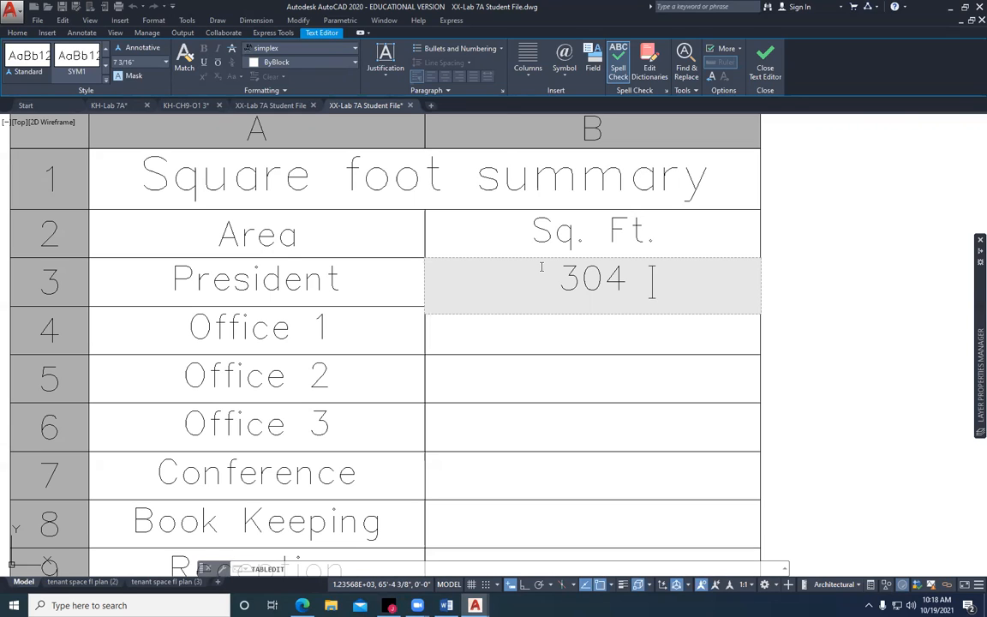
text( Sq)
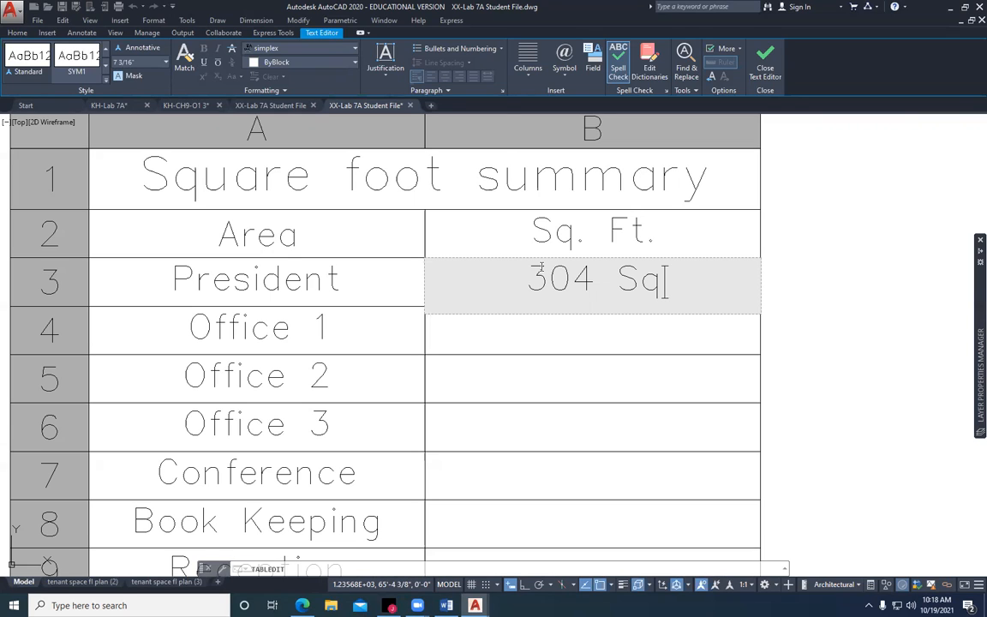
text(.Ft)
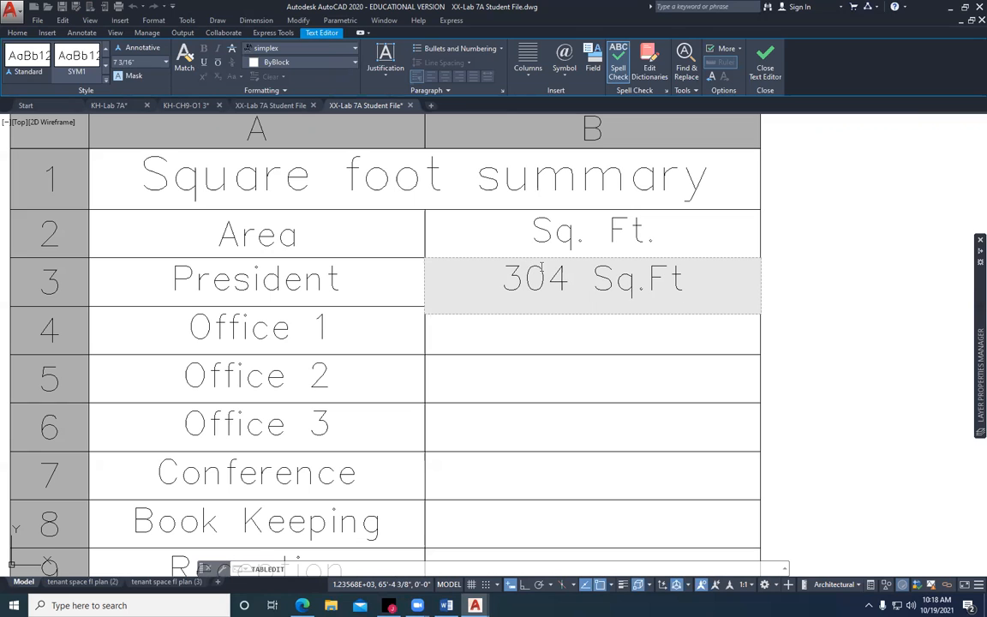
click(765, 64)
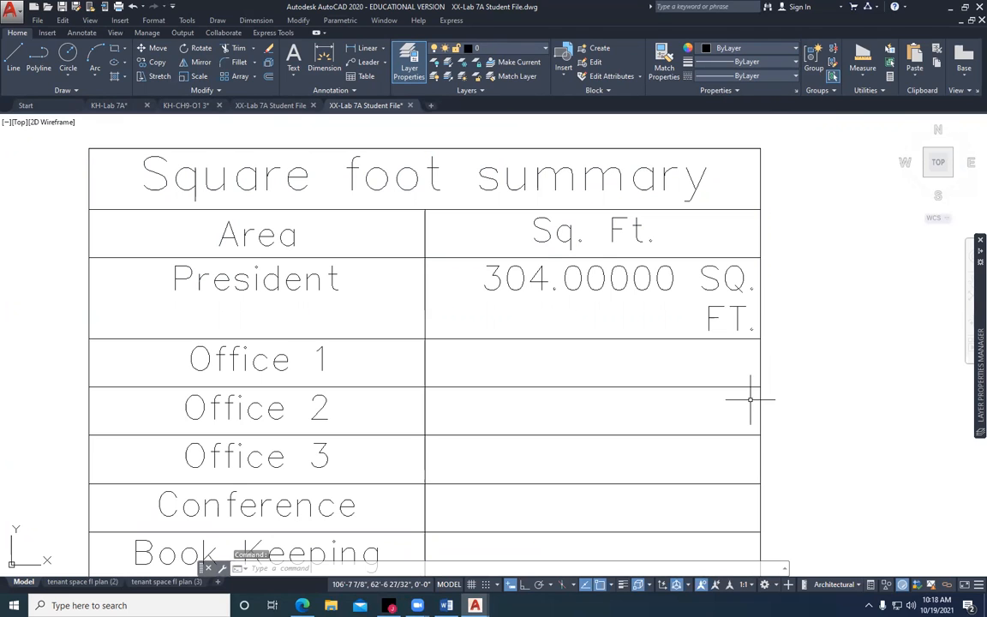
click(599, 306)
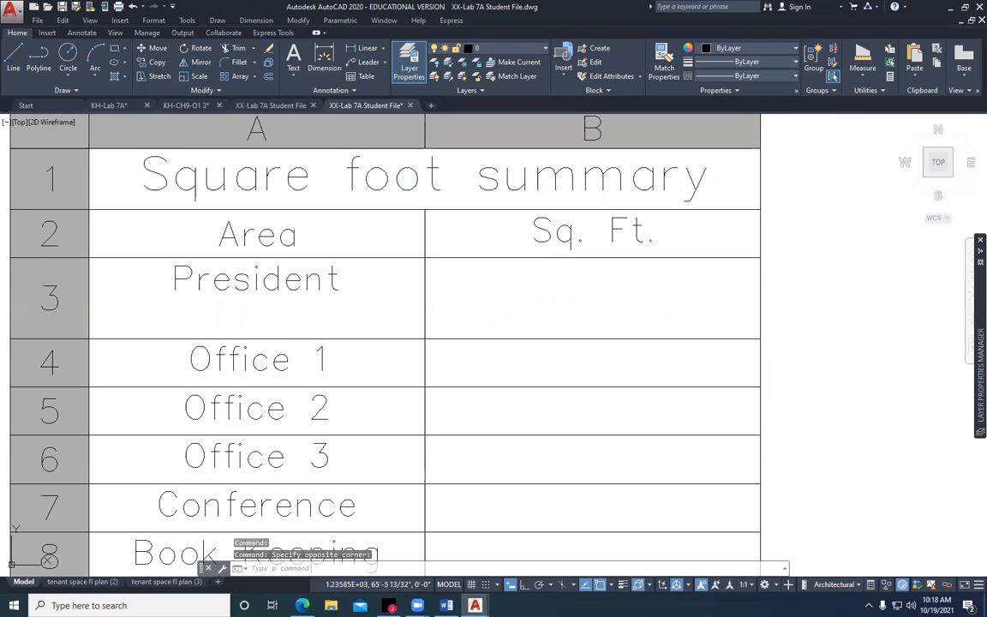
double_click(599, 307)
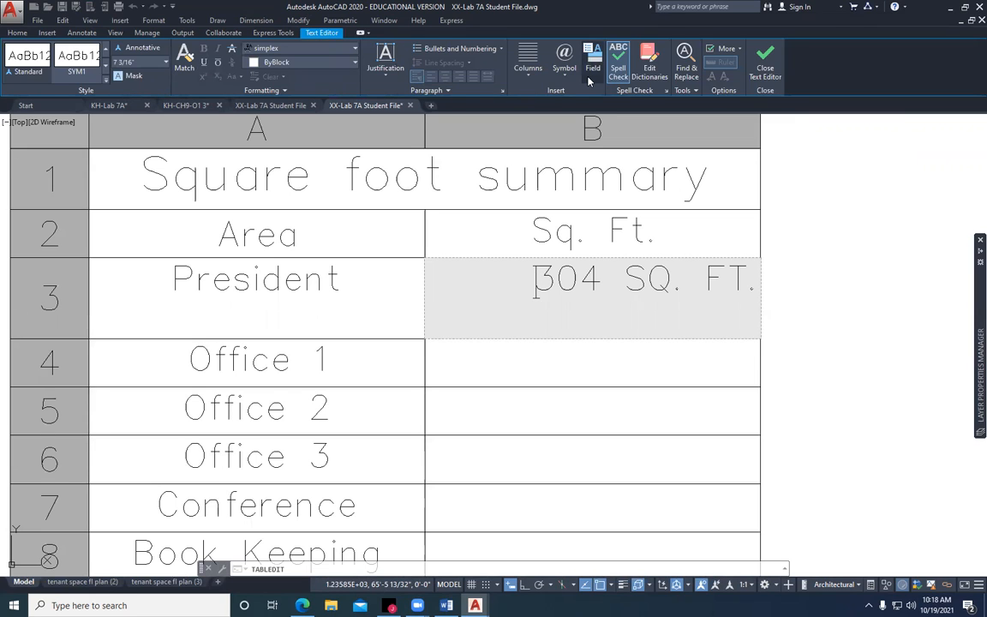
click(765, 66)
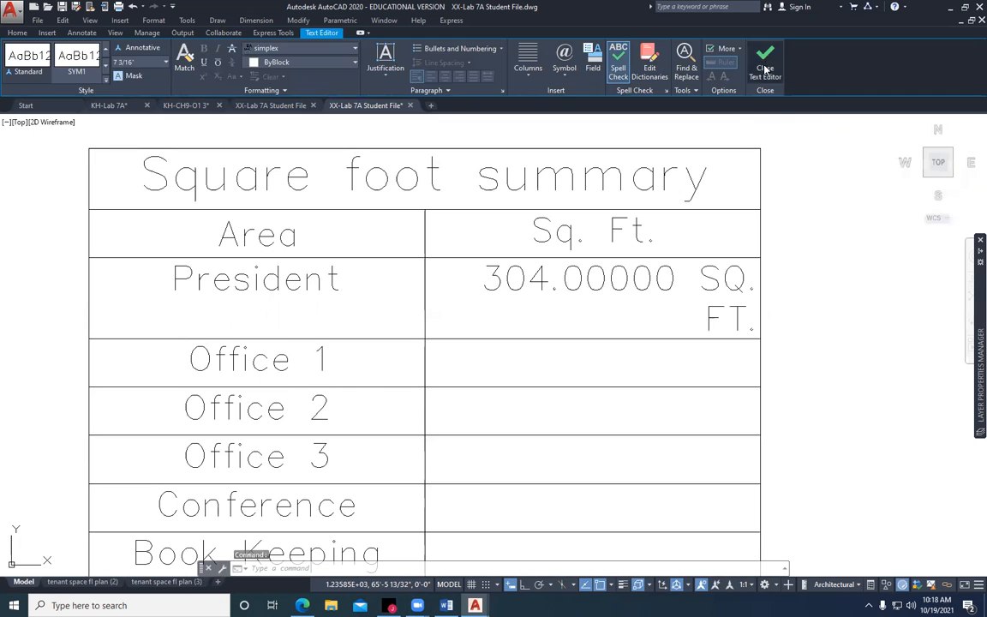
Set the number precision of the President row's Sq. Ft. cell to 0 in its properties
scroll(608, 428, down, 5)
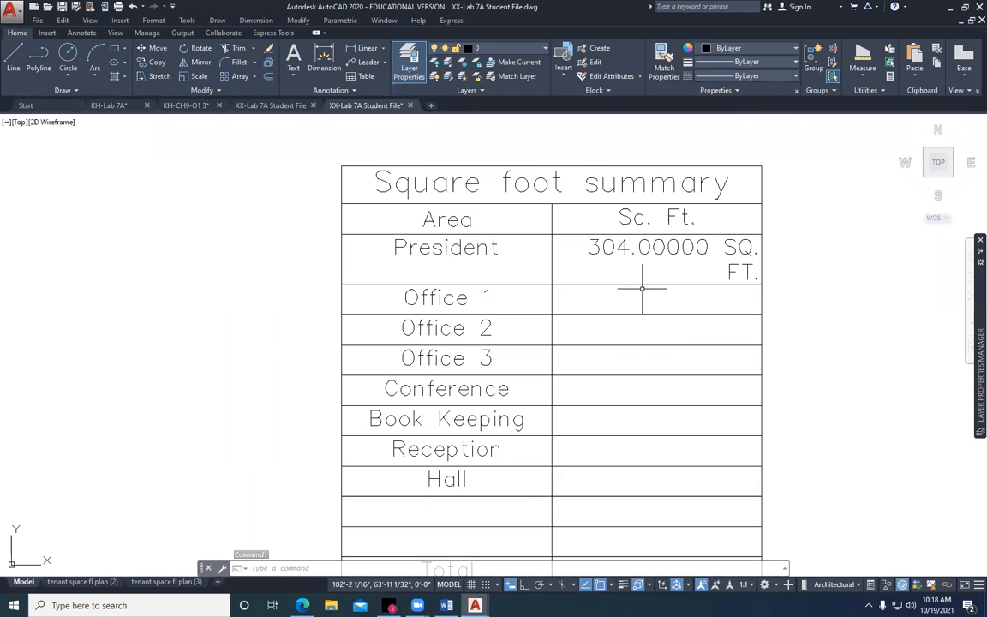
click(653, 261)
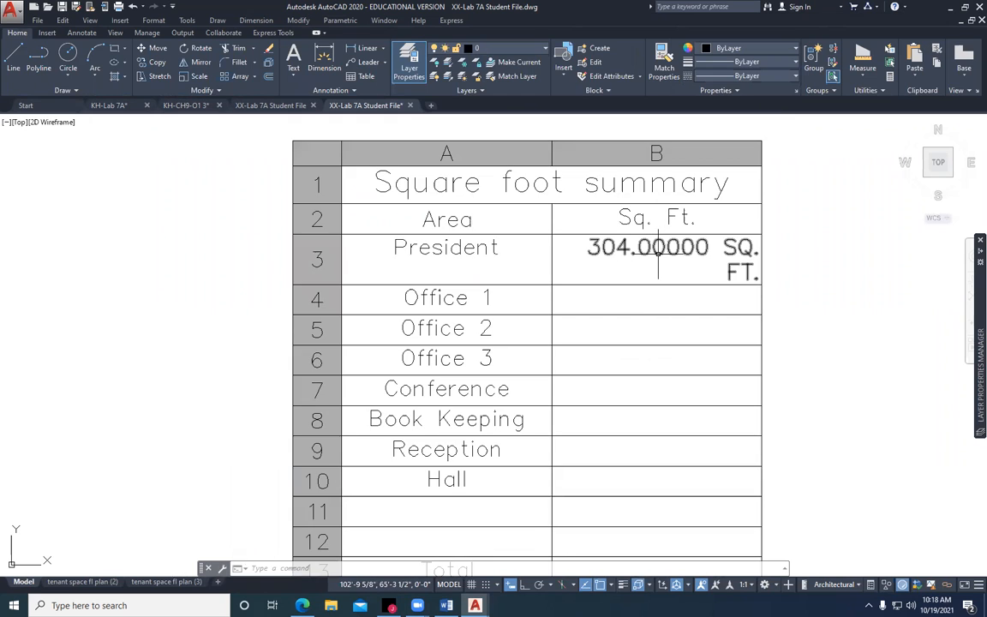
click(658, 248)
right_click(658, 256)
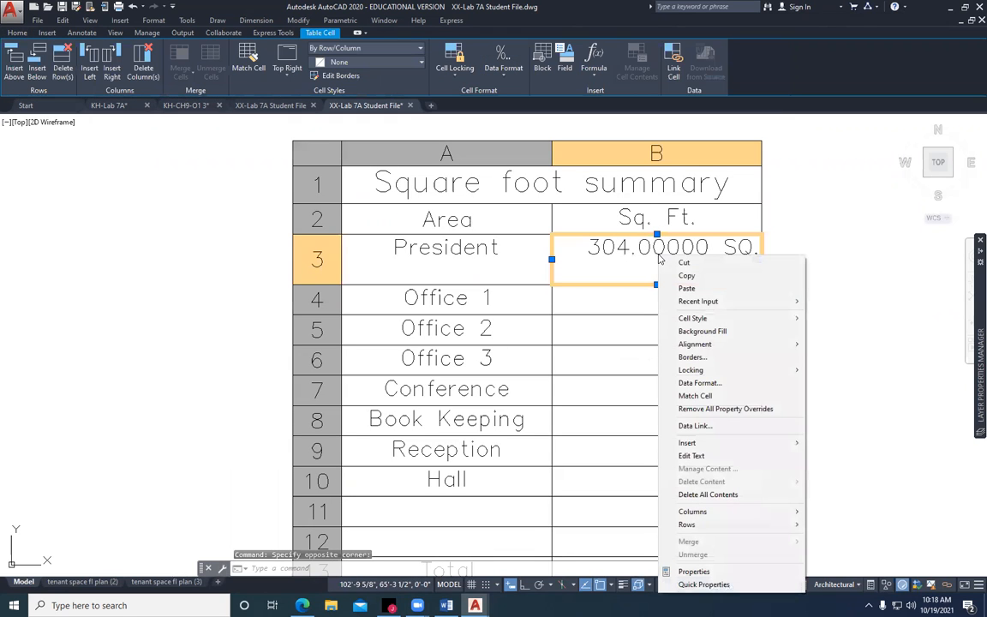
click(707, 573)
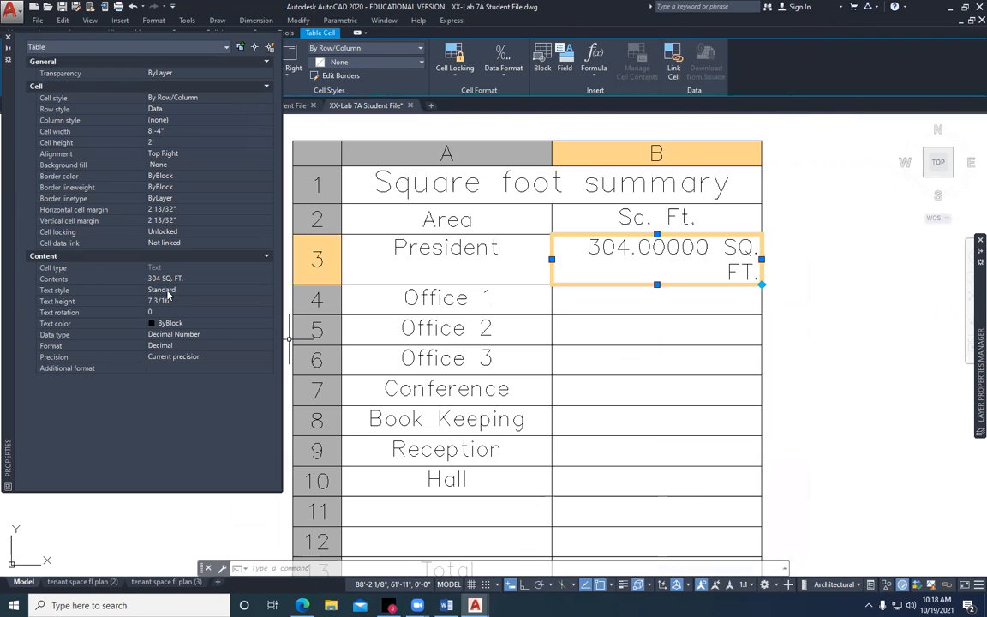
click(176, 347)
click(184, 358)
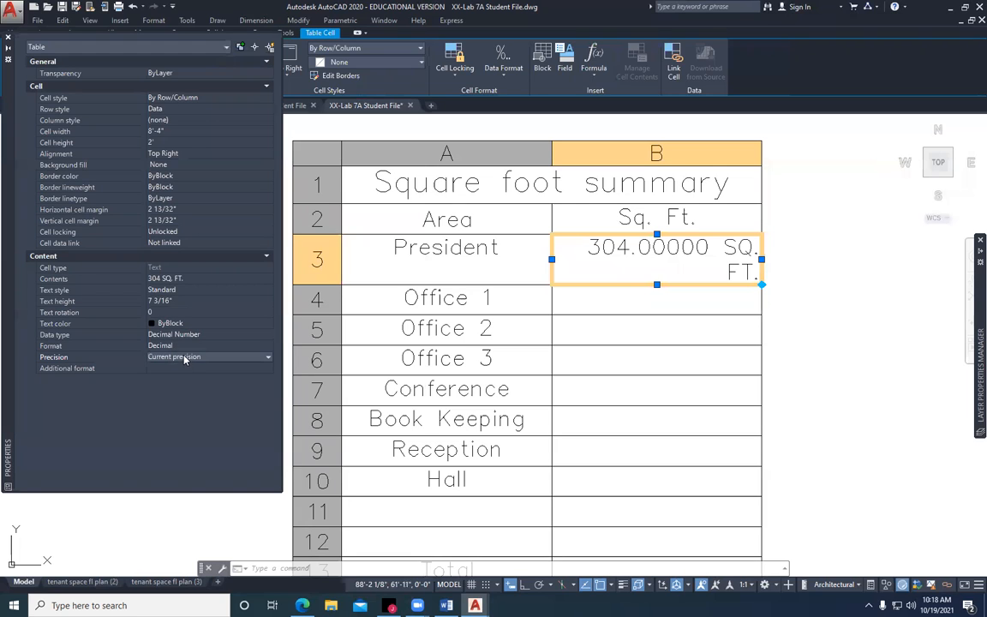
click(265, 360)
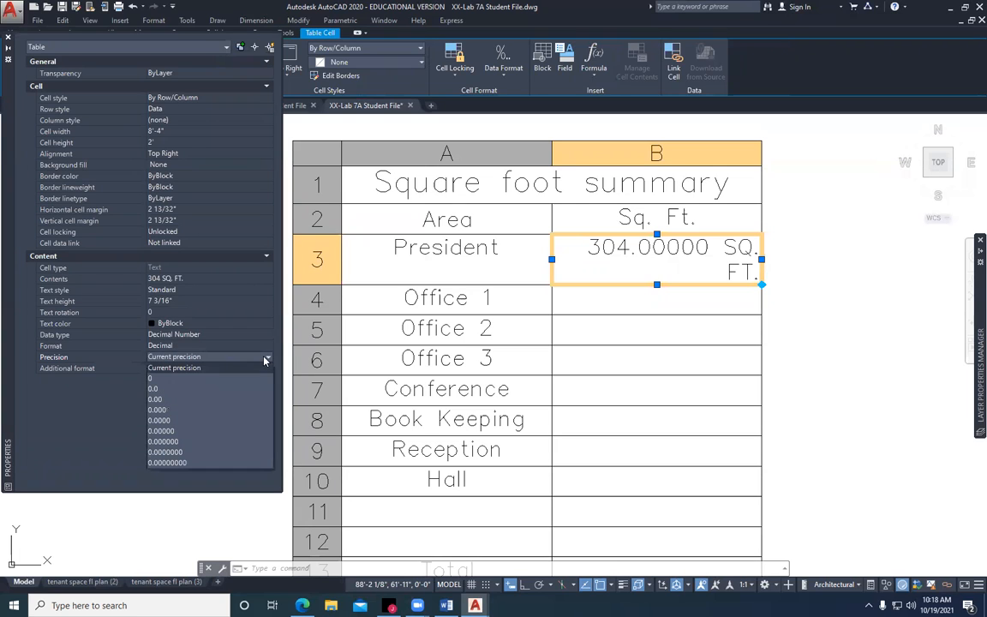
click(187, 382)
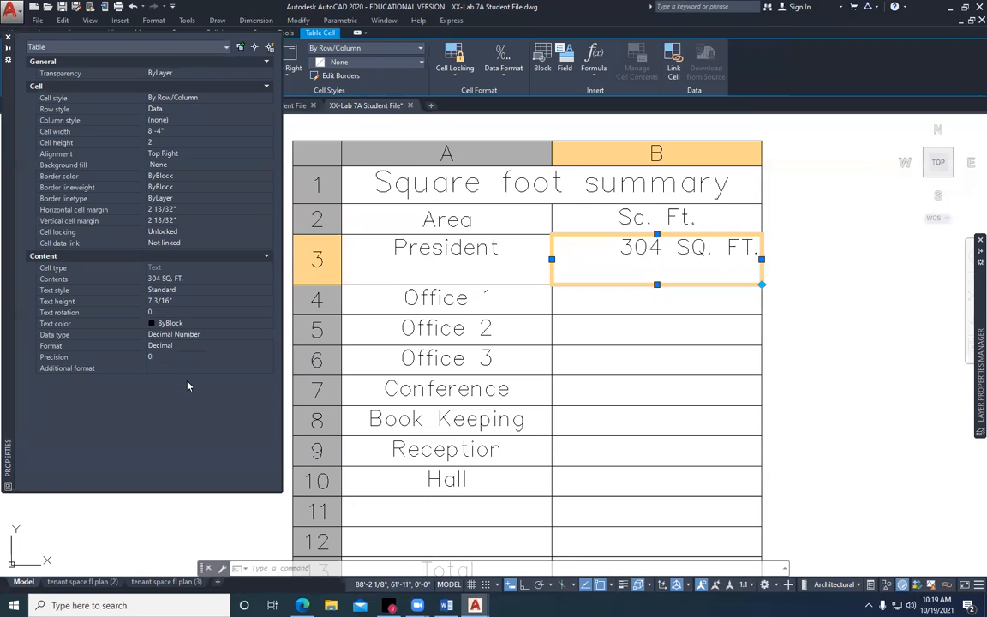
click(8, 36)
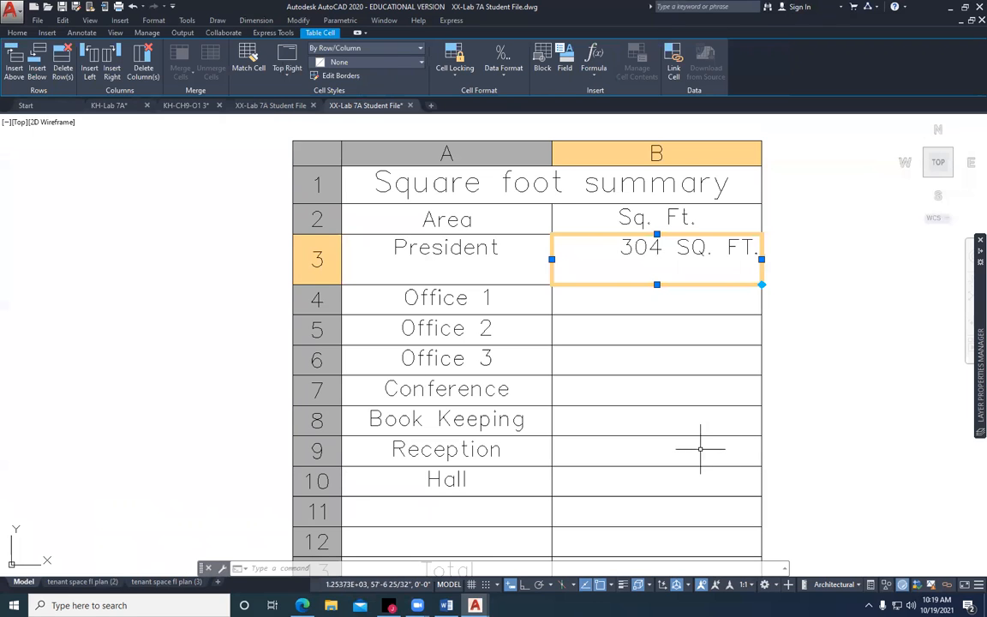
key(Escape)
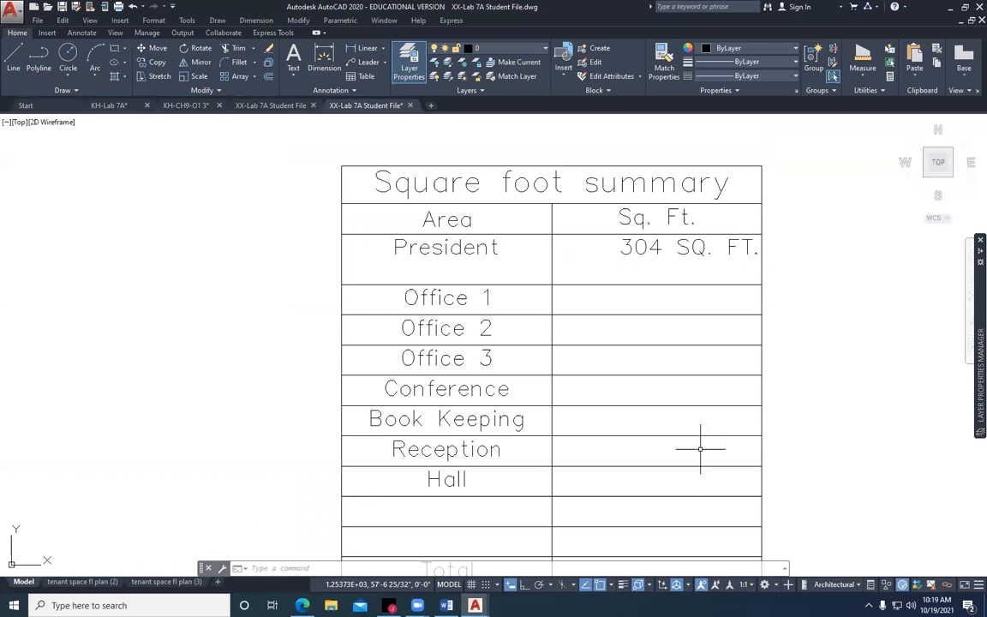
Measure the area of Office 1 along its four inside corners
scroll(317, 343, down, 1)
scroll(195, 400, down, 1)
mouse_move(195, 400)
middle_down()
mouse_move(650, 185)
mouse_move(674, 227)
middle_up()
middle_drag(368, 390, 586, 332)
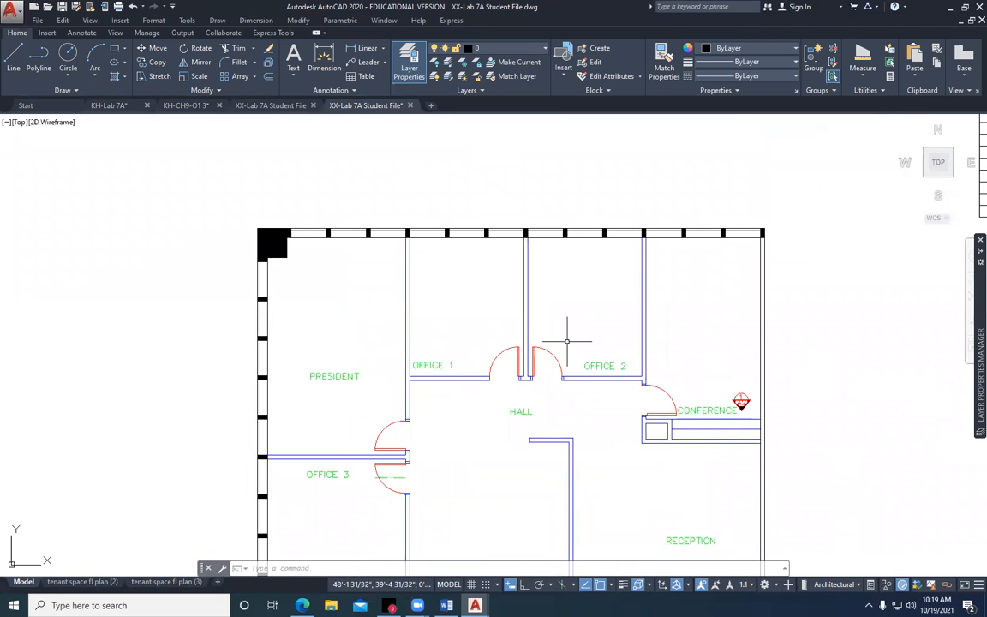
click(877, 91)
click(863, 76)
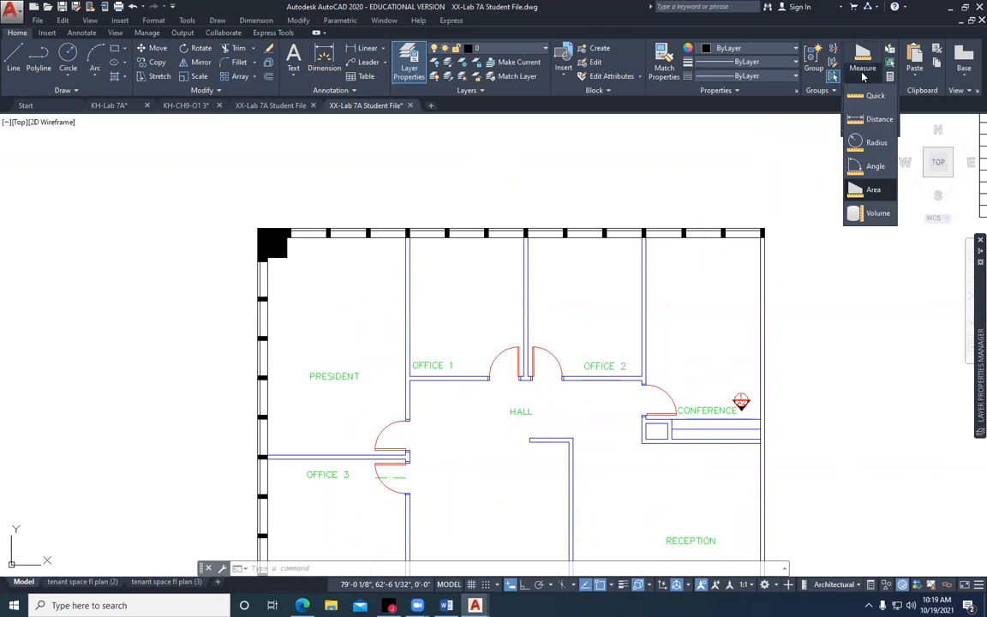
click(873, 189)
scroll(401, 377, up, 3)
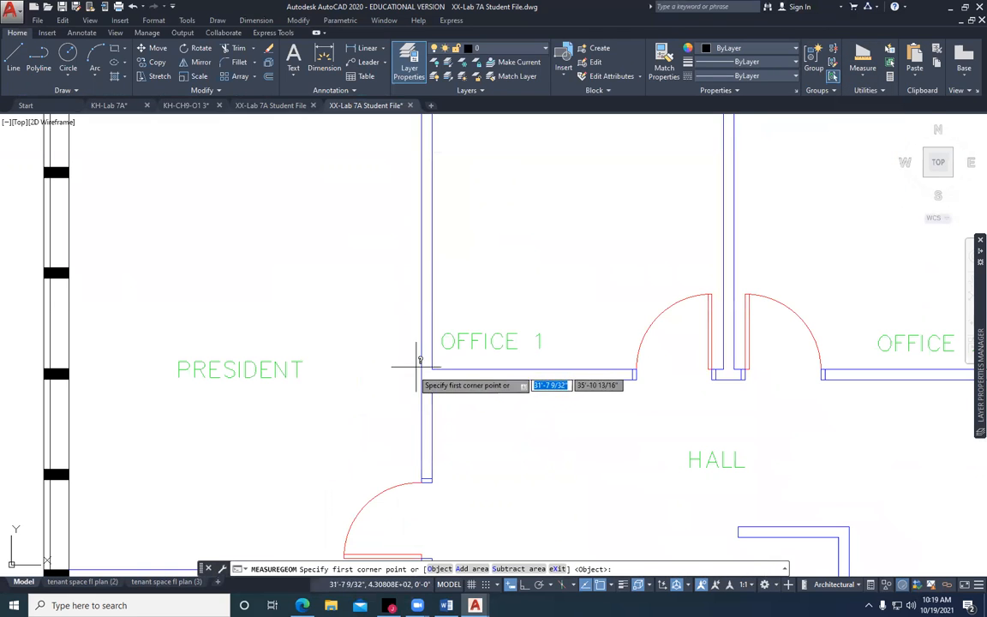
click(431, 368)
middle_drag(468, 259, 433, 375)
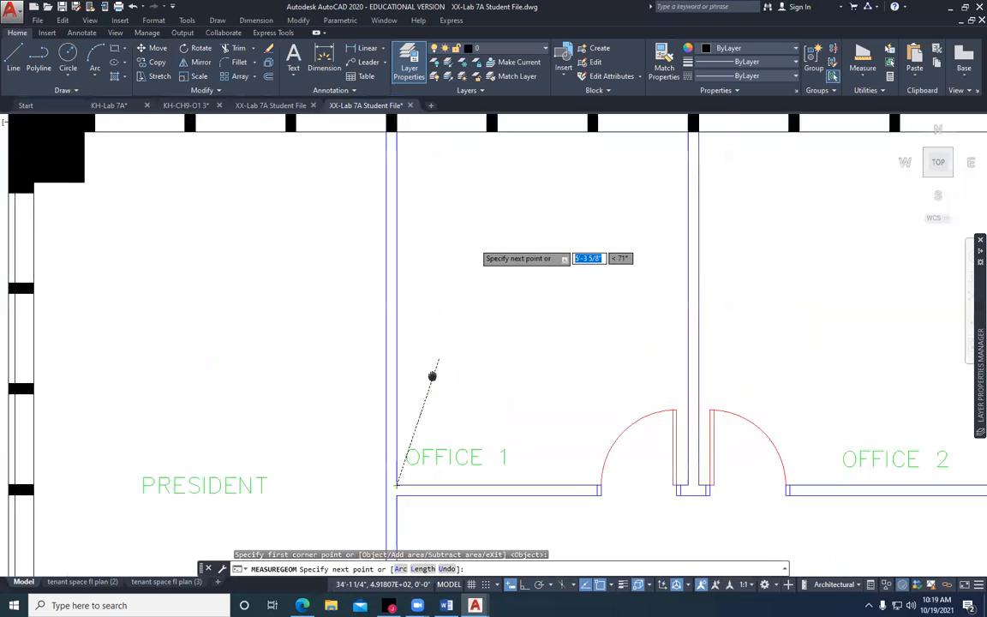
click(364, 208)
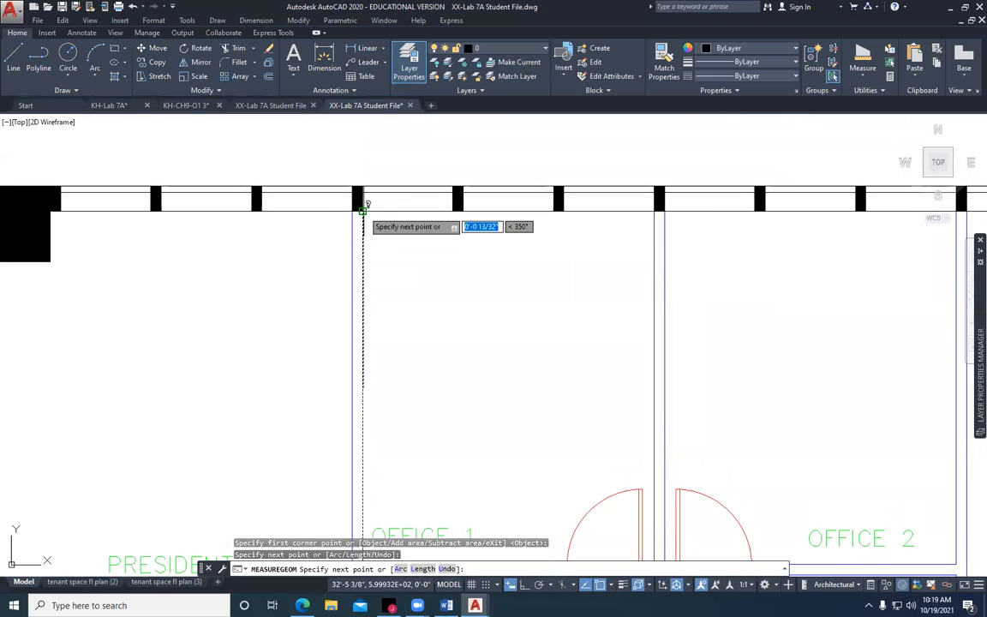
click(653, 209)
scroll(639, 331, down, 2)
middle_drag(628, 402, 628, 213)
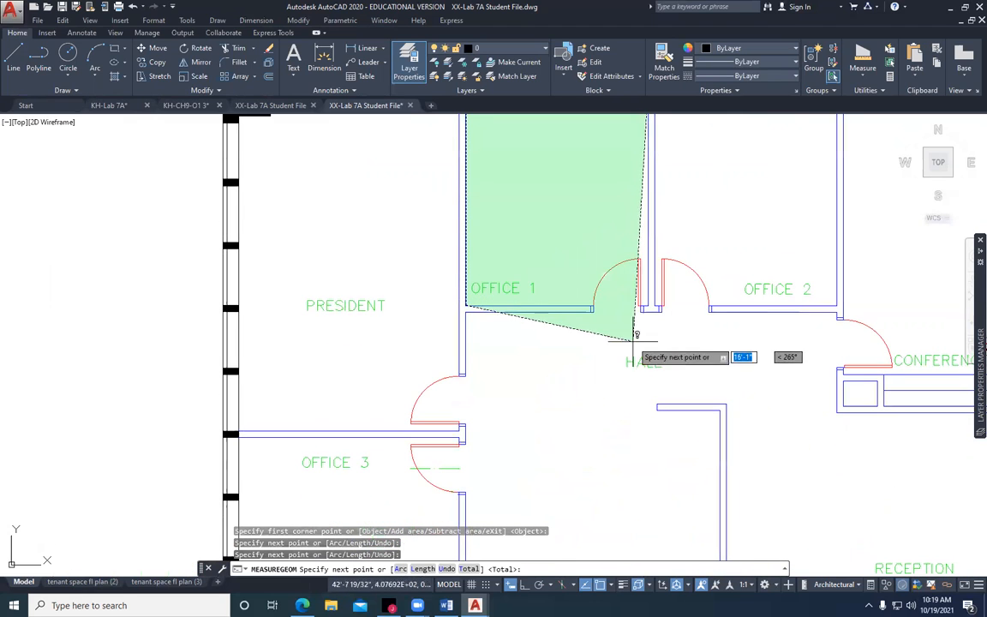
scroll(636, 334, up, 4)
click(649, 268)
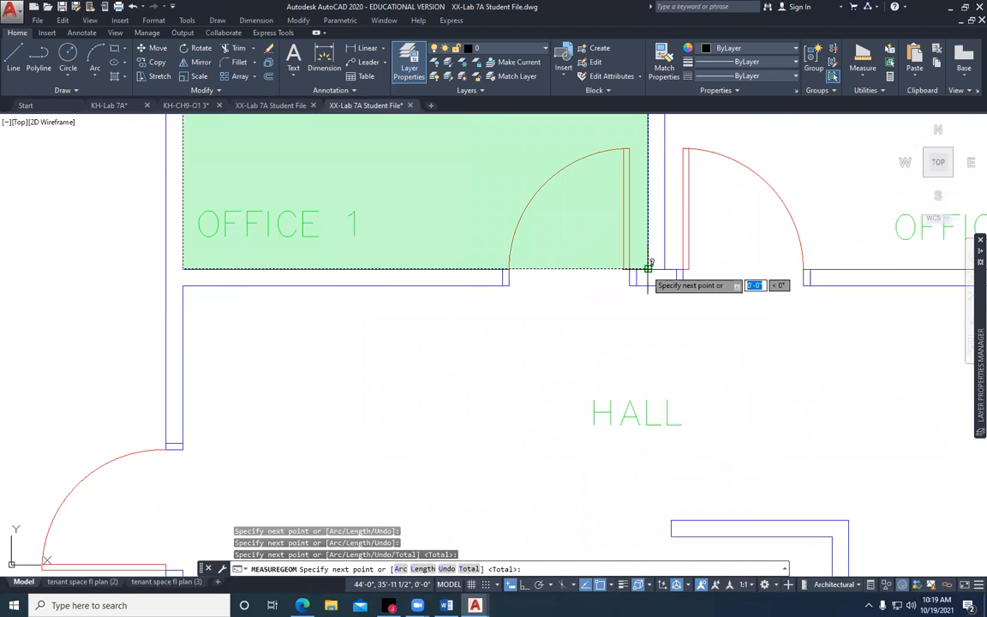
key(Return)
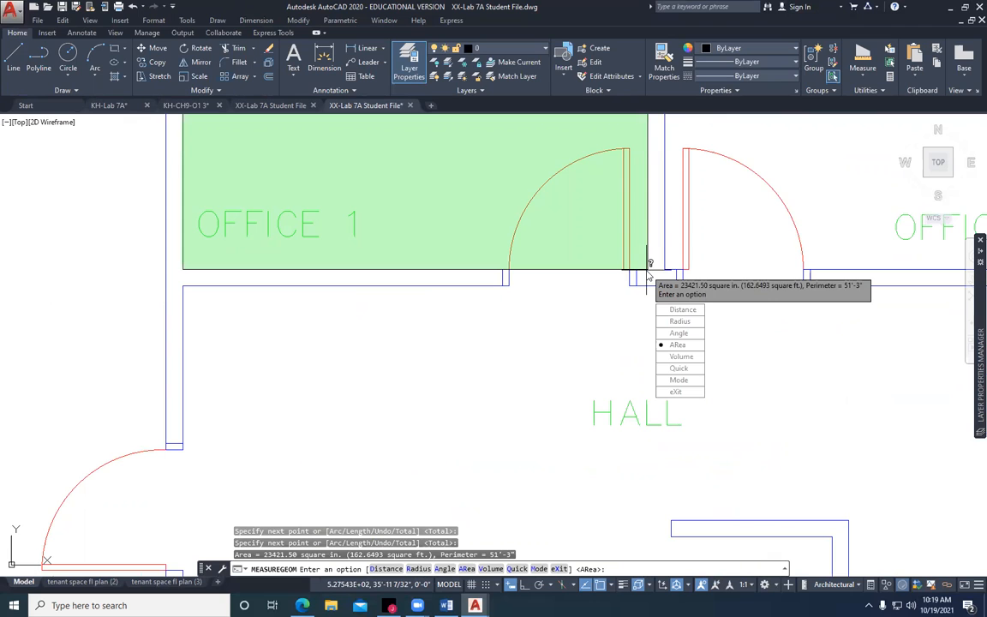
key(Return)
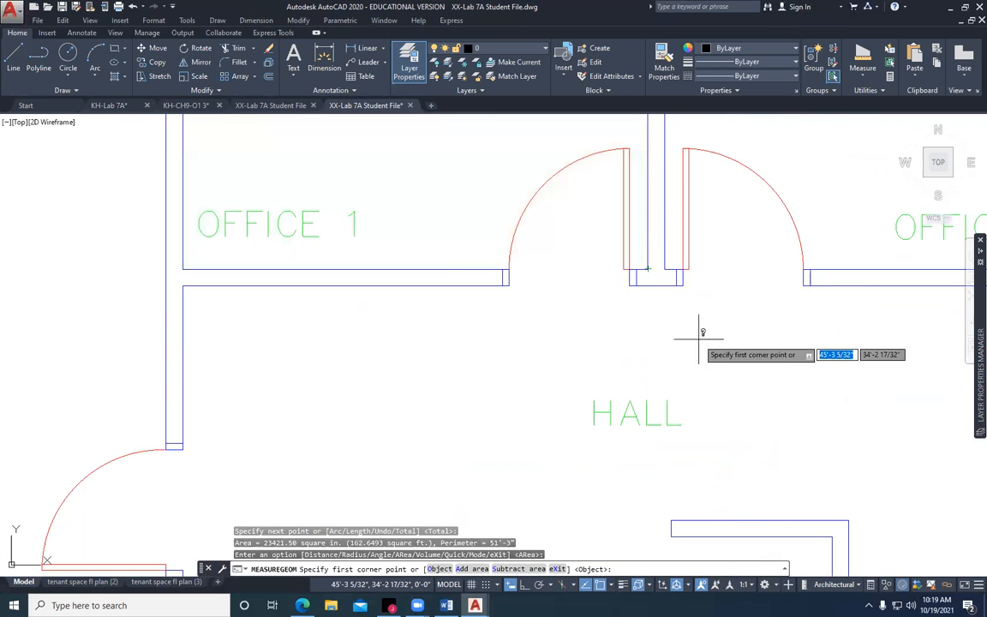
Leave the area measurement and enter 163 in the Sq. Ft. cell of the Office 1 row in the Square foot summary table
scroll(701, 335, down, 8)
mouse_move(696, 334)
middle_down()
mouse_move(500, 376)
mouse_move(354, 466)
middle_up()
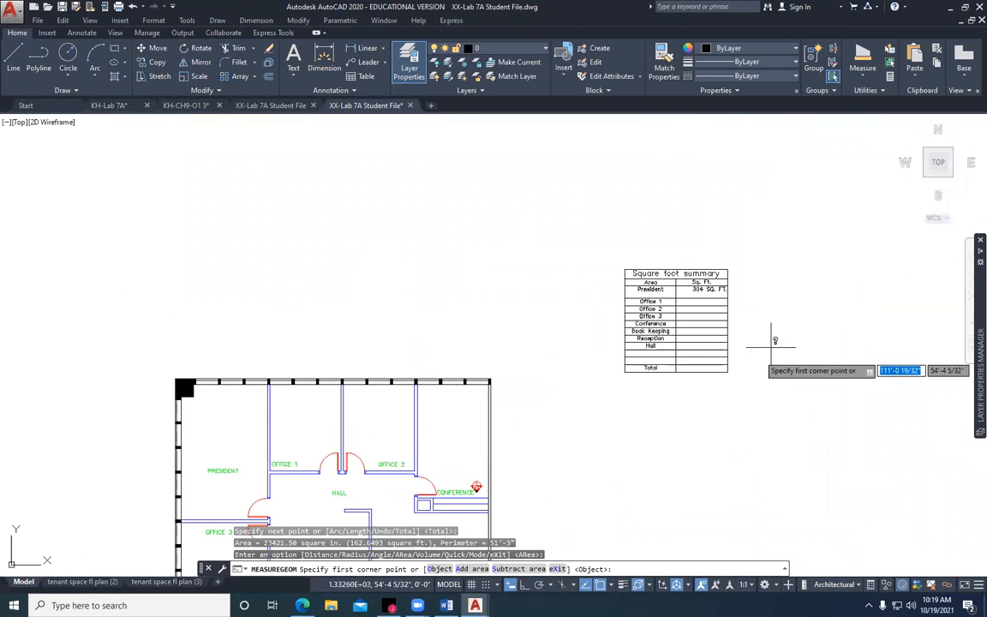
scroll(753, 317, up, 4)
click(607, 276)
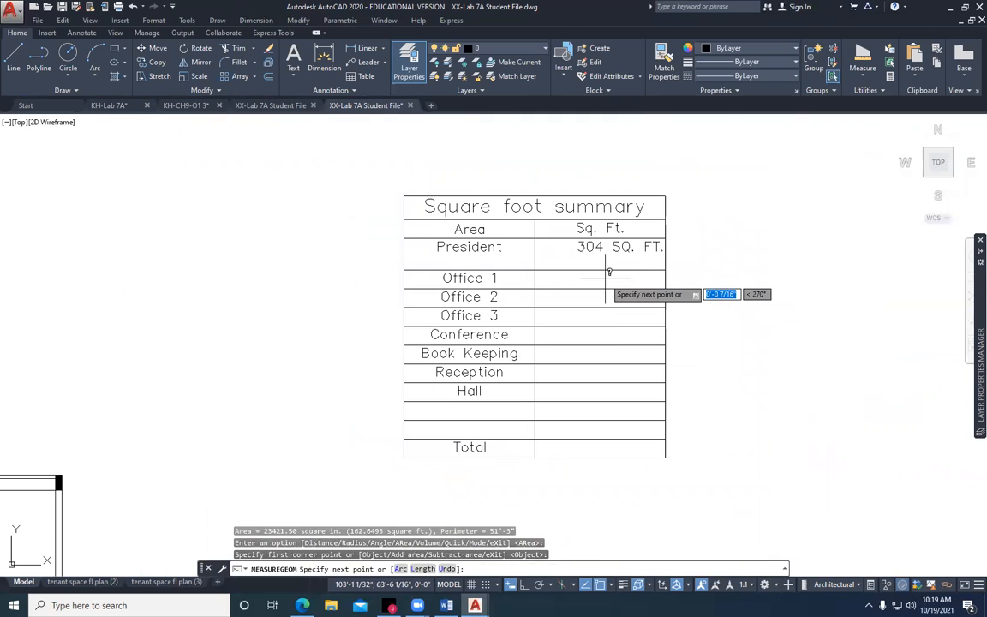
key(Escape)
key(Escape)
click(607, 276)
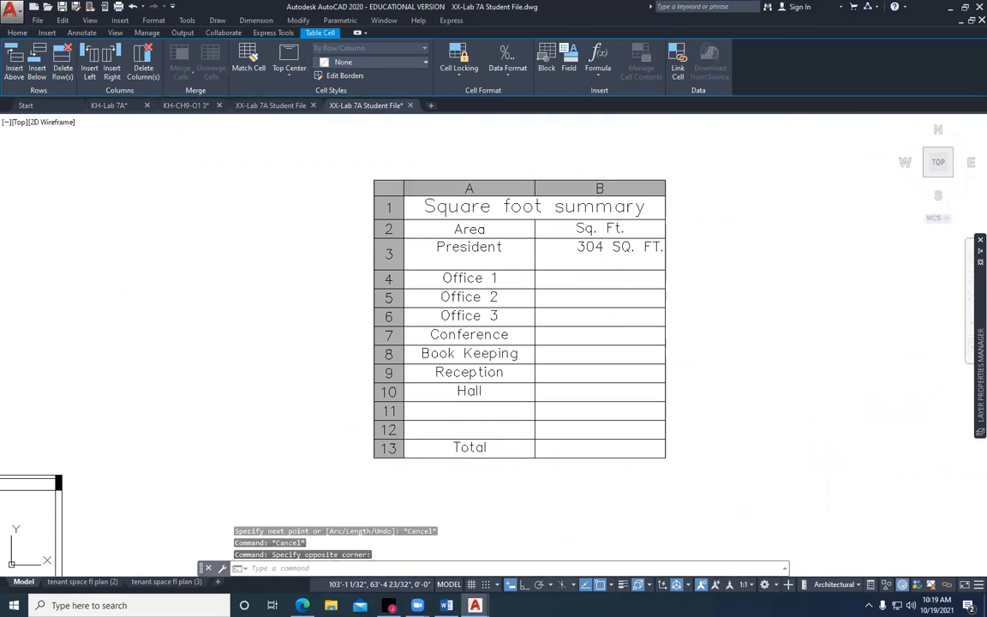
double_click(600, 283)
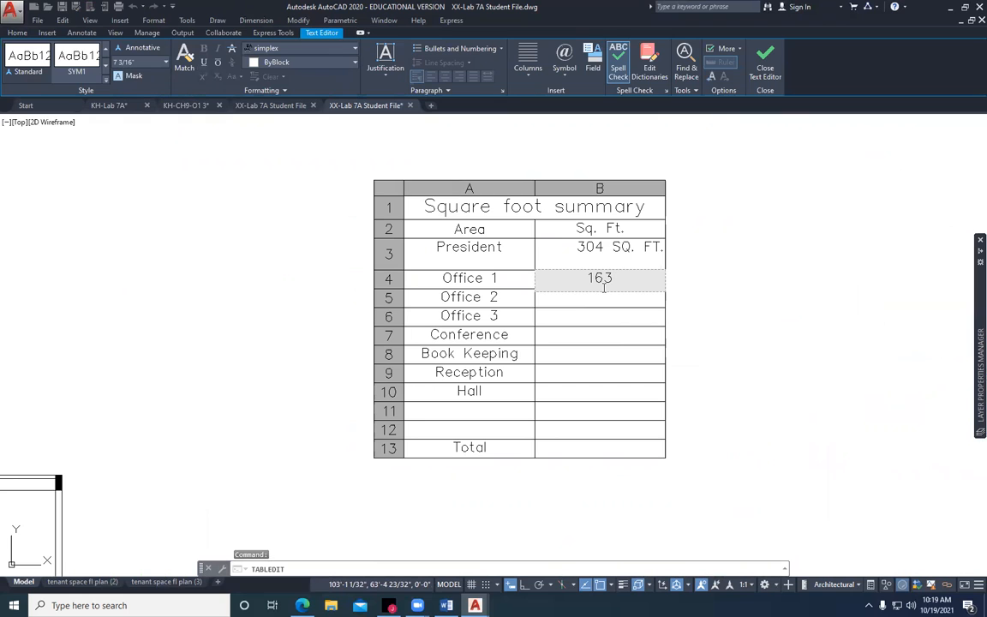
key(Return)
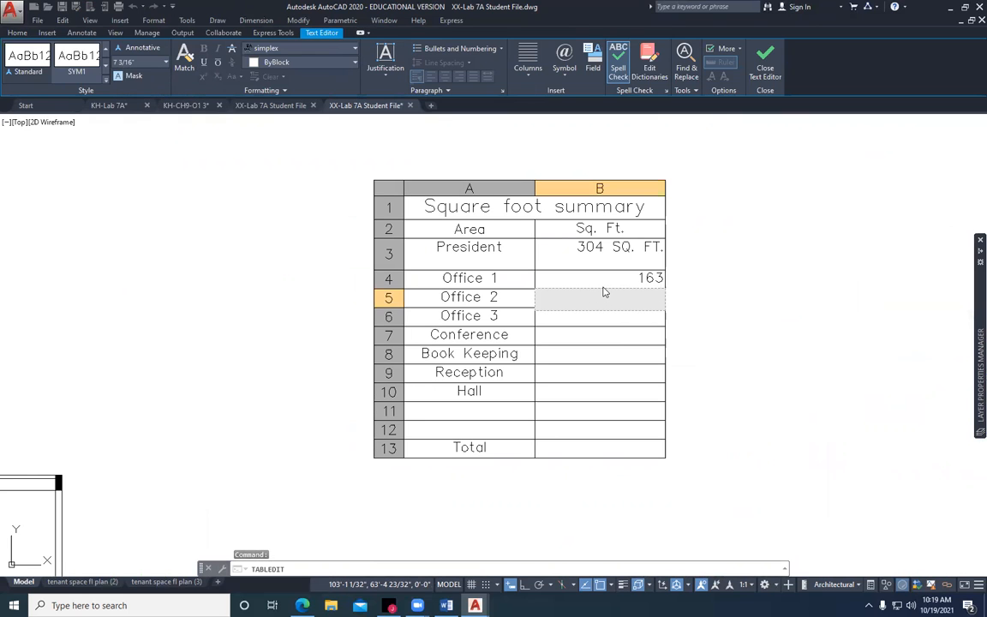
Add the unit to the Office 1 row's area entry as "163 Sq. Ft."
click(644, 279)
double_click(646, 279)
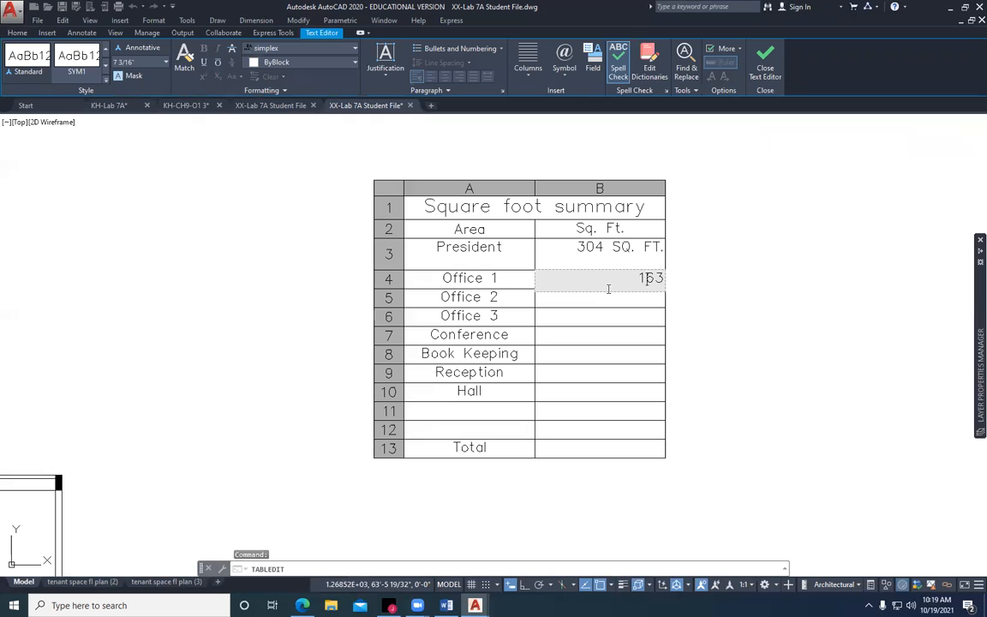
text(Sq. Ft.)
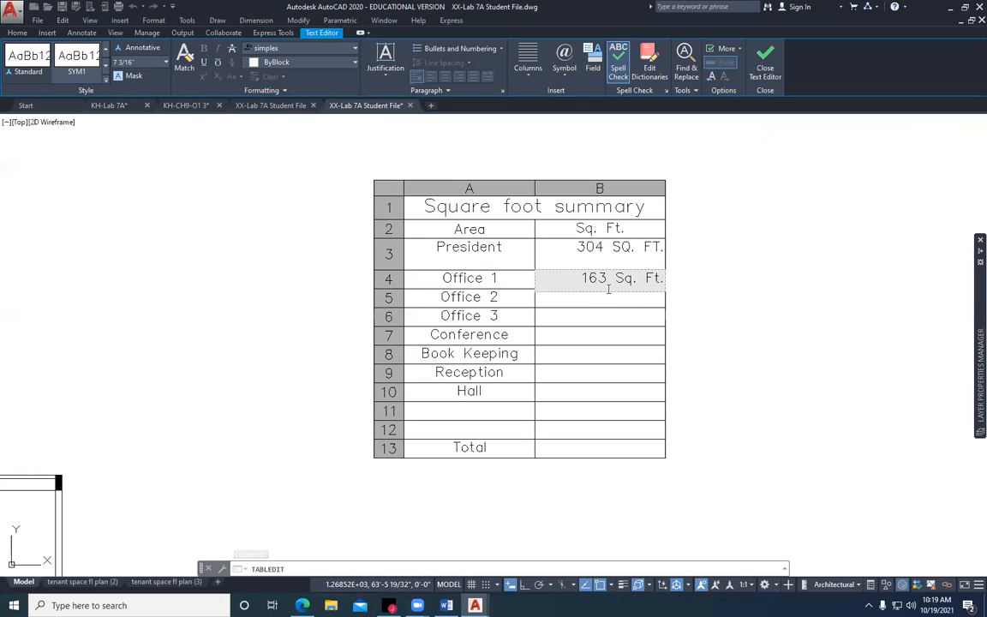
click(600, 298)
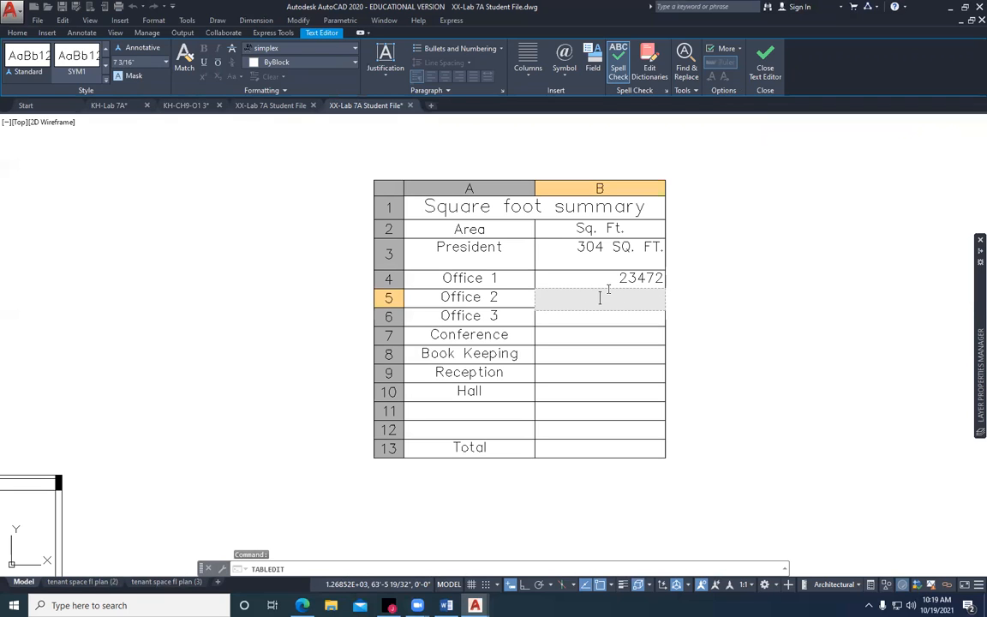
key(Escape)
Check the area measured for Office 1 in the command history
double_click(653, 278)
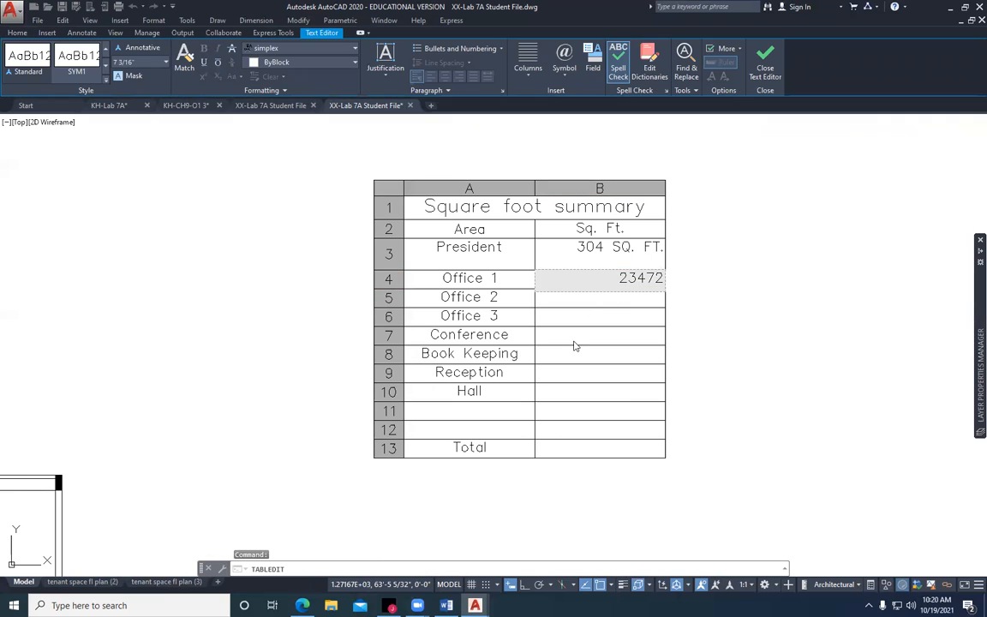
scroll(564, 361, down, 8)
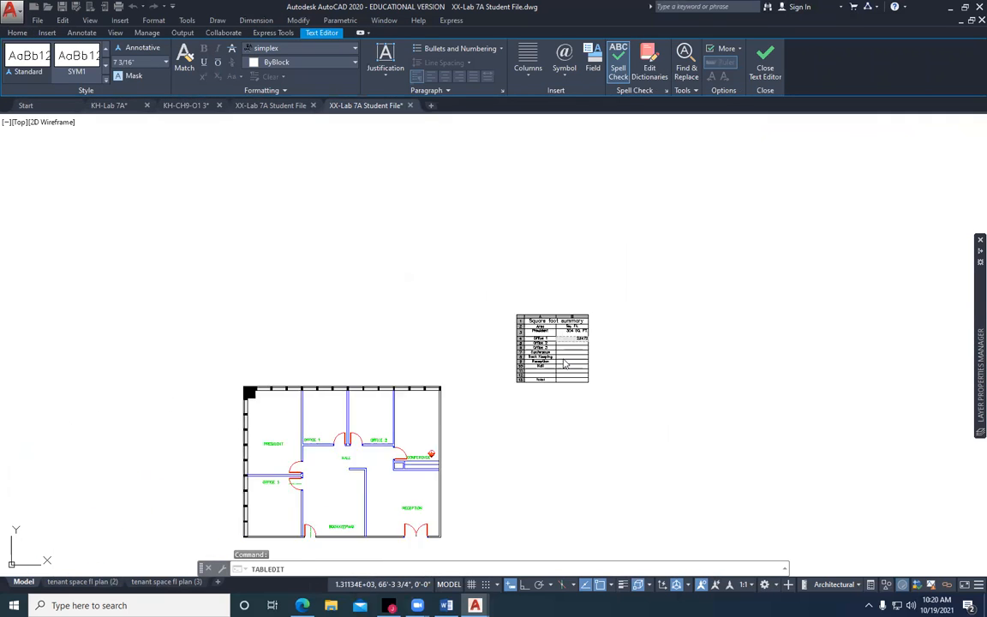
key(F2)
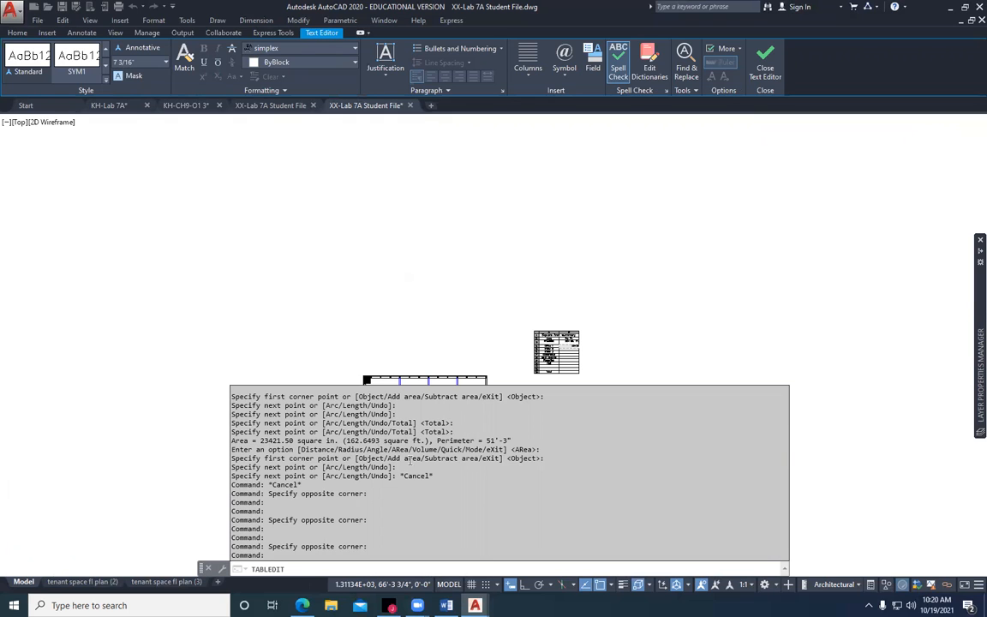
key(Escape)
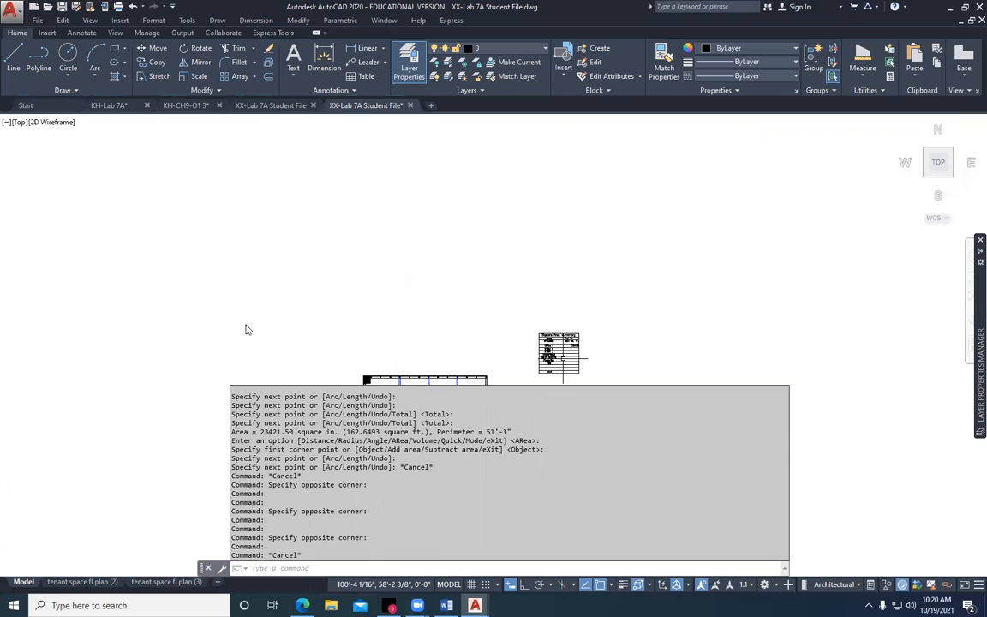
Replace the value in the Sq. Ft. cell of the Office 1 row with 163 and finish editing the table
scroll(565, 360, up, 10)
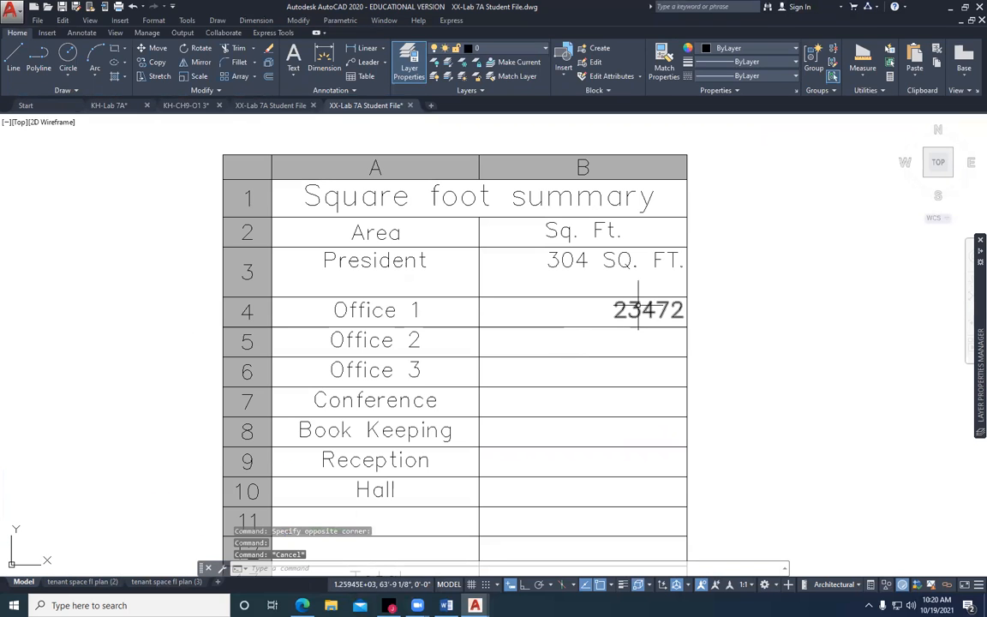
double_click(599, 318)
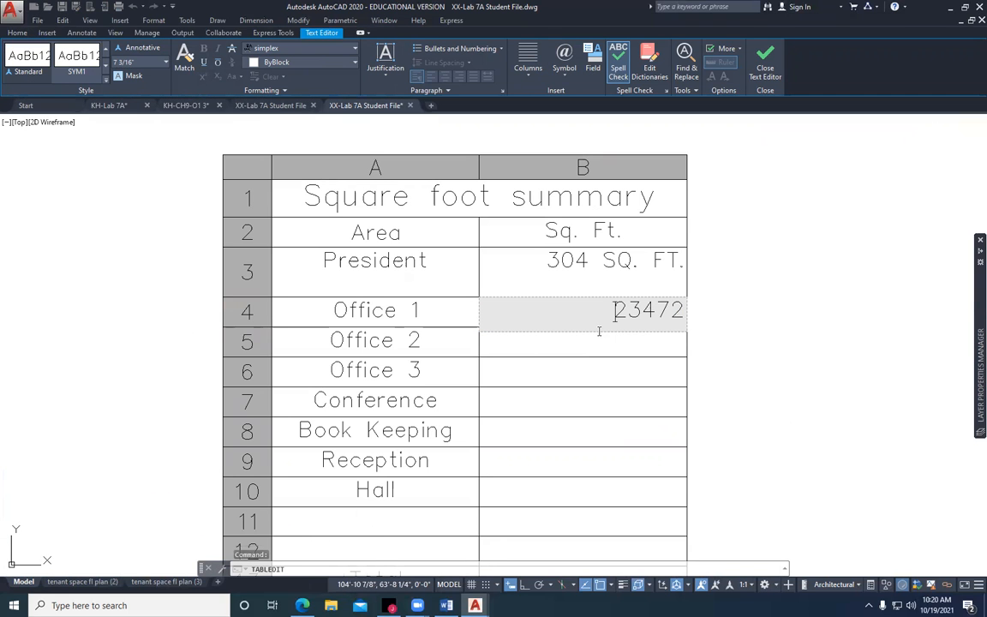
key(BackSpace)
key(BackSpace)
key(BackSpace)
key(BackSpace)
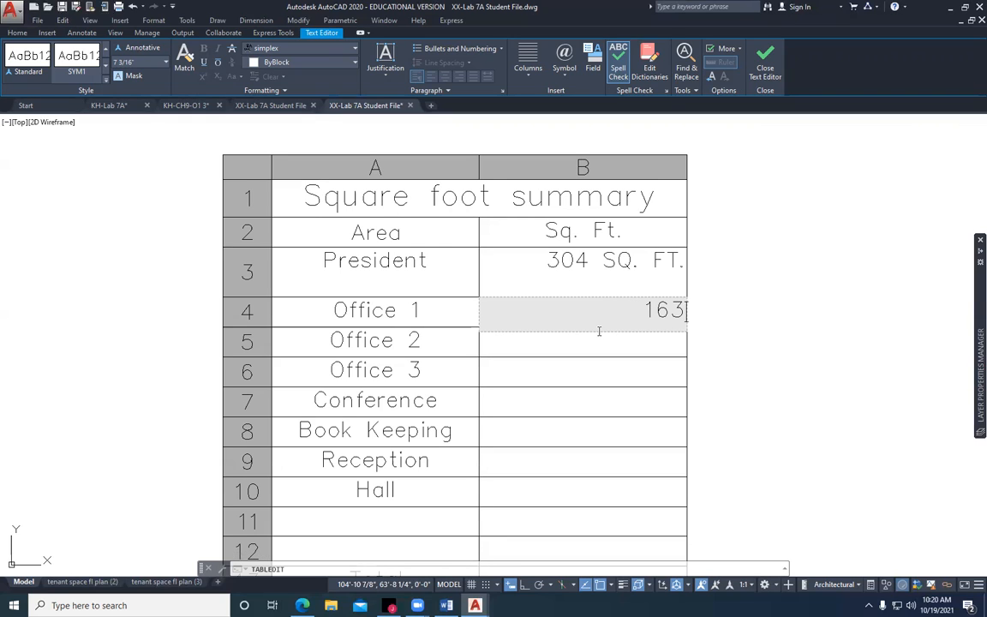
key(Return)
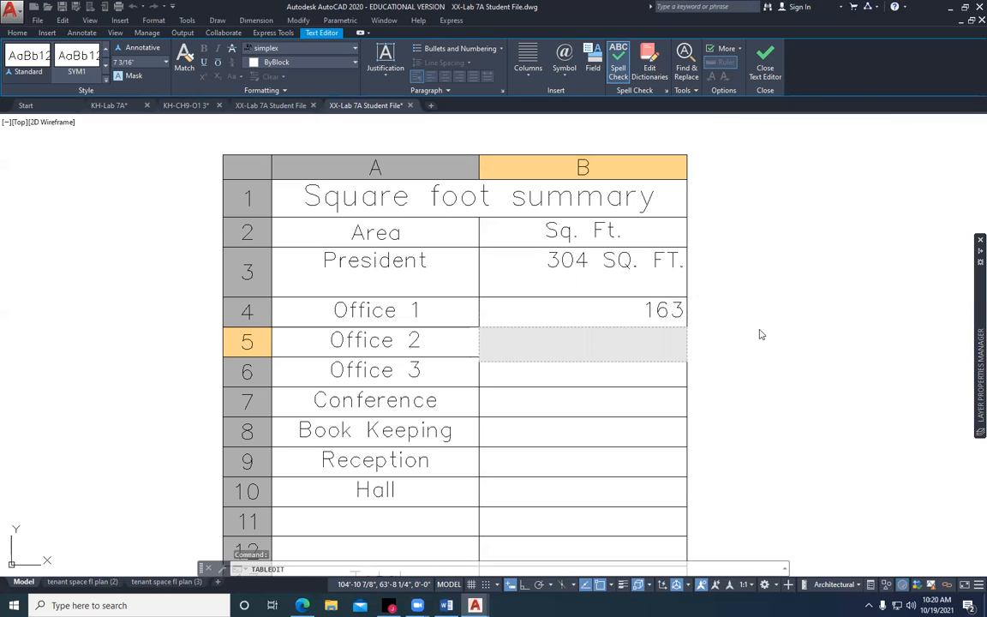
click(752, 376)
Draw a circle in the empty space beside the floor plan, below the Square foot summary table
scroll(760, 392, down, 4)
scroll(450, 440, down, 2)
mouse_move(437, 444)
middle_down()
mouse_move(475, 373)
mouse_move(493, 217)
middle_up()
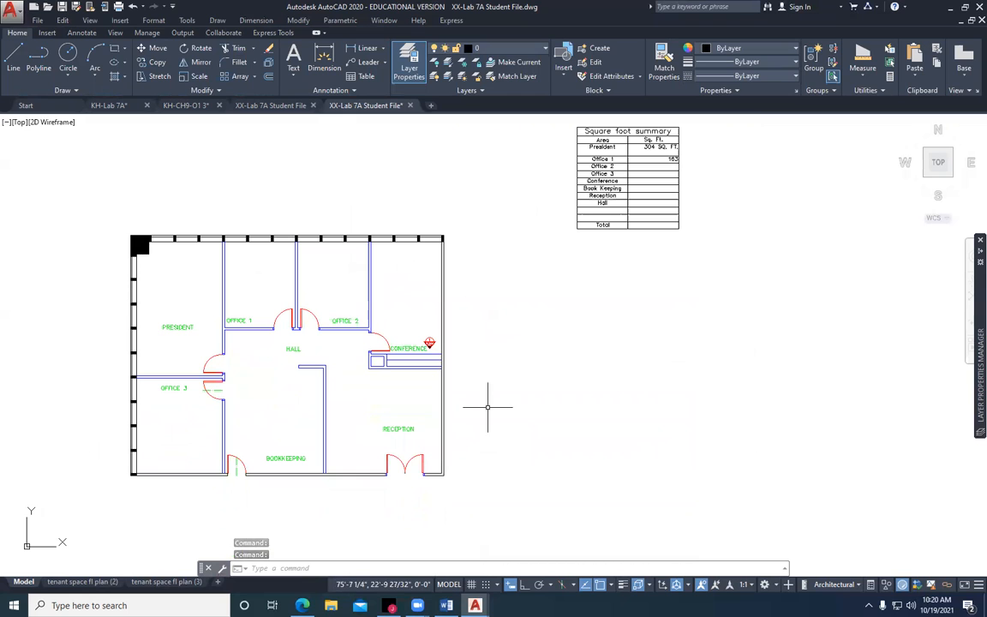
middle_drag(506, 396, 456, 357)
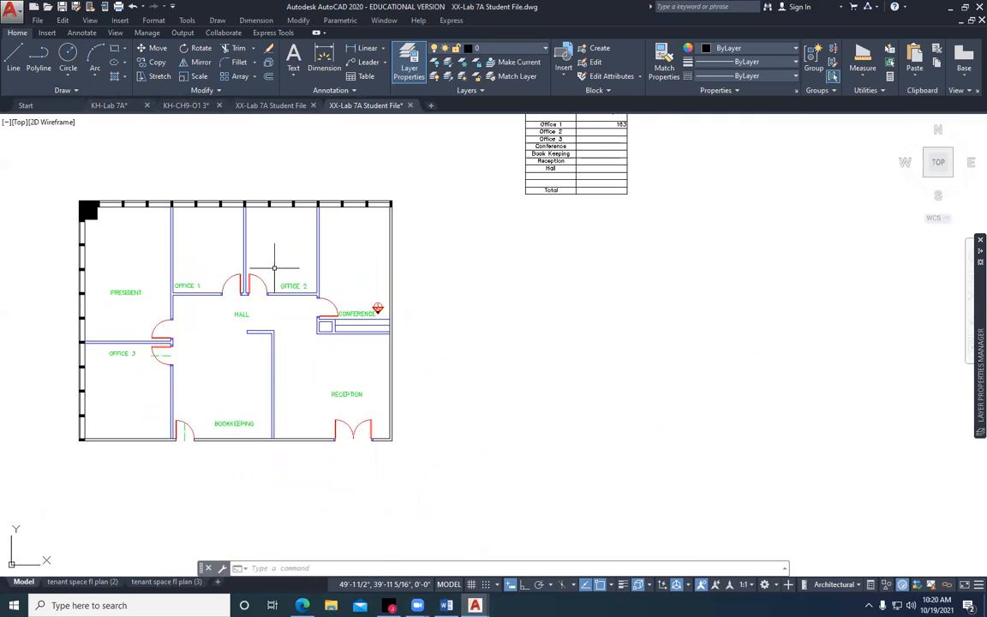
click(68, 53)
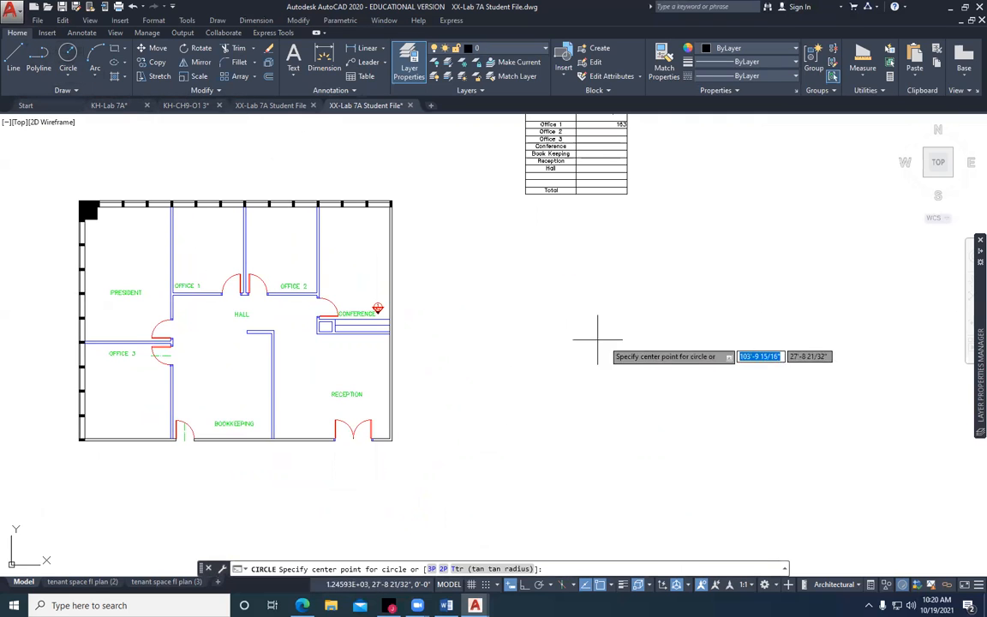
click(569, 331)
click(570, 271)
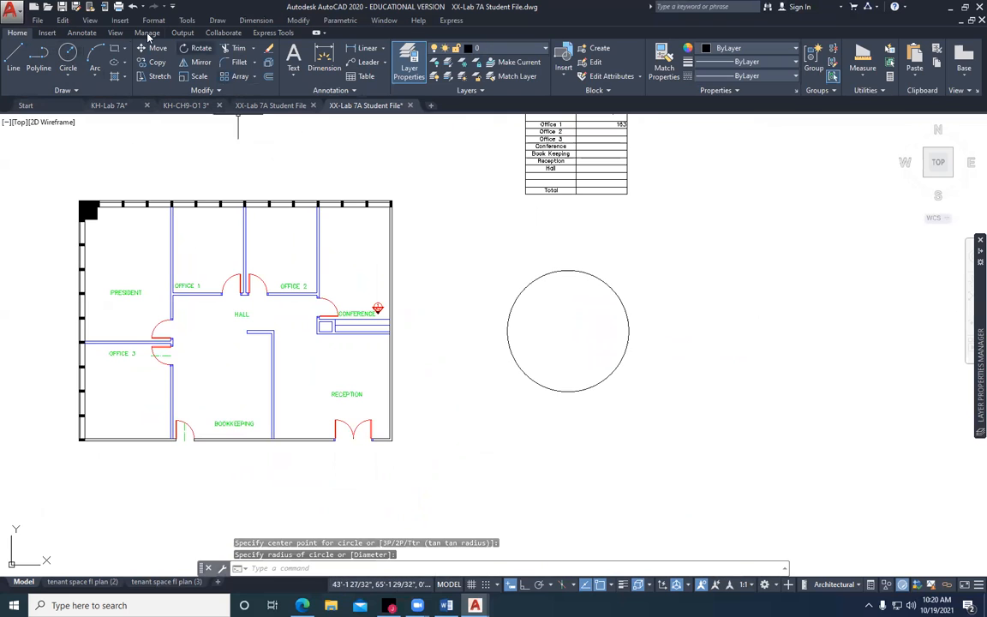
Draw a rectangle that starts inside the circle and extends past its right side
click(114, 49)
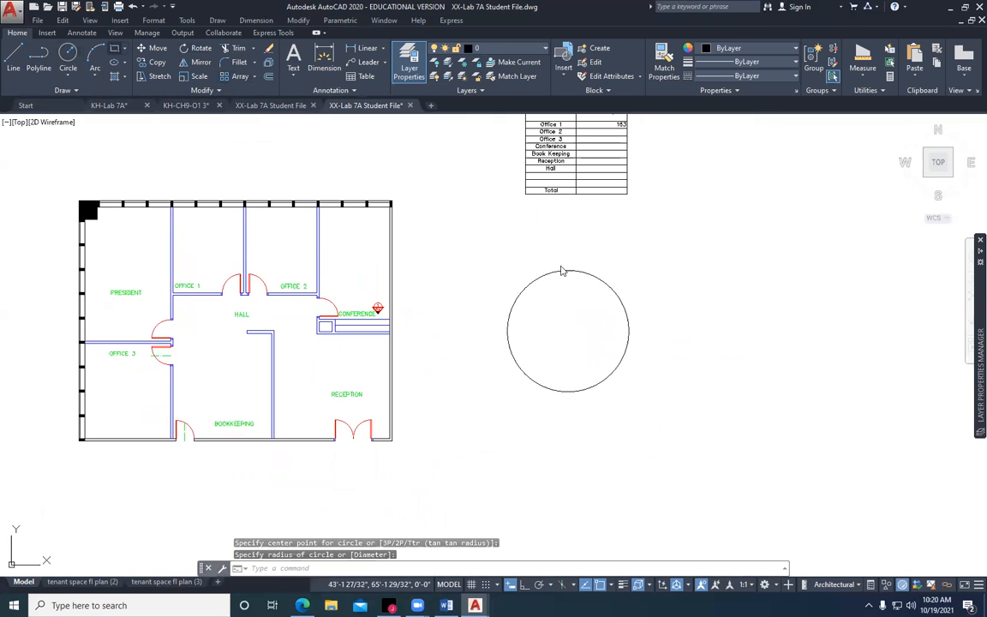
click(580, 322)
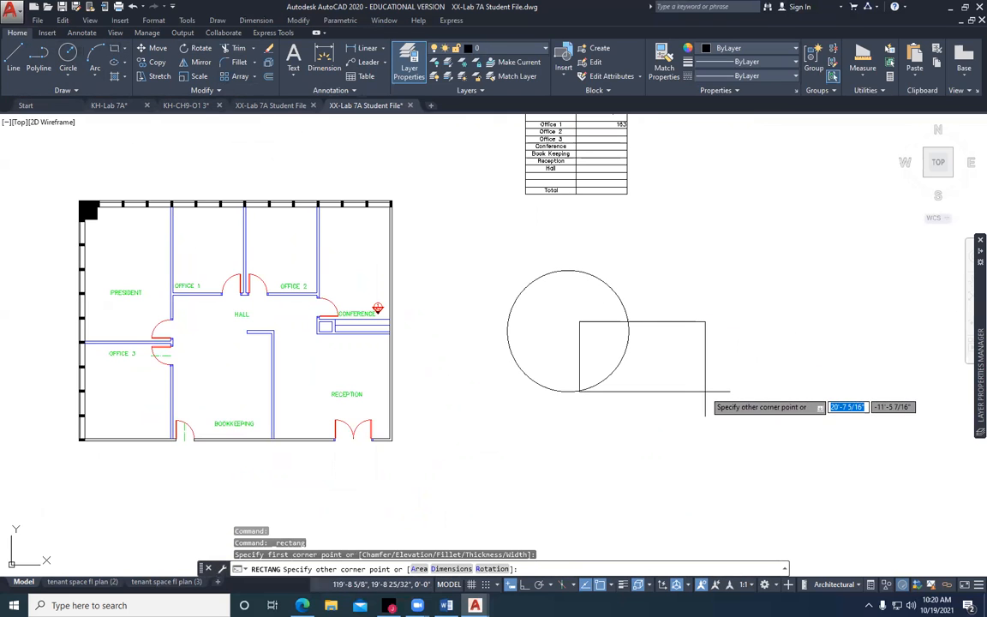
click(709, 381)
key(Escape)
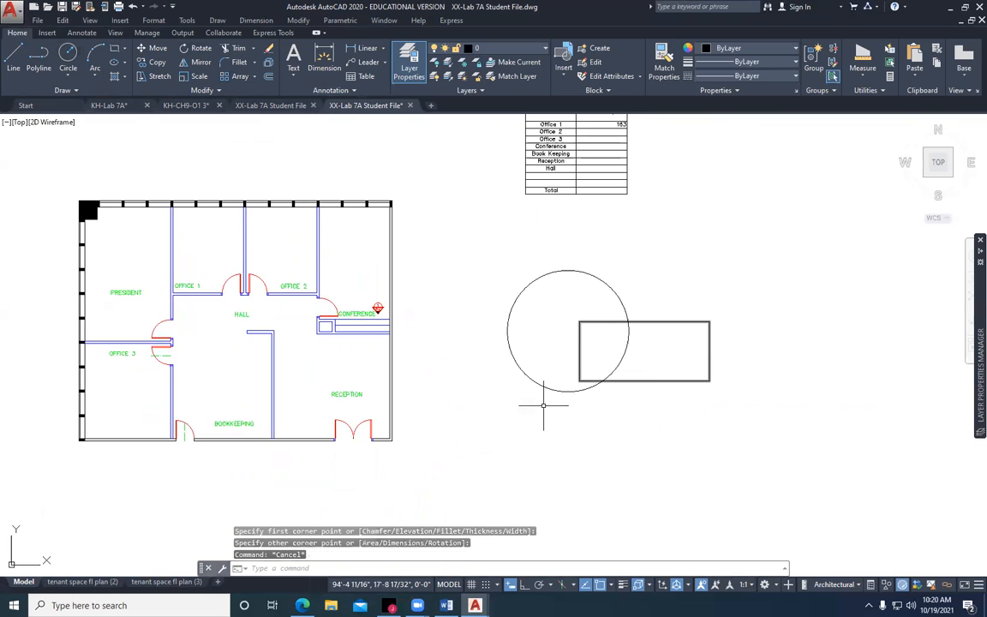
click(228, 49)
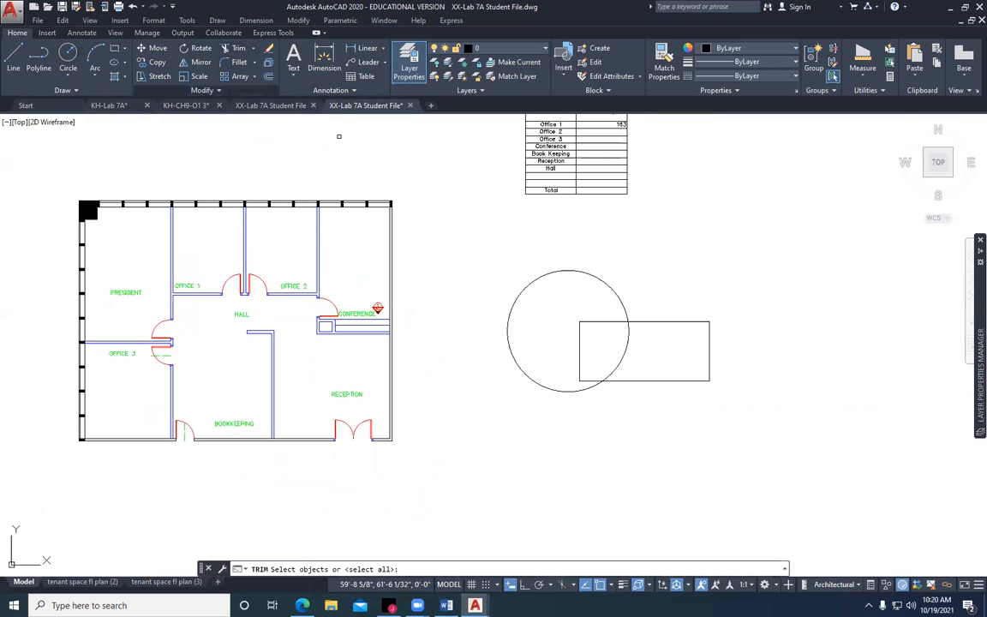
click(627, 344)
click(626, 345)
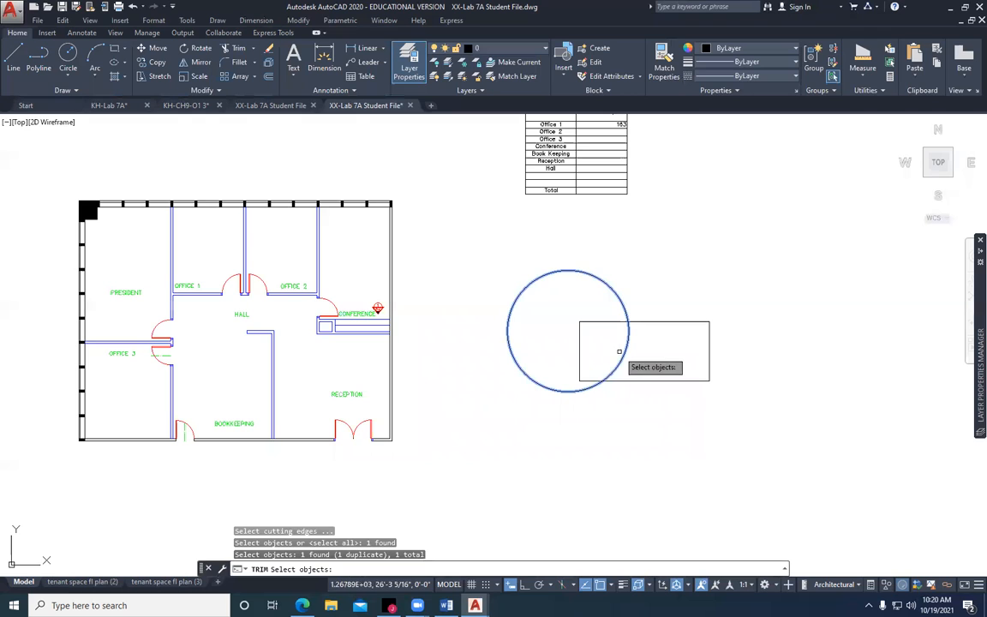
key(Escape)
Trim the circle's arc inside the rectangle and the rectangle's edges inside the circle, using all objects as cutting edges
click(238, 49)
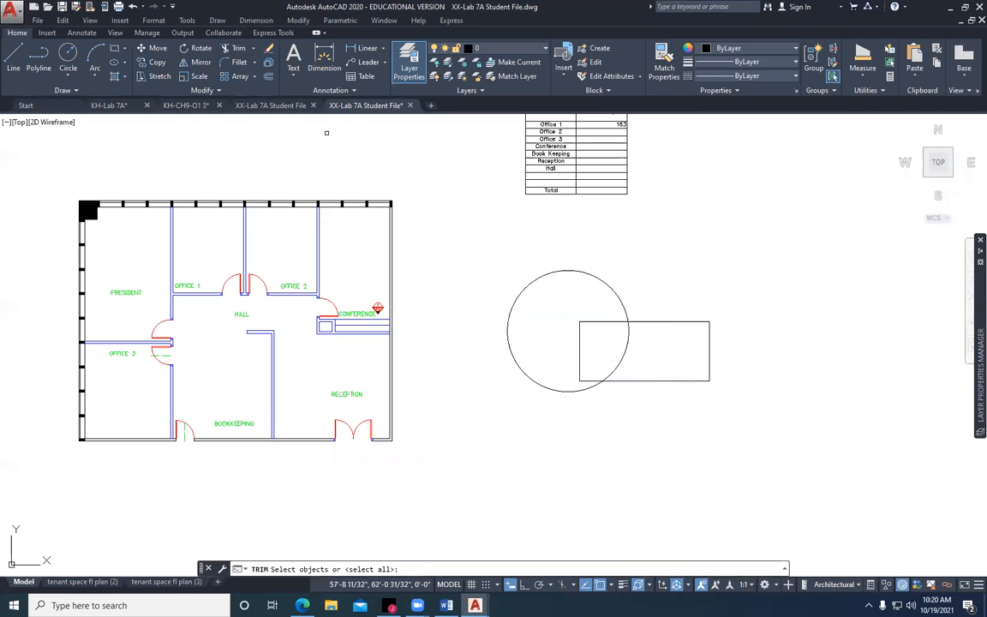
key(Return)
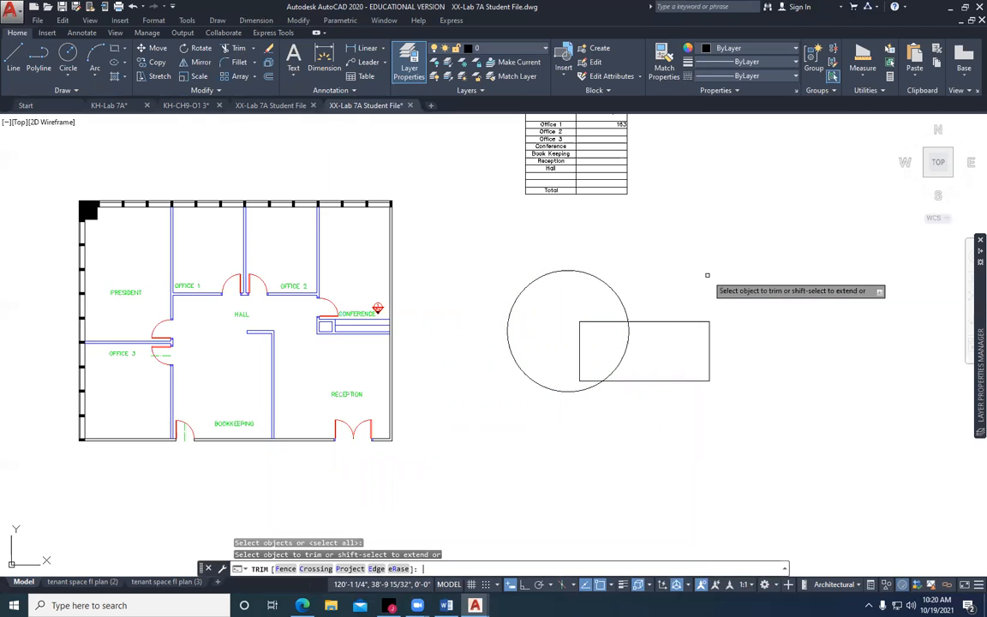
click(616, 339)
click(605, 322)
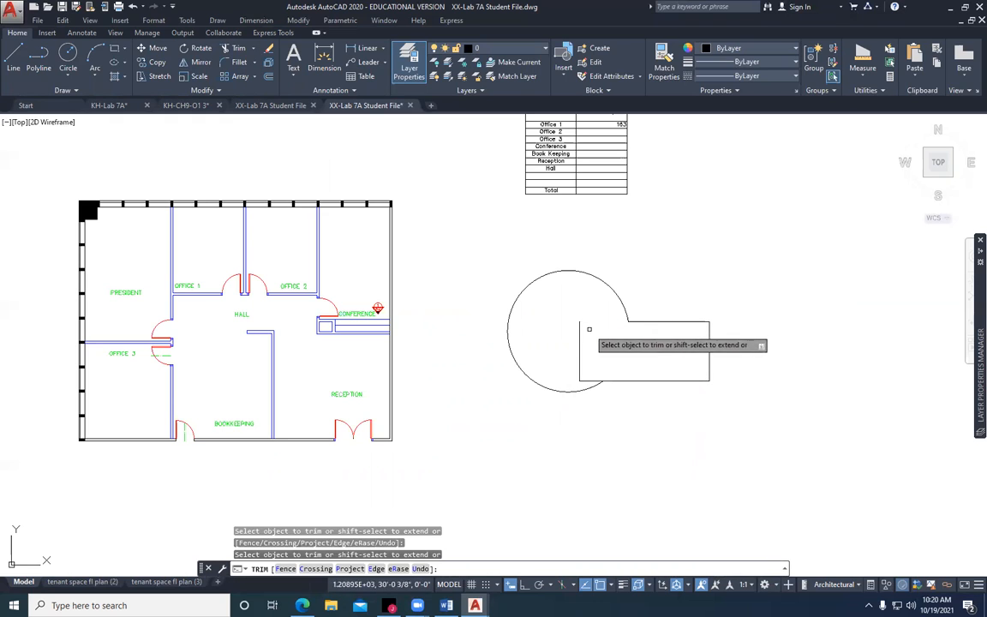
click(578, 342)
click(587, 379)
click(585, 361)
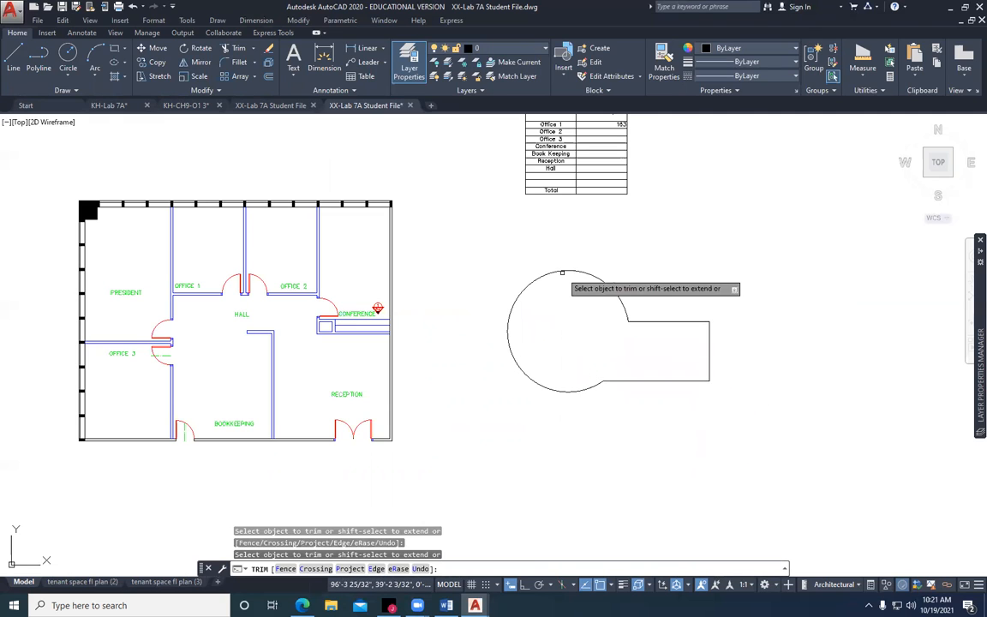
key(Escape)
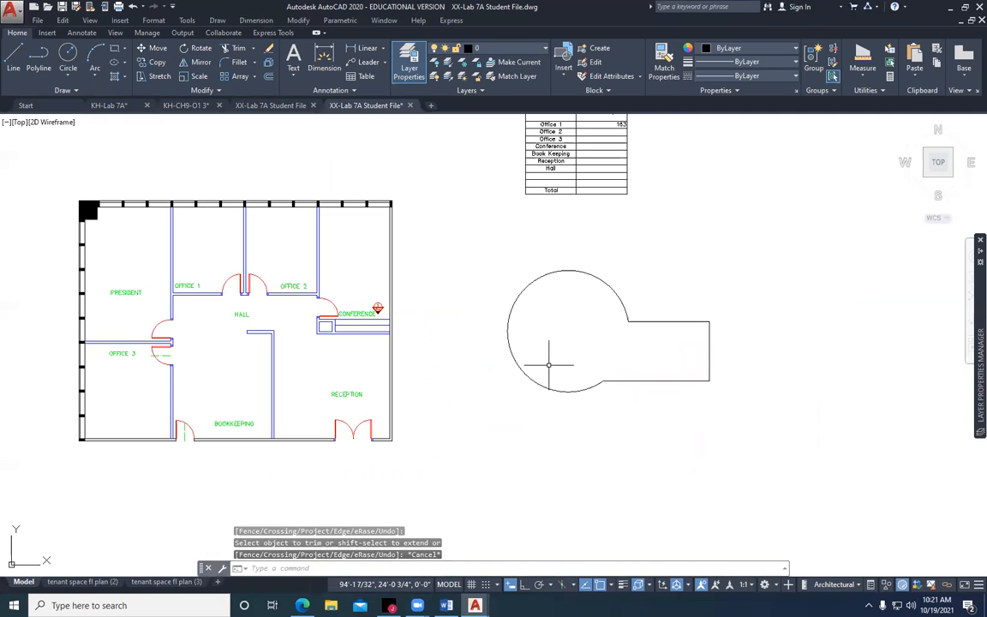
Use PEDIT to convert the trimmed circle arc to a polyline and join the remaining rectangle edges to it
scroll(548, 364, up, 2)
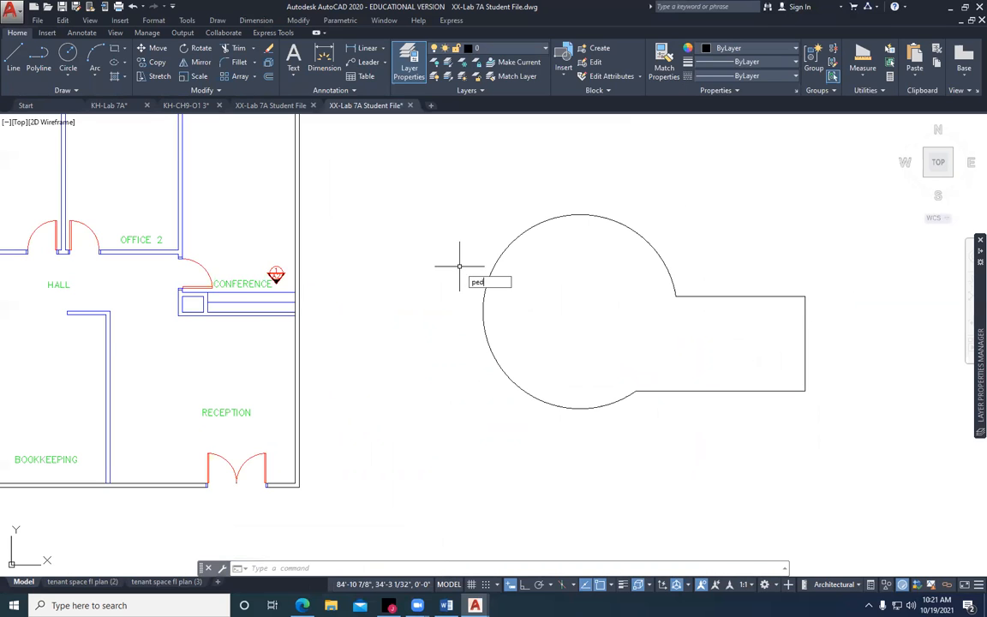
text(it)
key(Return)
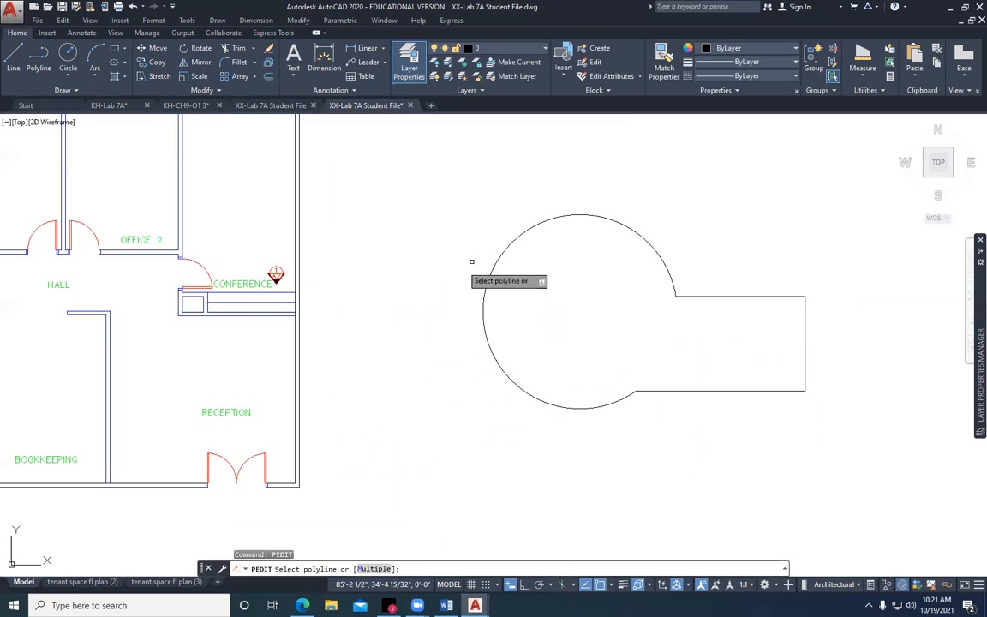
click(641, 228)
key(Return)
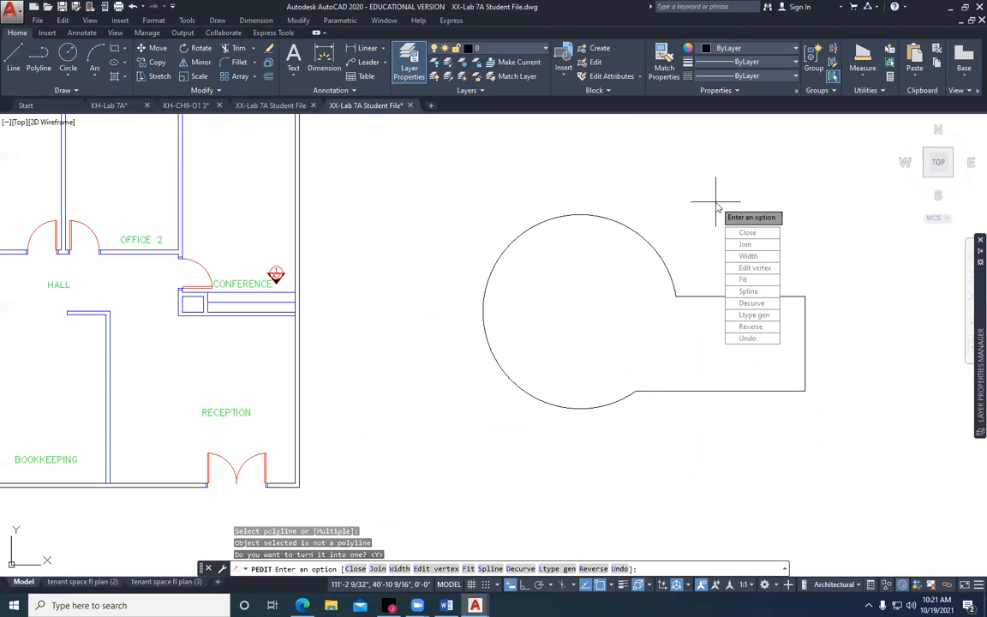
click(745, 245)
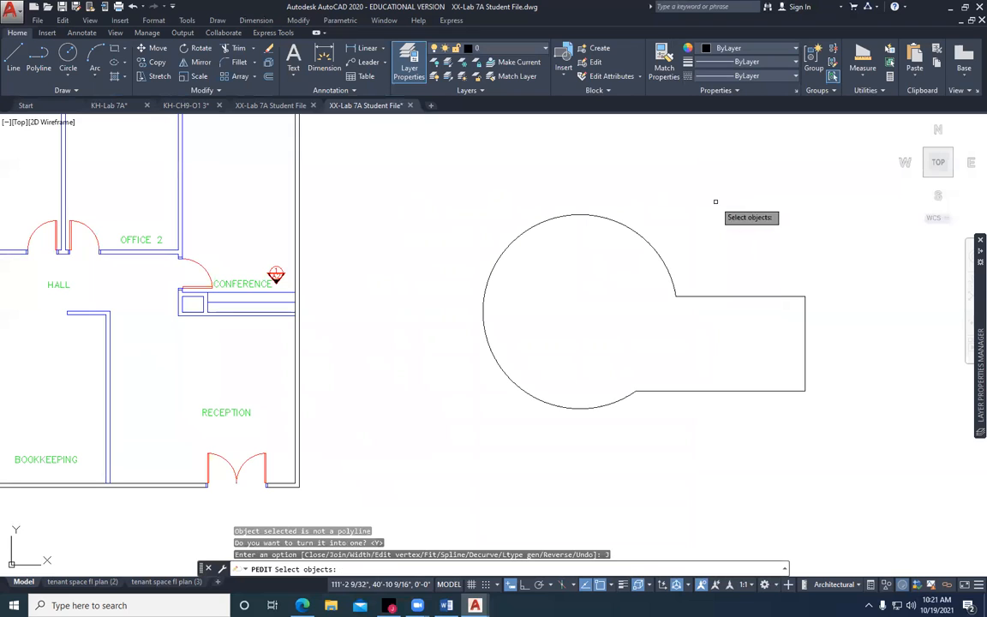
click(705, 296)
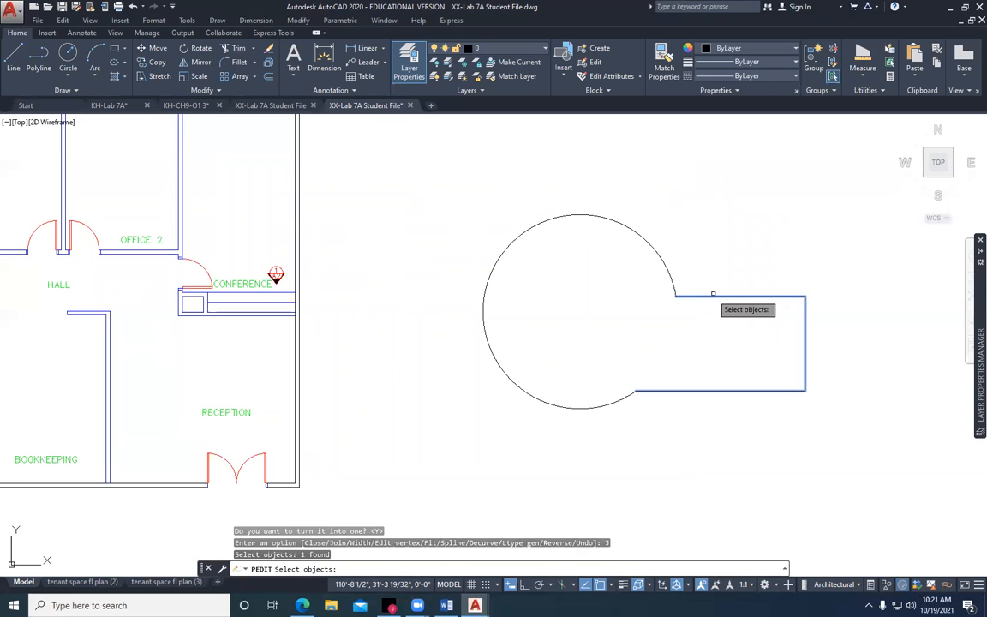
key(Return)
key(Return)
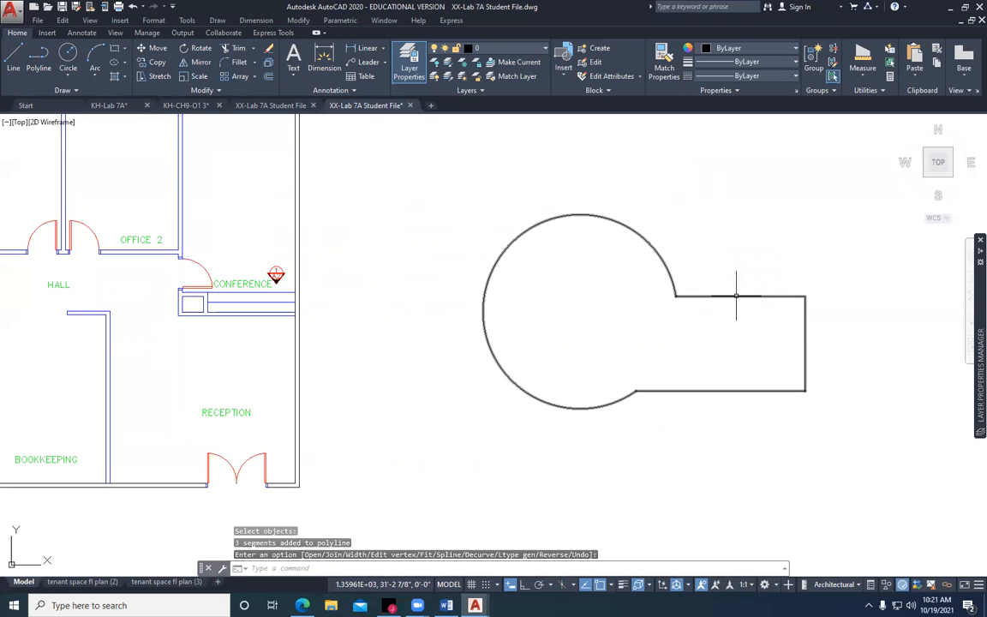
mouse_move(736, 296)
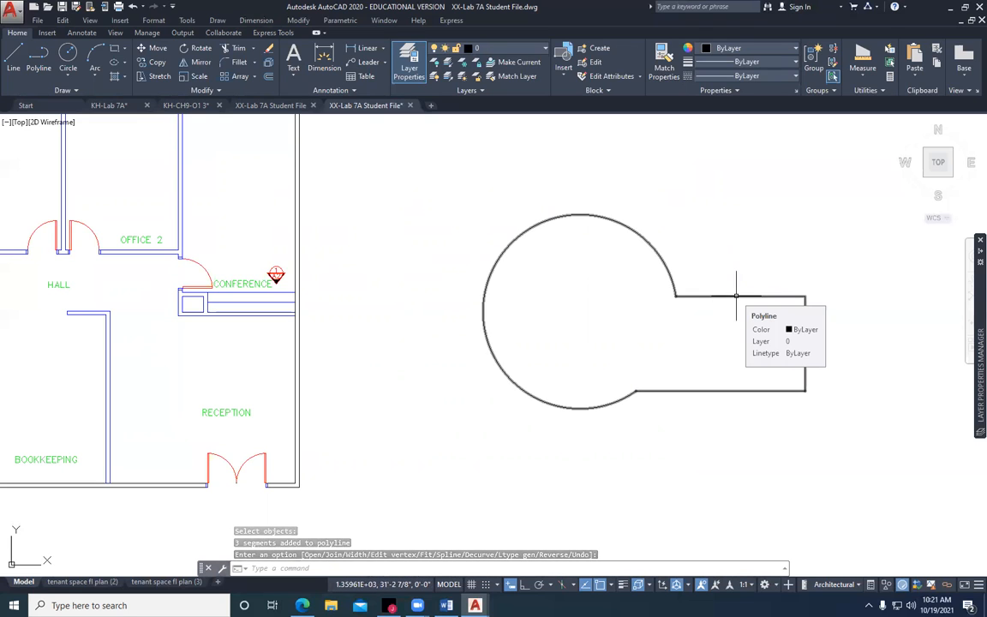
Measure the area of the joined circle-and-rectangle polyline with the Object option and leave the measurement
click(869, 80)
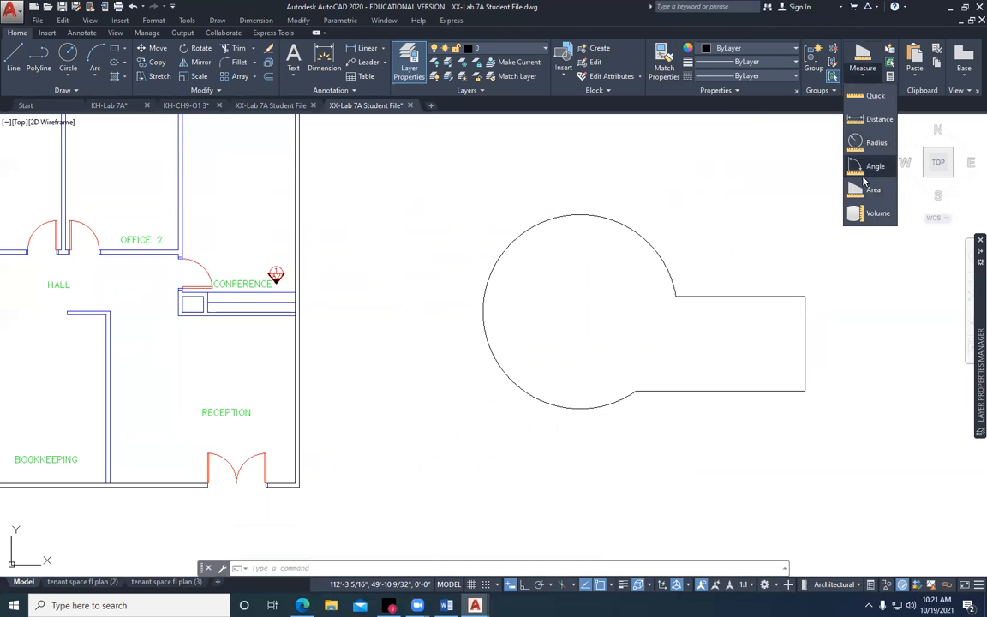
click(781, 187)
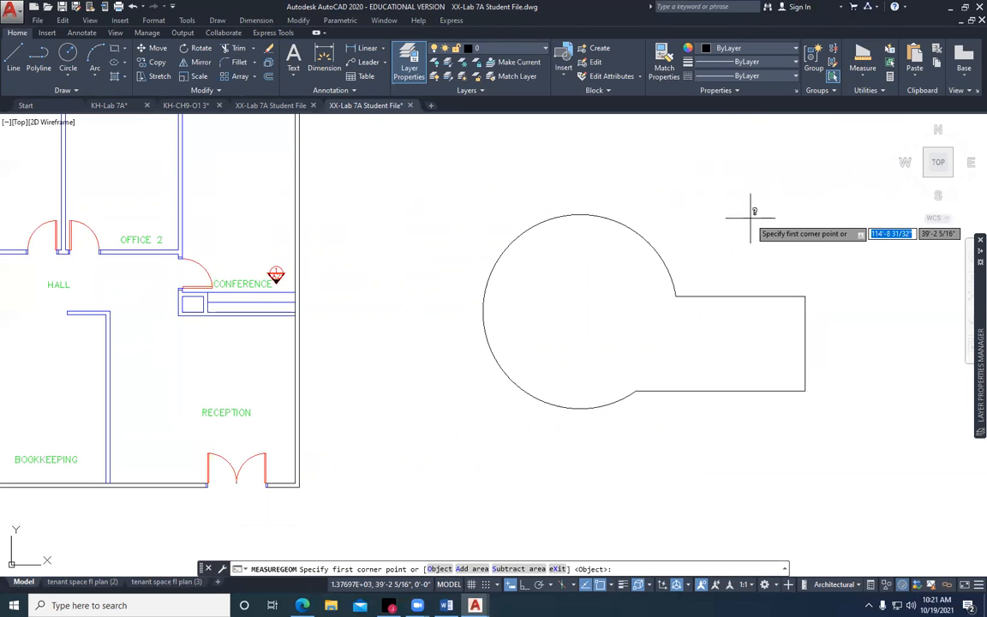
key(Down)
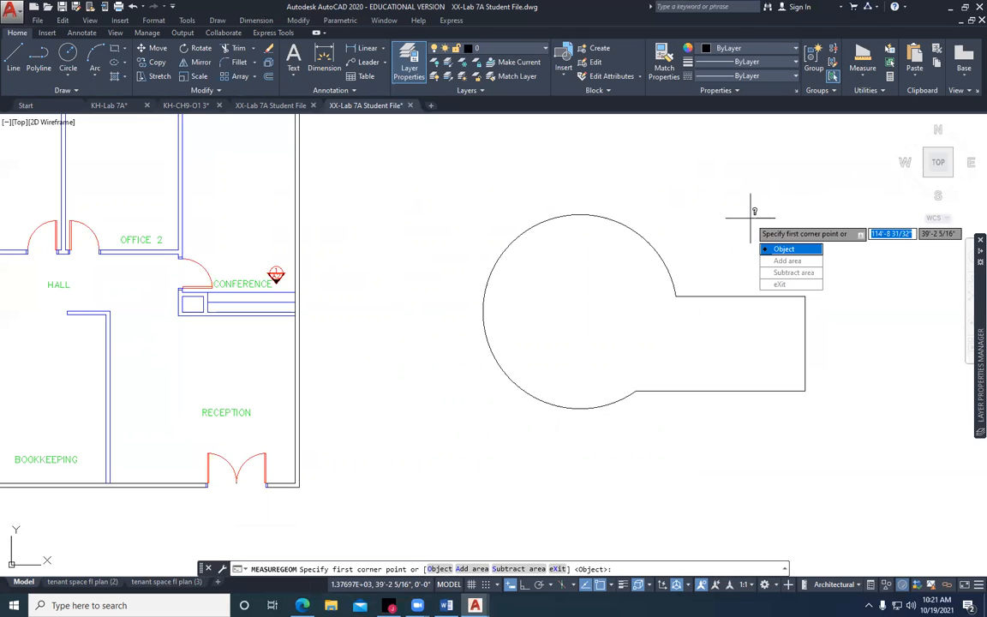
key(Return)
click(668, 264)
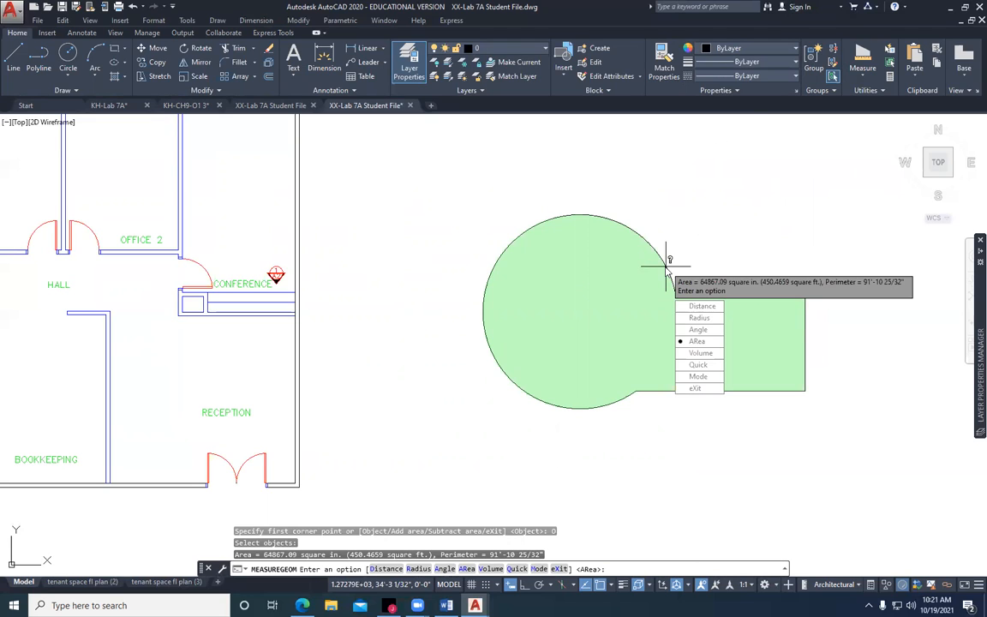
key(Escape)
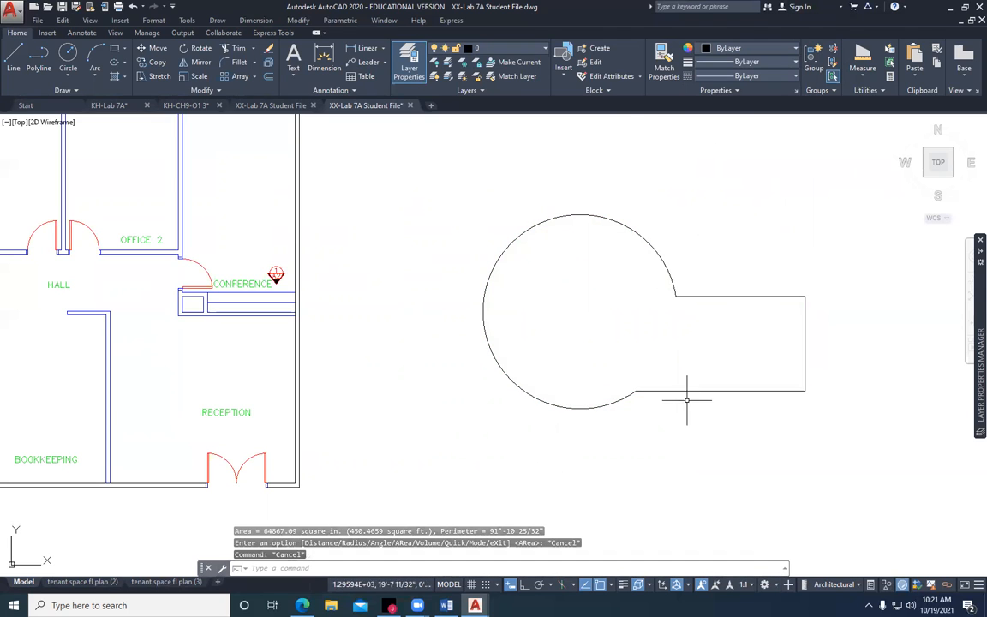
Switch to the course homepage in the browser, open Module 7 Objectives and examine the chapter objectives list
scroll(524, 358, down, 2)
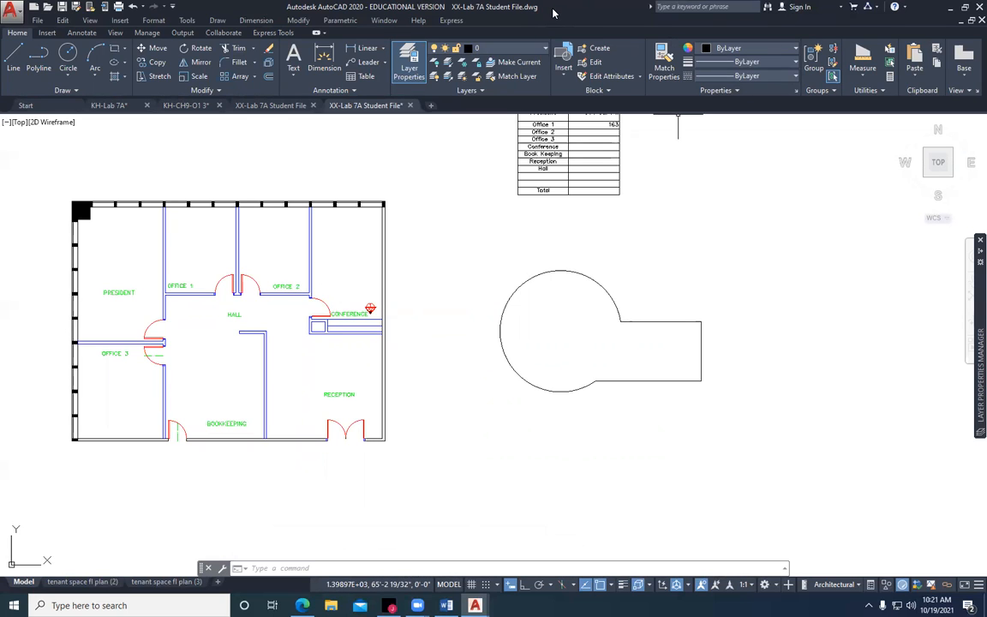
key(alt+Tab)
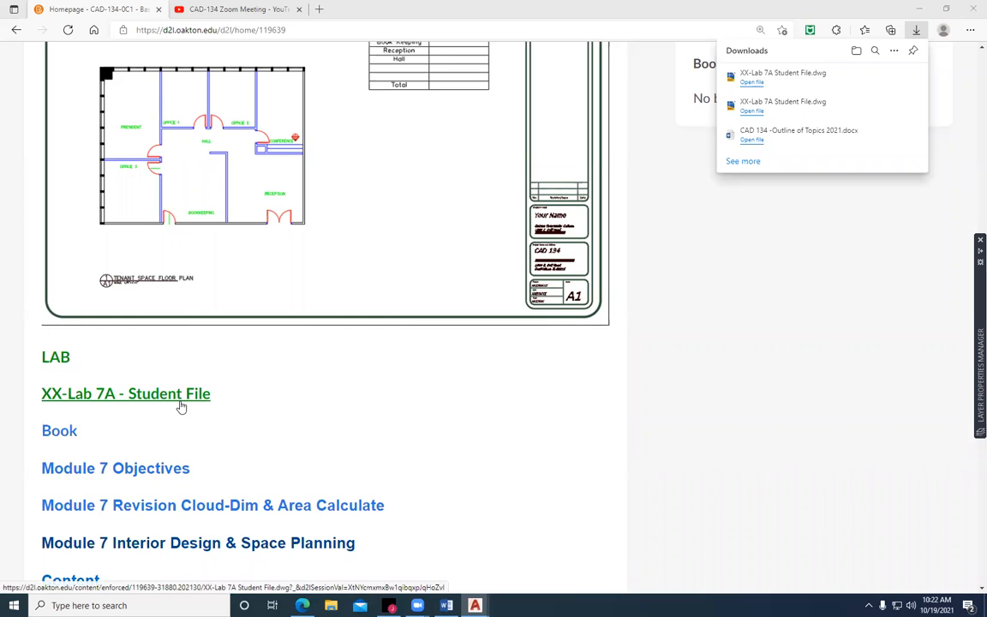
scroll(181, 407, up, 1)
scroll(181, 408, down, 3)
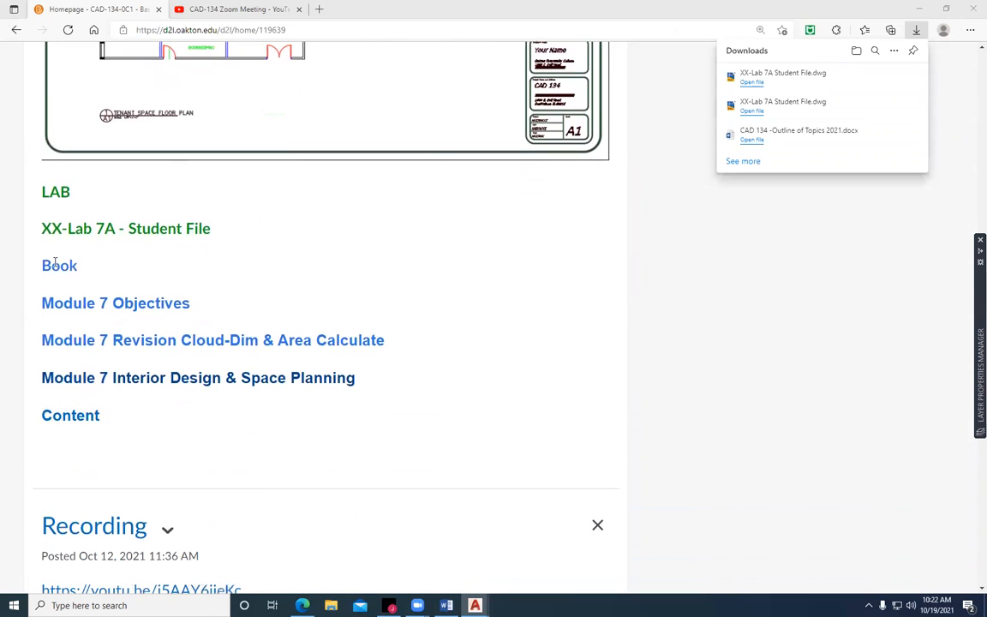
click(146, 305)
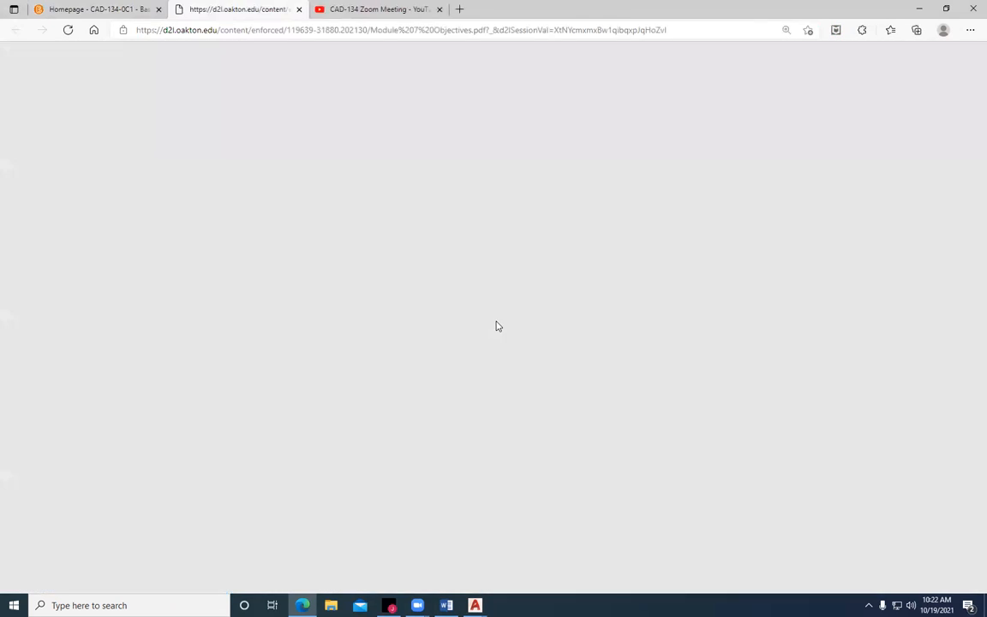
scroll(514, 343, down, 2)
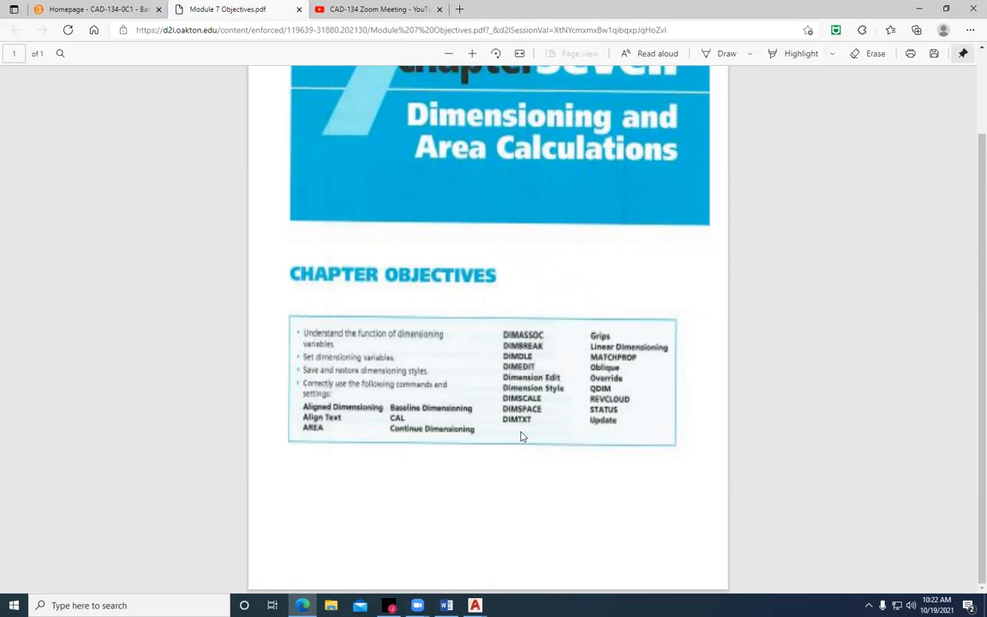
Open the Module 7 Revision Cloud-Dim & Area Calculate document from the course homepage, read its Revision Cloud page and return to AutoCAD
click(97, 10)
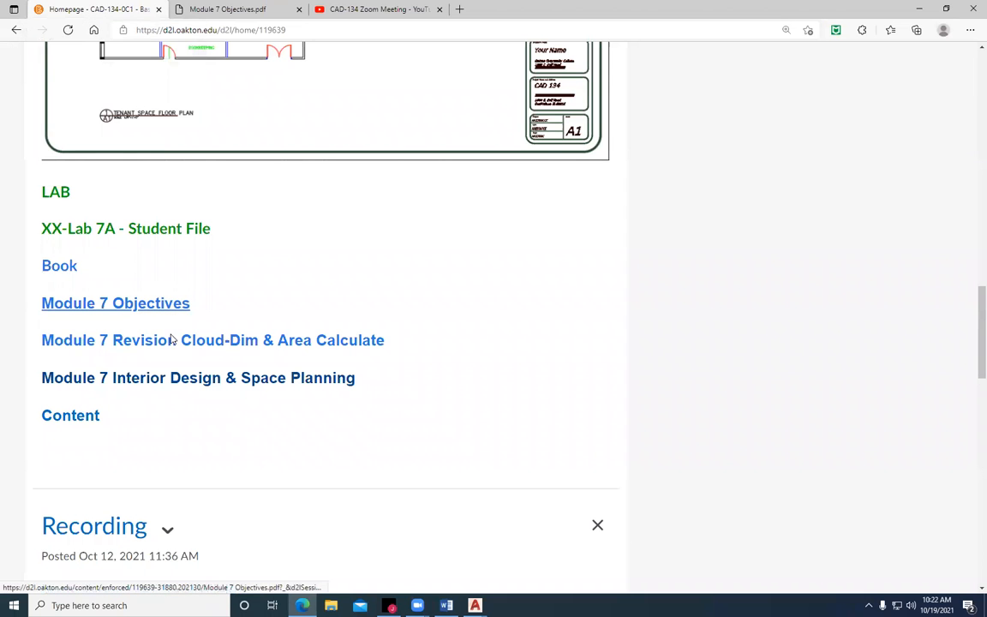
click(172, 341)
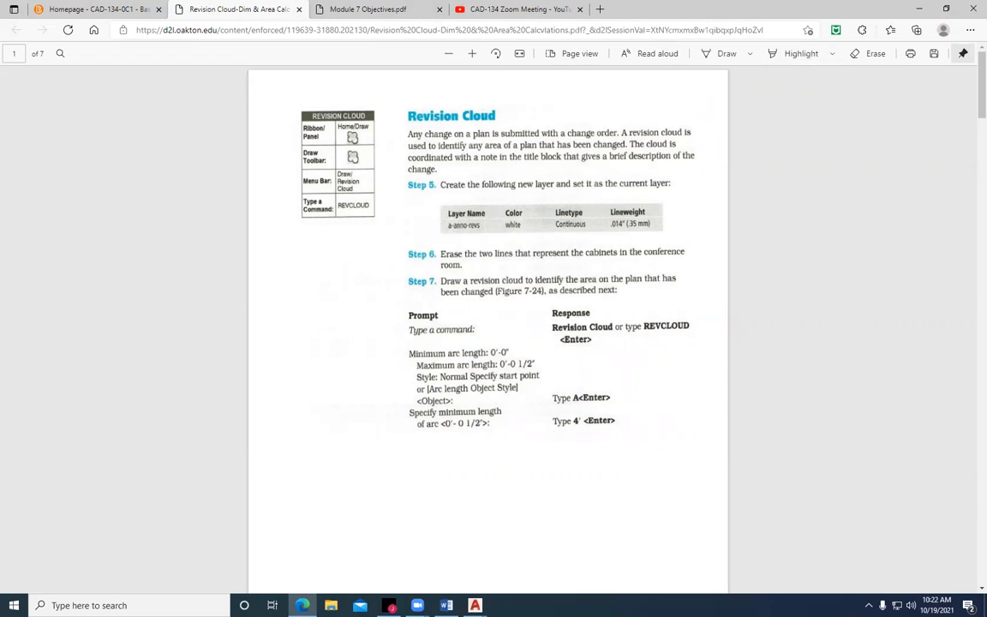
key(alt+Tab)
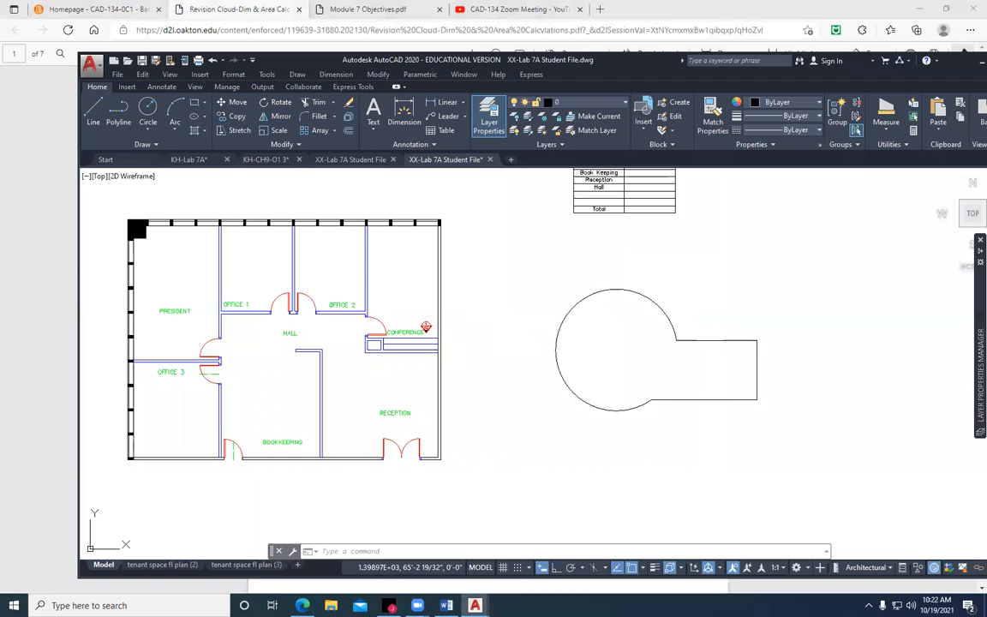
Make a-sect-dims the current layer
scroll(418, 279, up, 2)
middle_drag(412, 270, 455, 345)
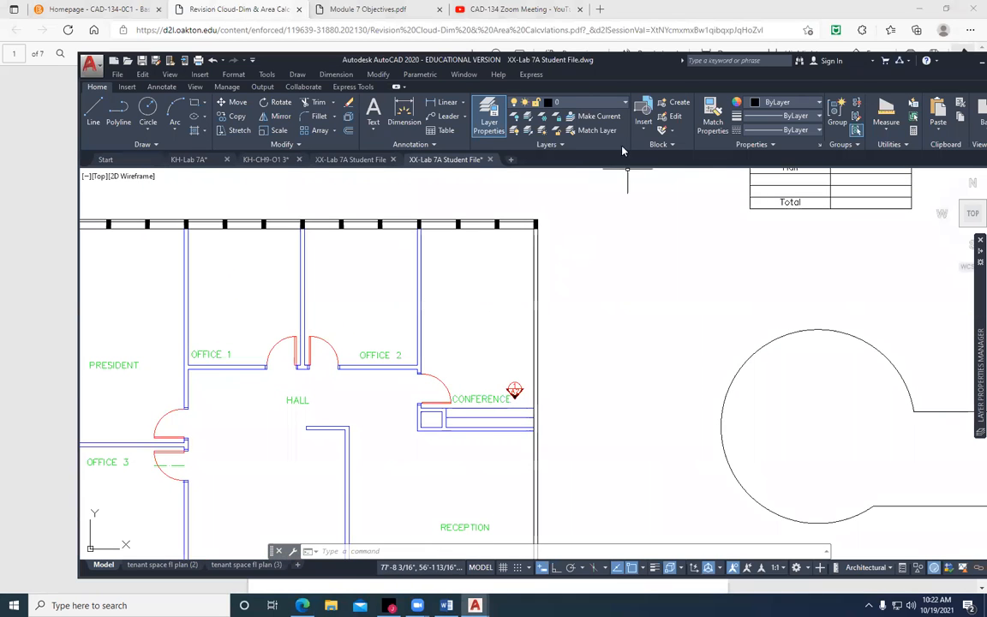
click(613, 104)
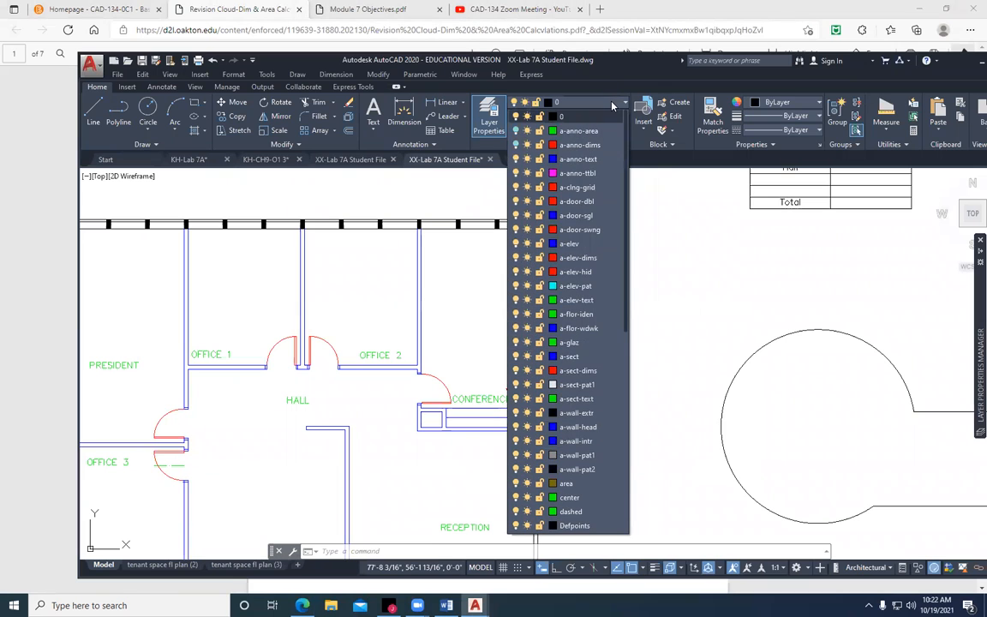
click(579, 370)
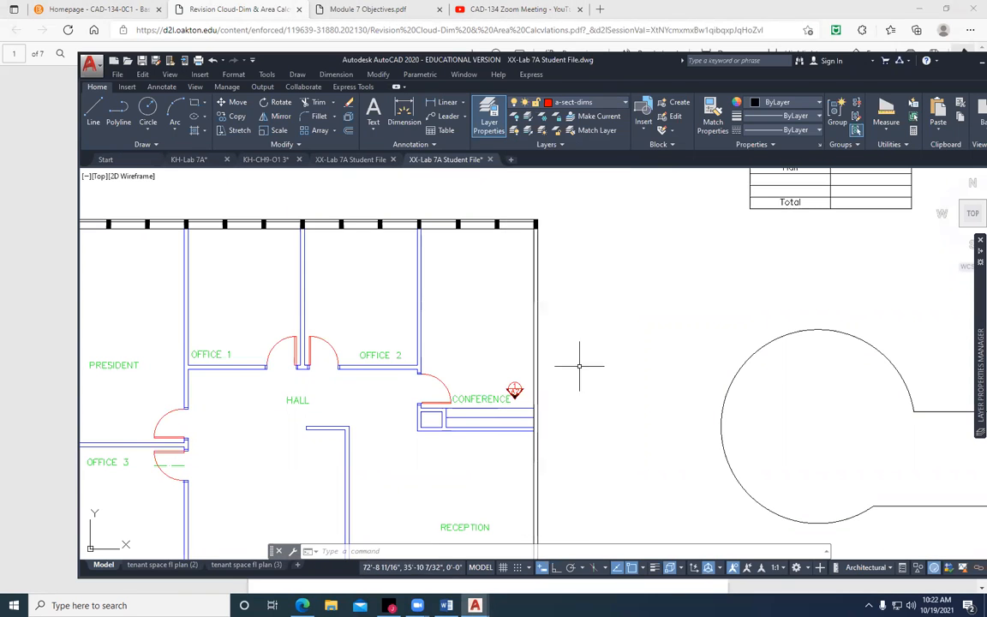
Start a rectangular revision cloud and set its arc lengths to a minimum of 1' and a maximum of 2'
click(161, 87)
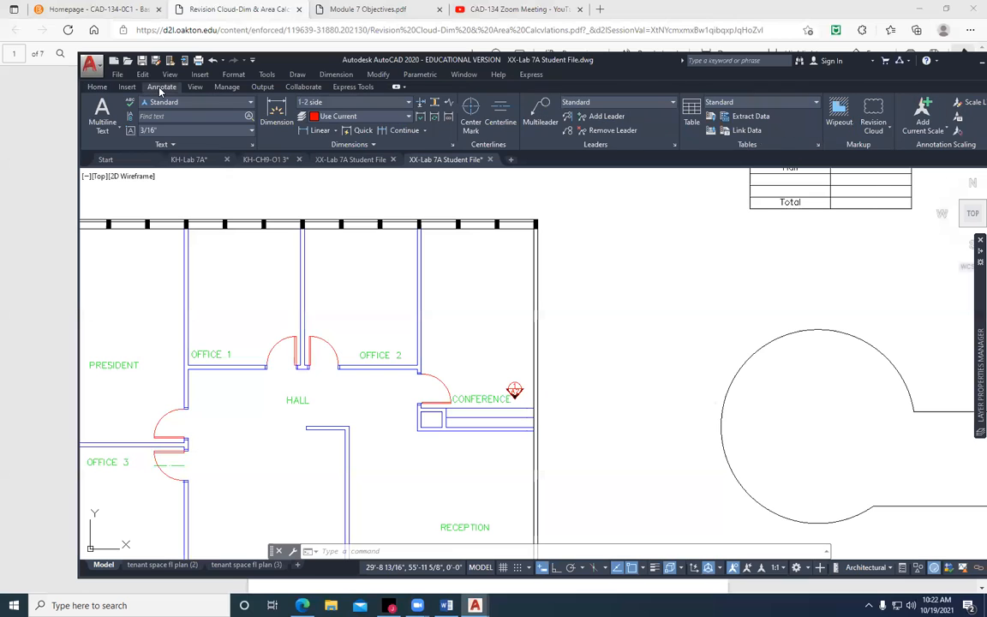
click(874, 118)
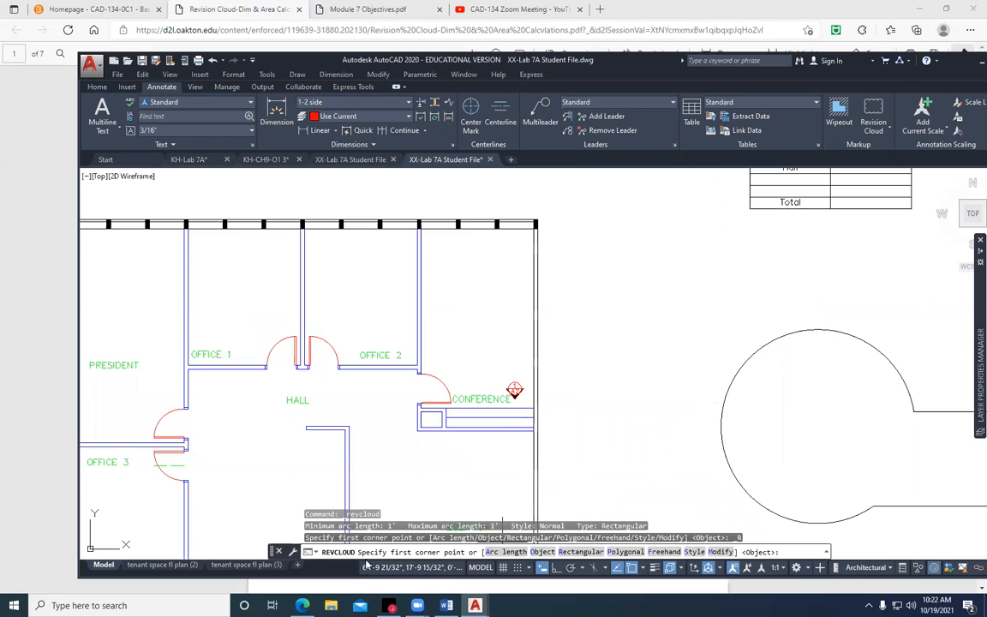
click(509, 552)
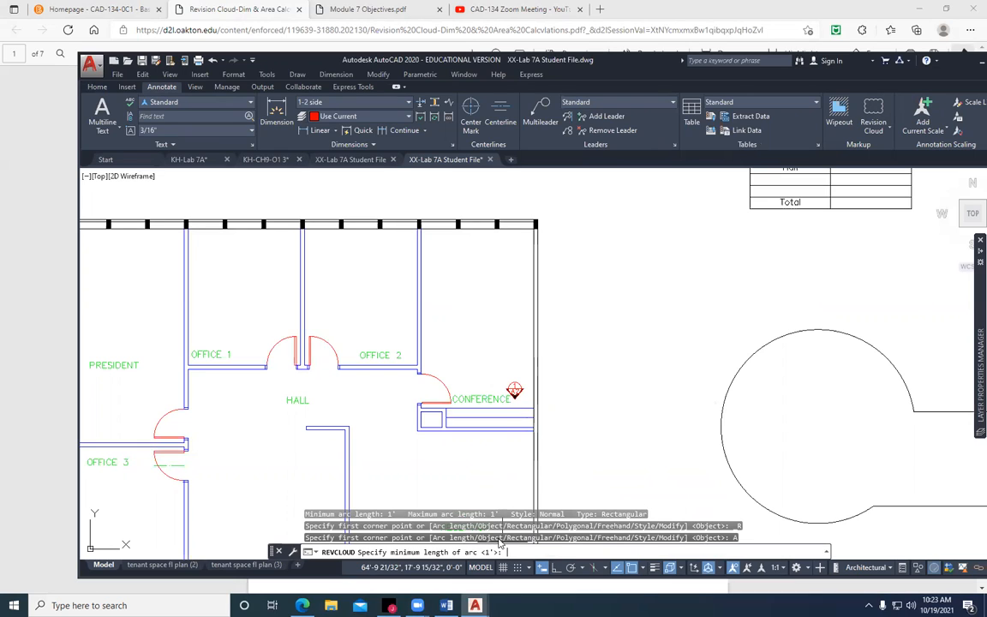
key(Return)
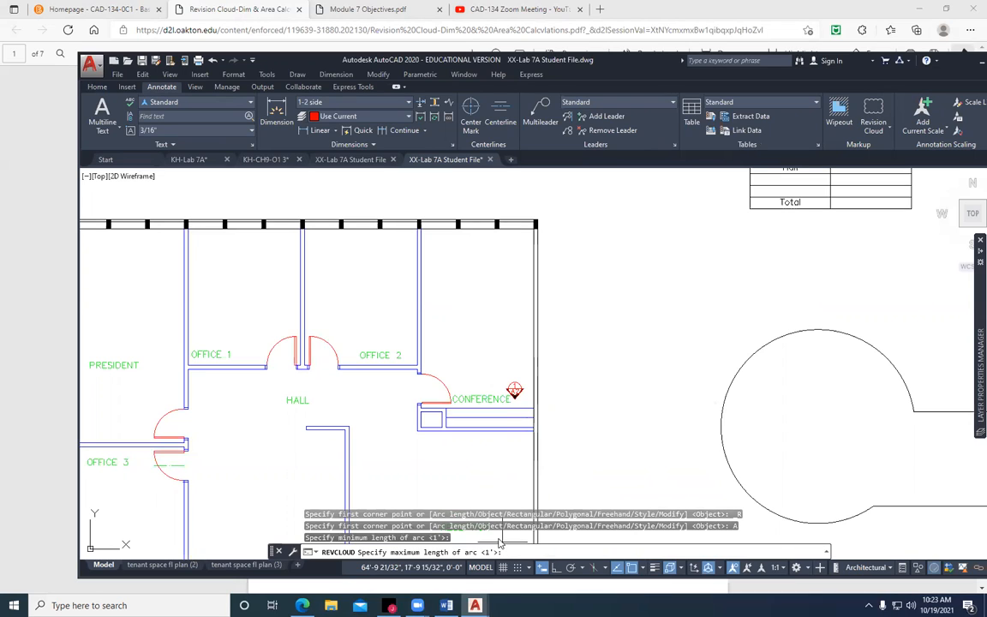
text(2)
key(Return)
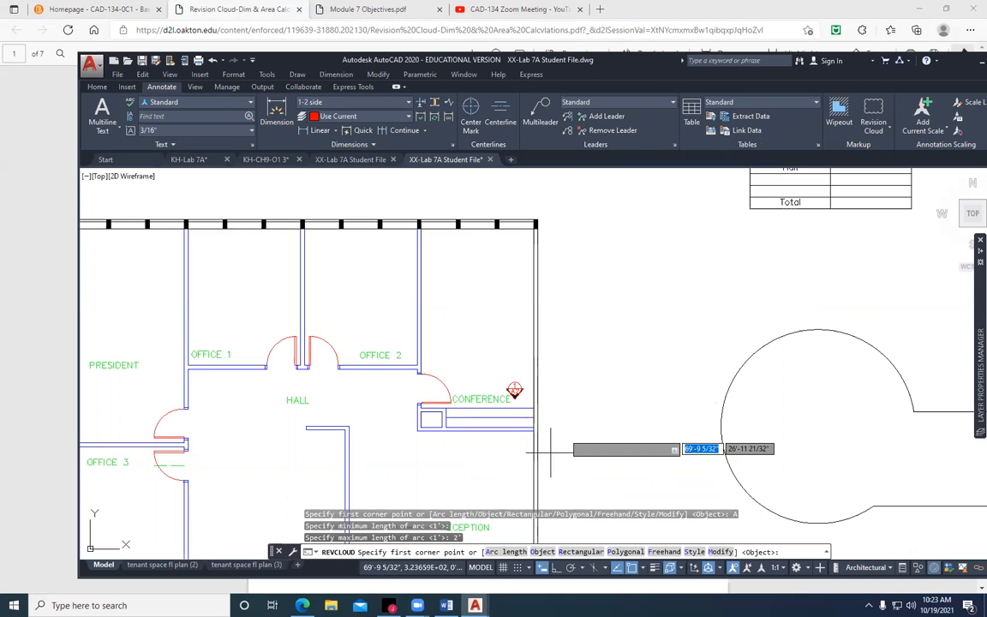
Draw a rectangular revision cloud around the conference room door and the adjoining end of the cabinets
click(871, 117)
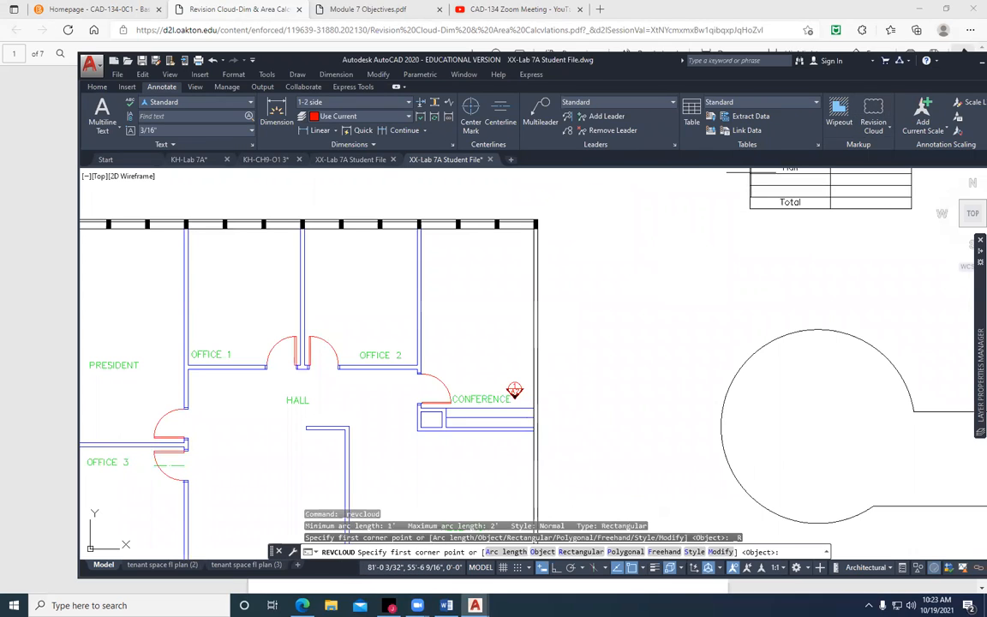
click(395, 345)
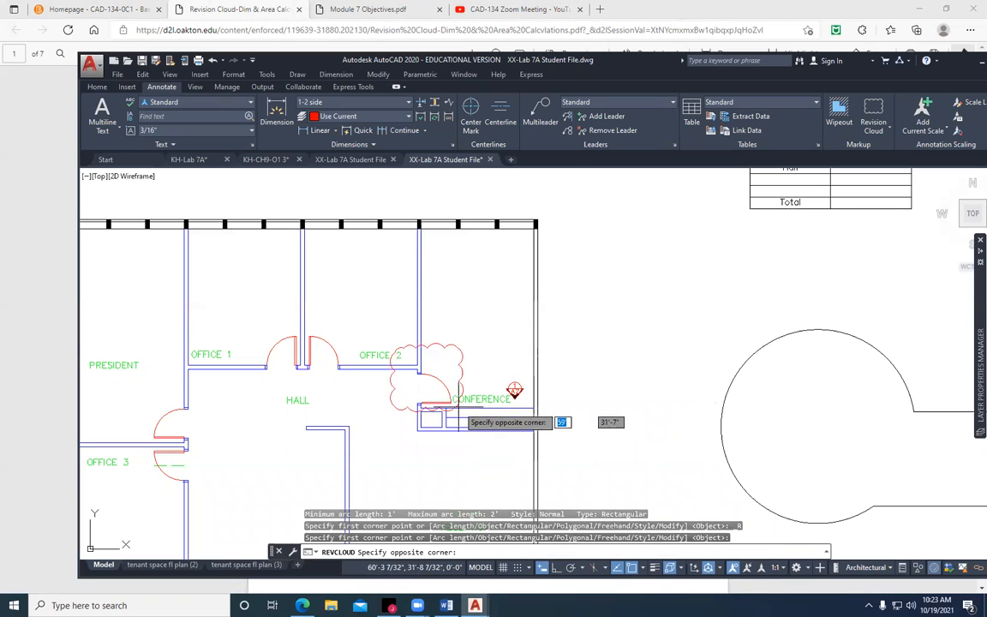
click(486, 442)
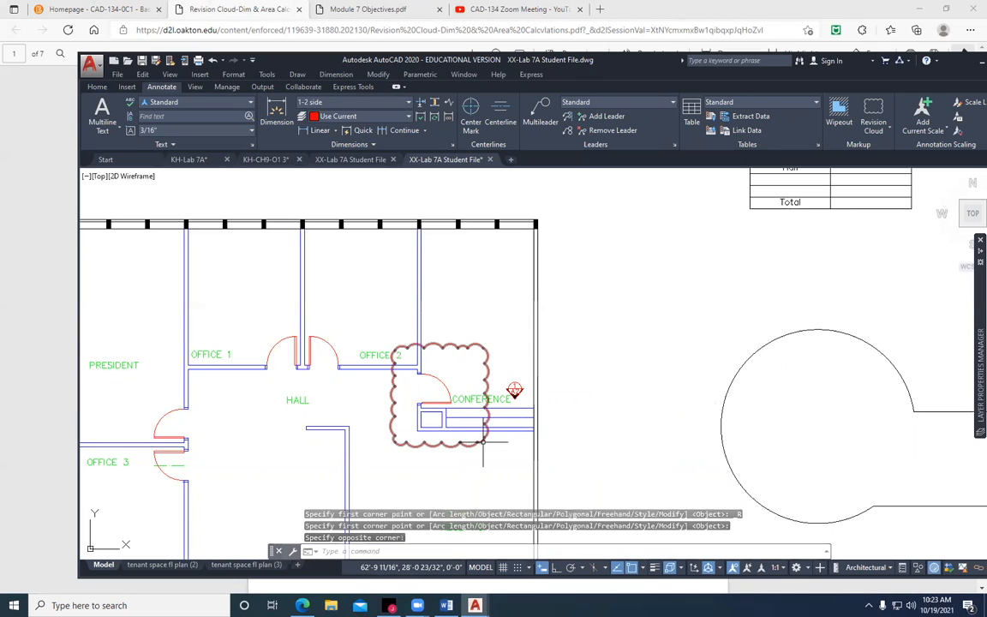
Add a multileader pointing to the revision cloud's upper right corner, with its text "Revision Cloud" placed outside the right exterior wall
scroll(348, 414, up, 2)
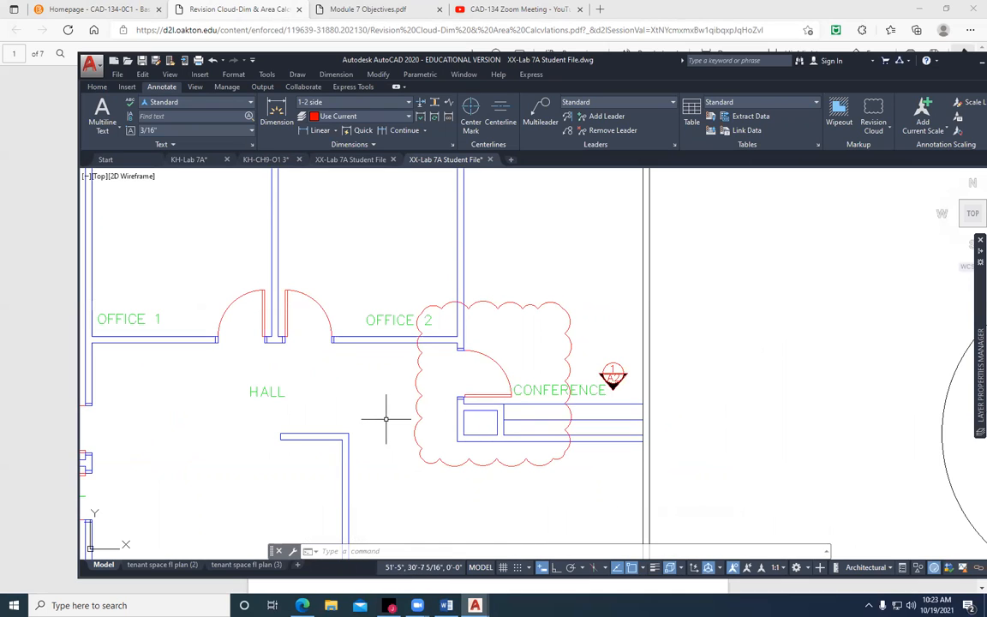
scroll(582, 290, down, 2)
scroll(582, 290, down, 2)
middle_drag(587, 251, 494, 285)
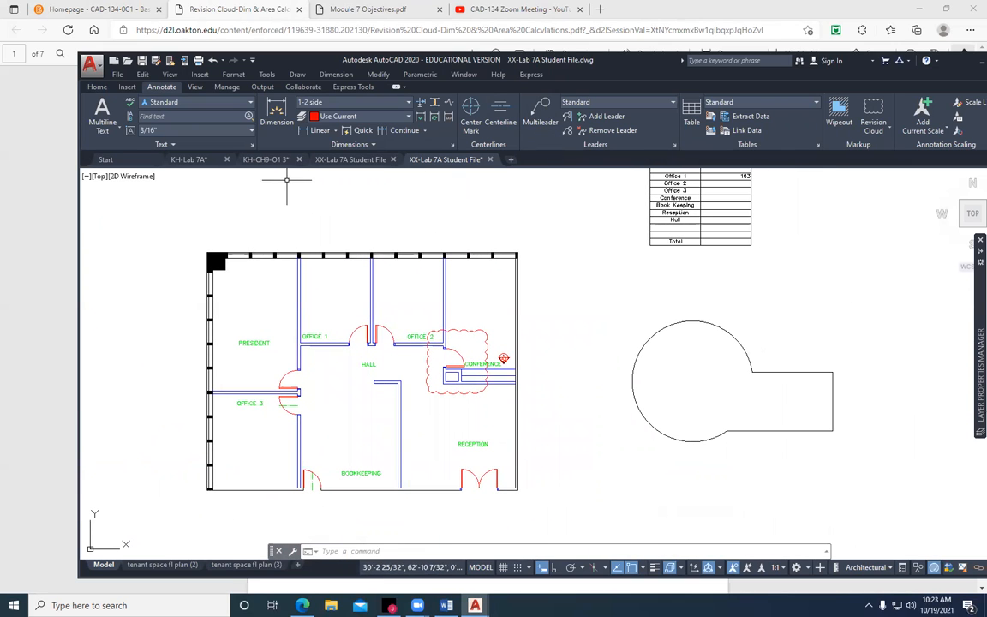
click(531, 115)
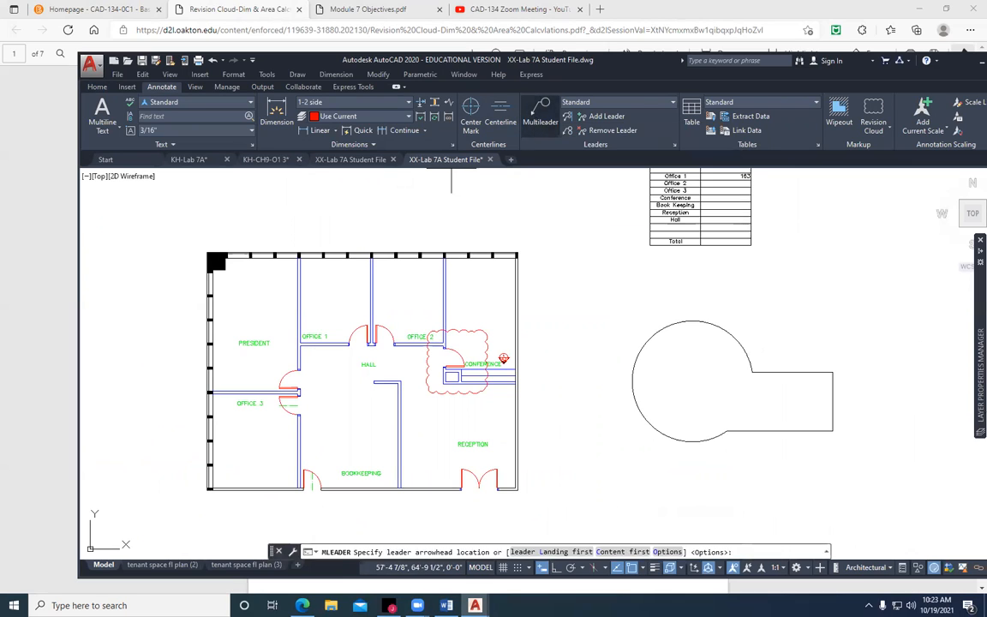
click(484, 333)
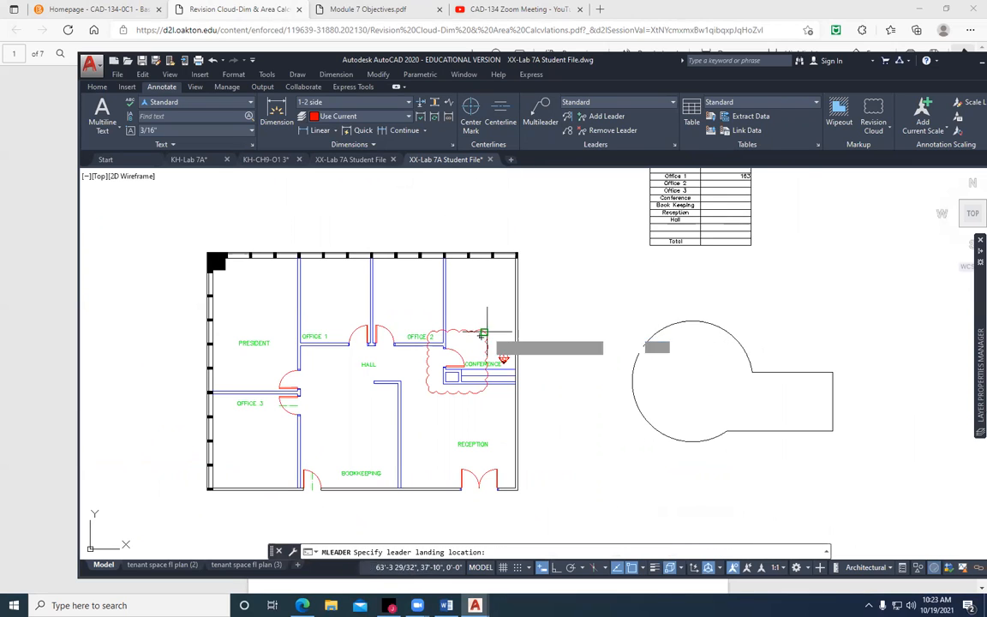
click(541, 306)
text(Revision Cloud)
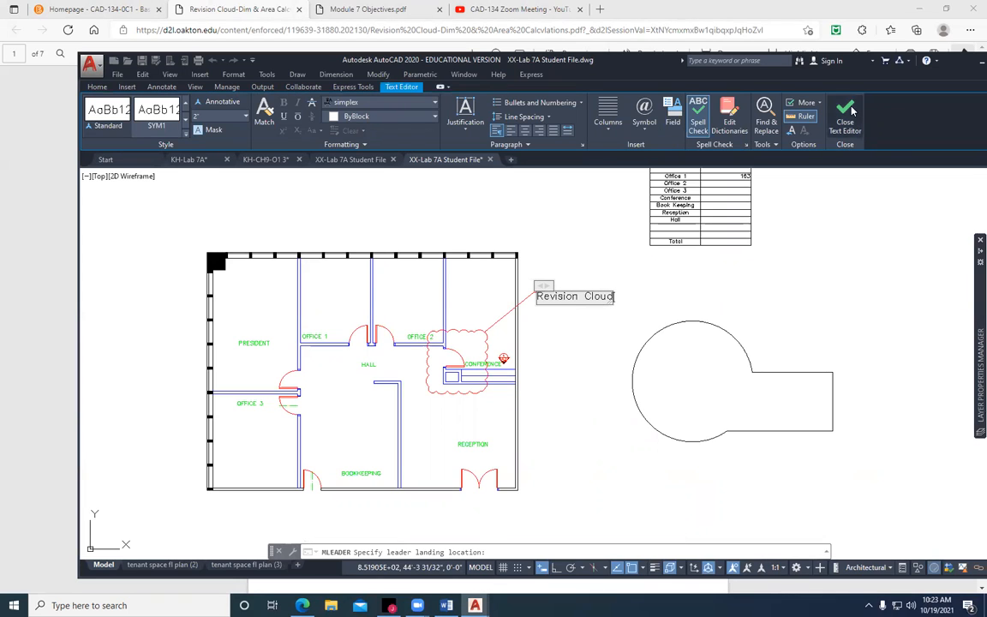
click(845, 115)
Modify the Standard multileader style to use a specified scale of 16
scroll(514, 316, up, 8)
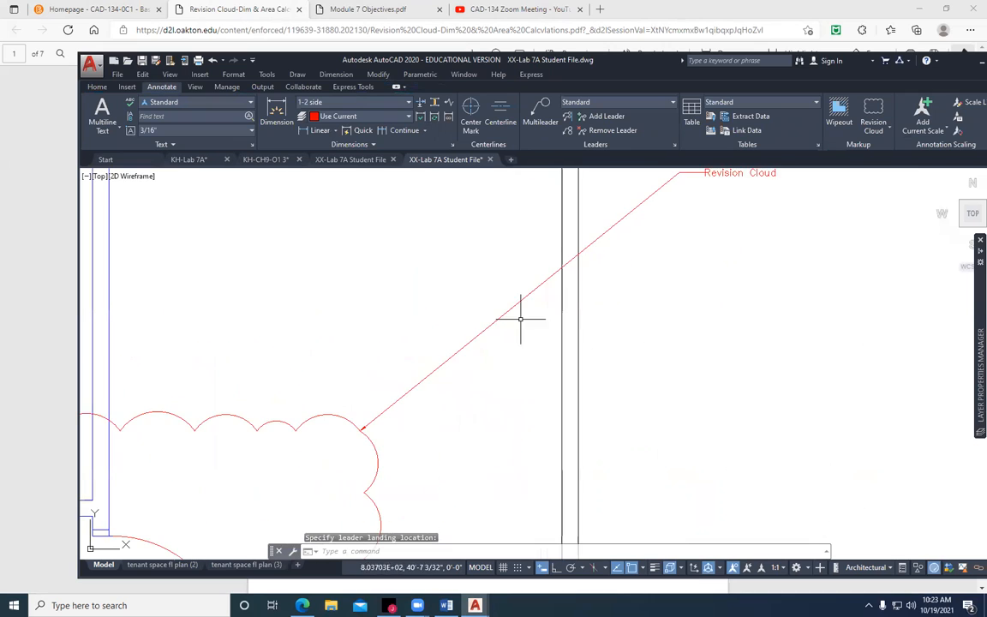
mouse_move(665, 231)
middle_down()
mouse_move(572, 298)
mouse_move(540, 306)
middle_up()
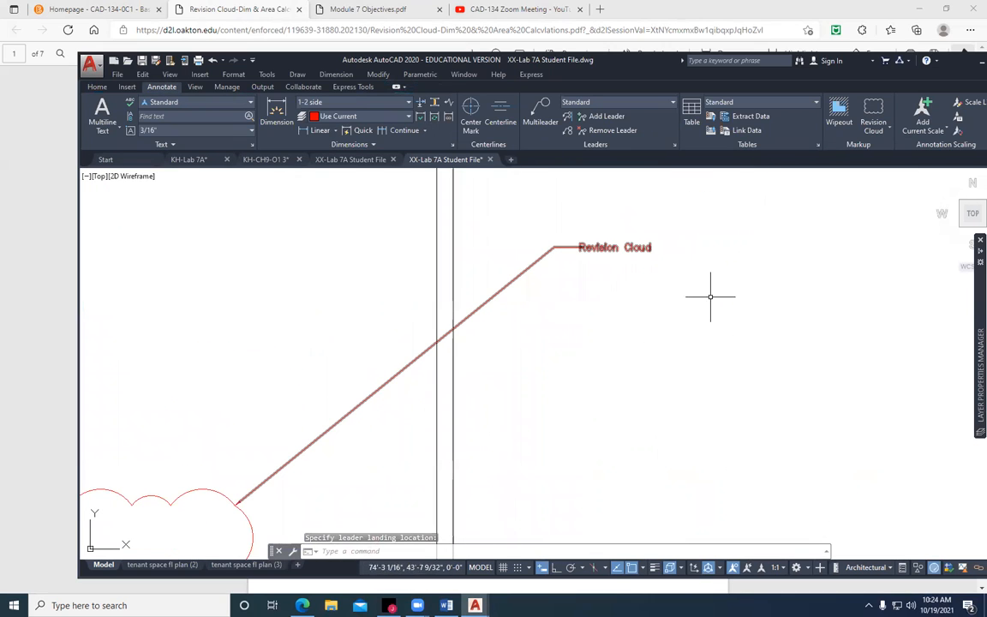
scroll(420, 372, down, 2)
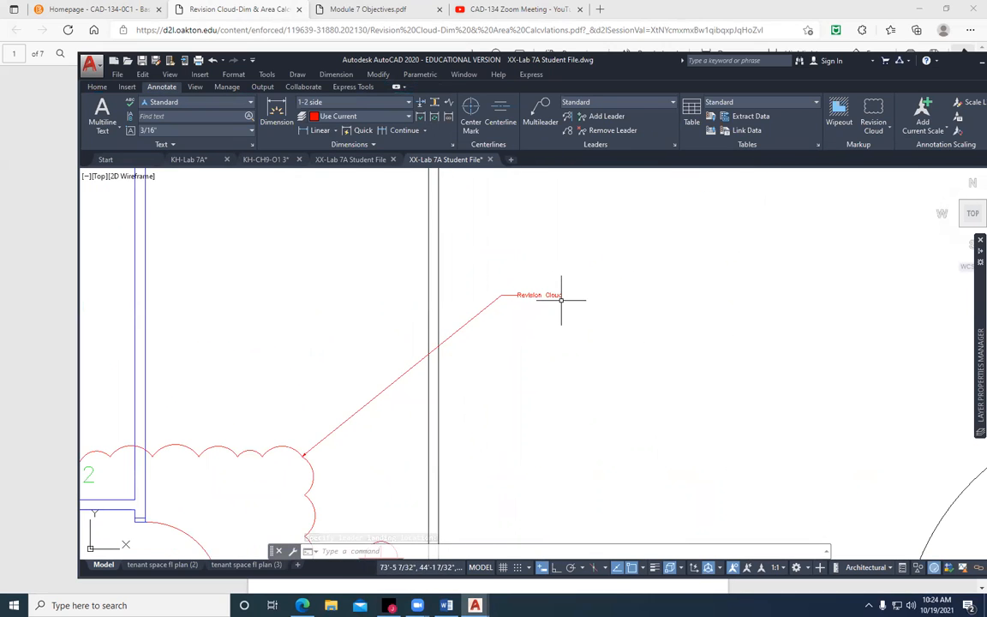
click(674, 145)
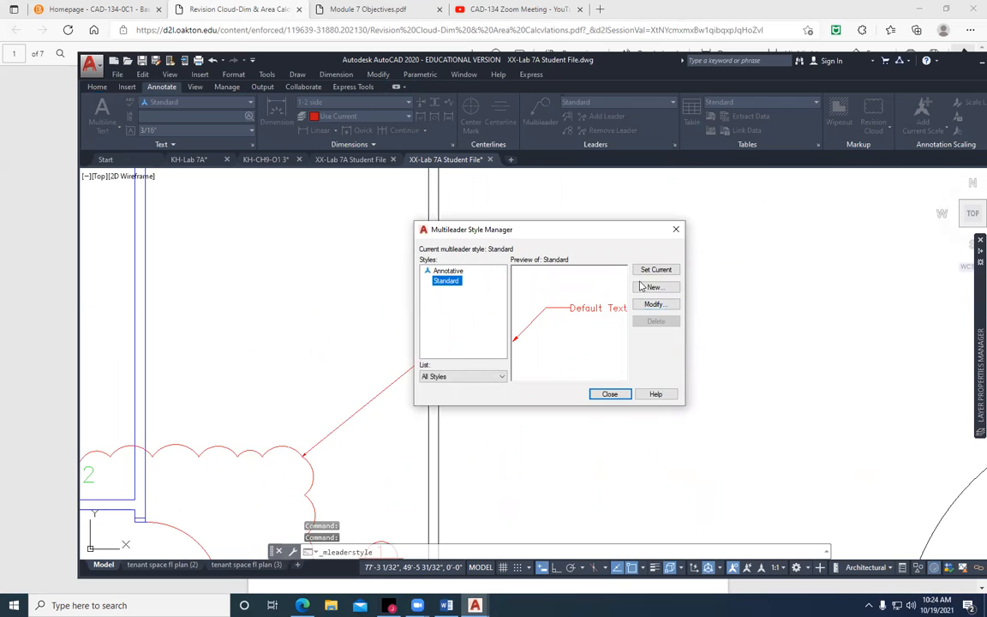
click(655, 304)
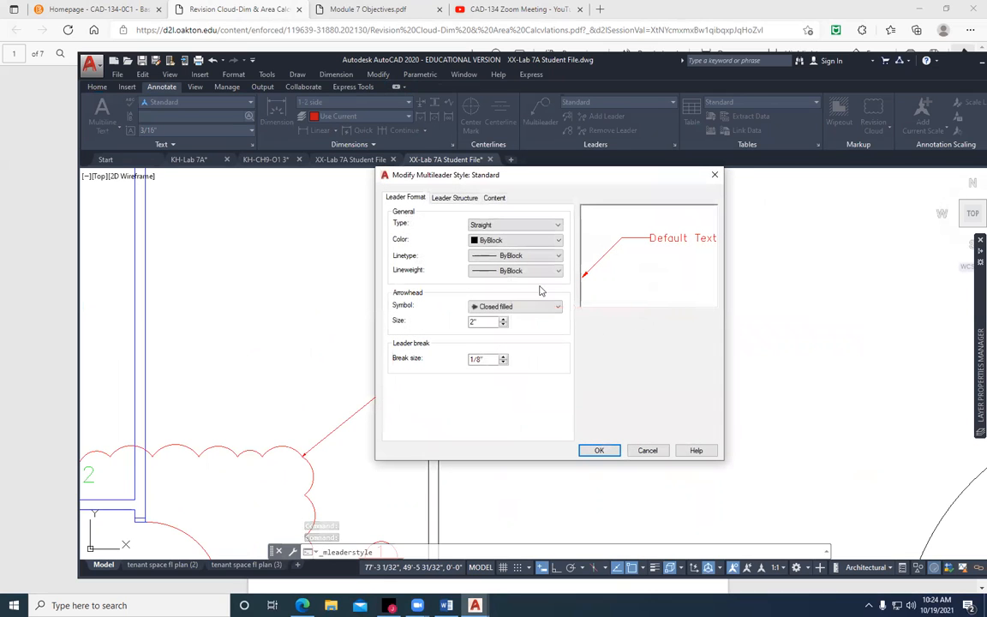
click(453, 198)
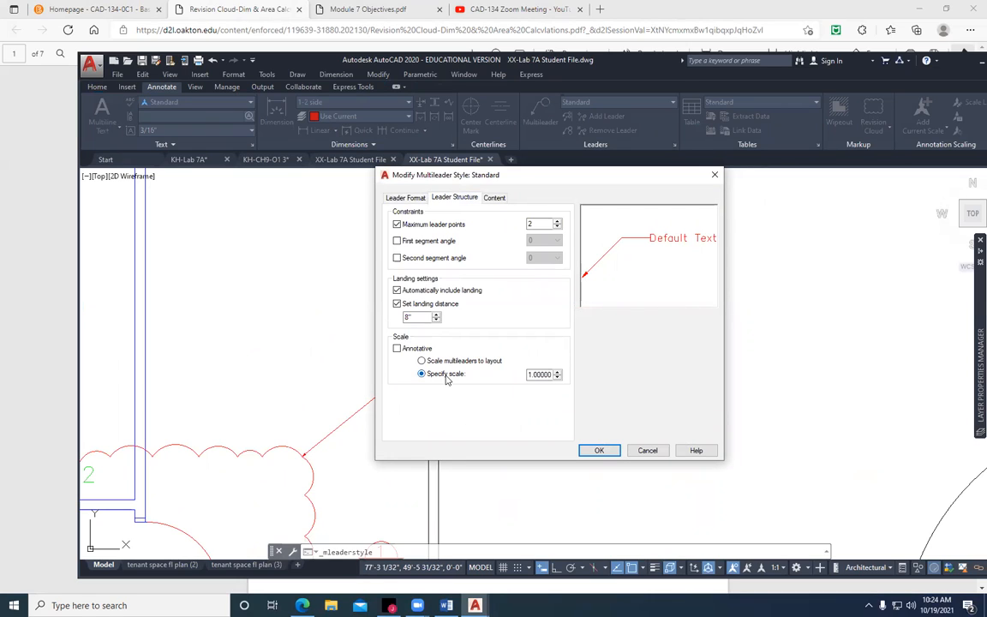
double_click(549, 374)
text(16)
click(597, 449)
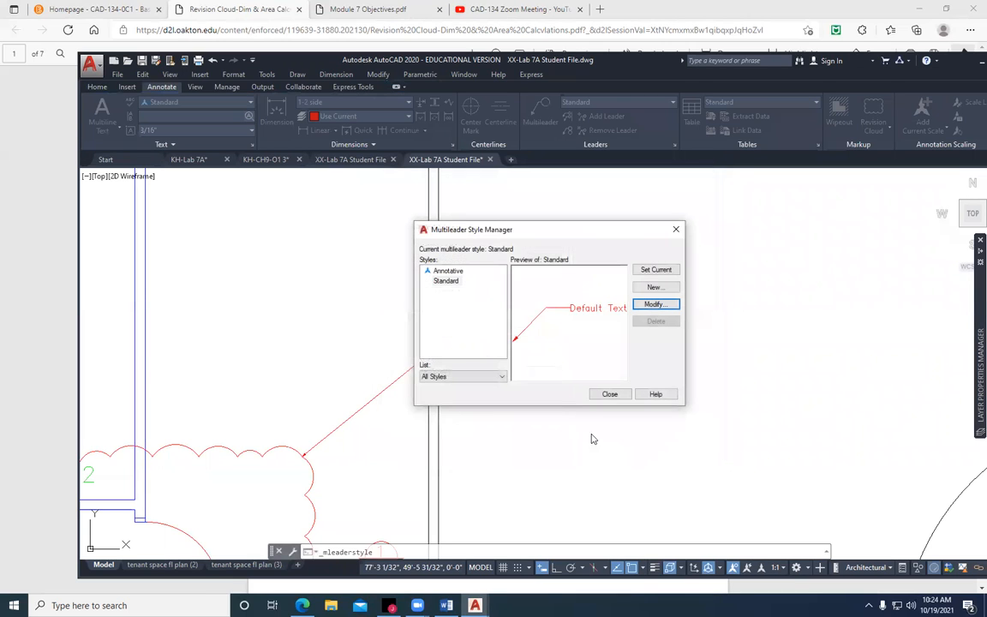
click(609, 394)
Reopen the Standard multileader style for modification and set its specified scale to 8
scroll(617, 408, down, 3)
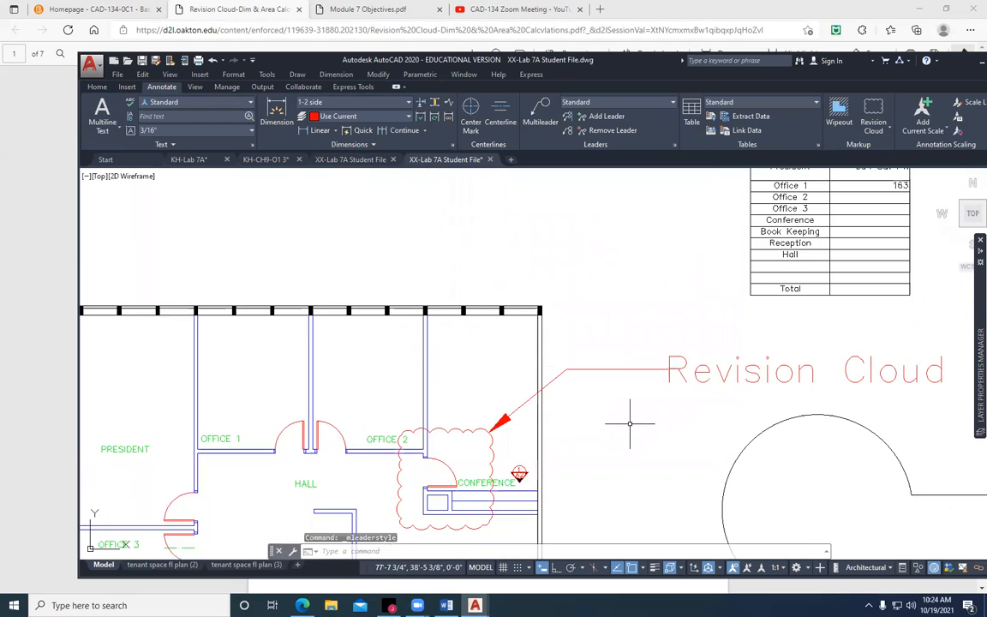
scroll(630, 423, down, 3)
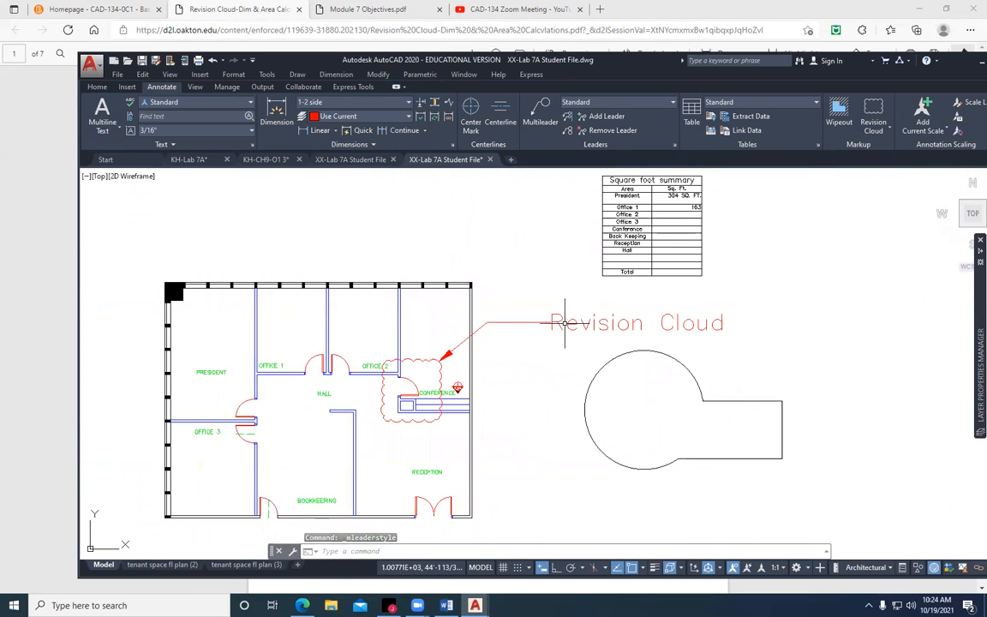
click(675, 144)
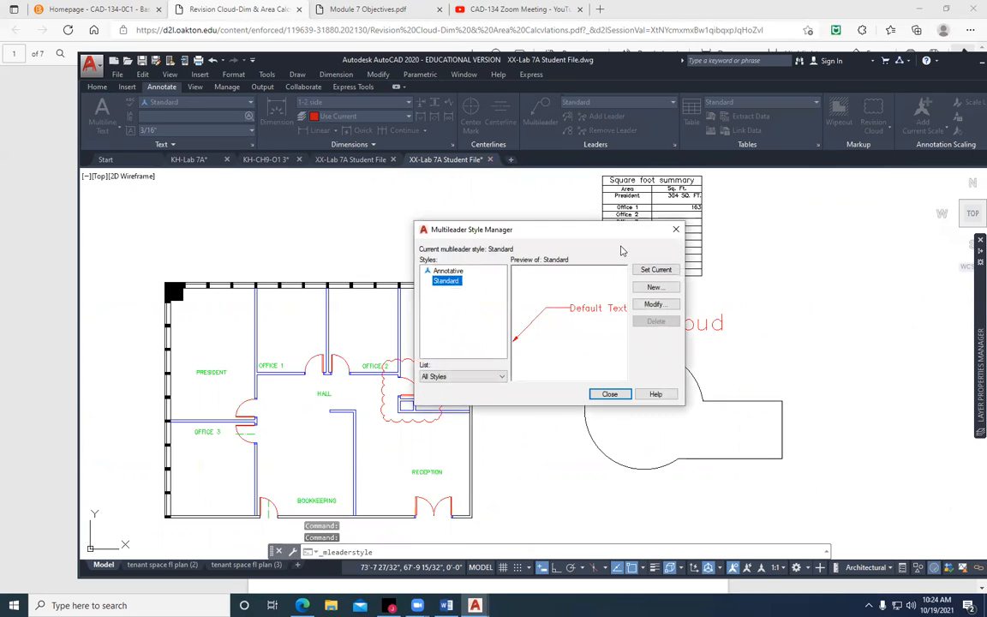
click(655, 304)
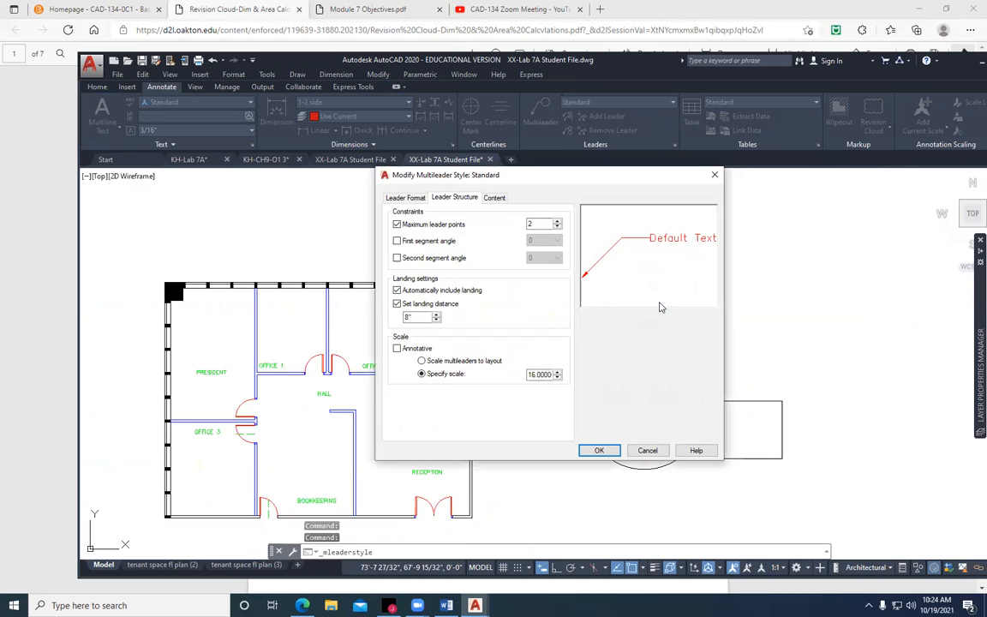
double_click(553, 375)
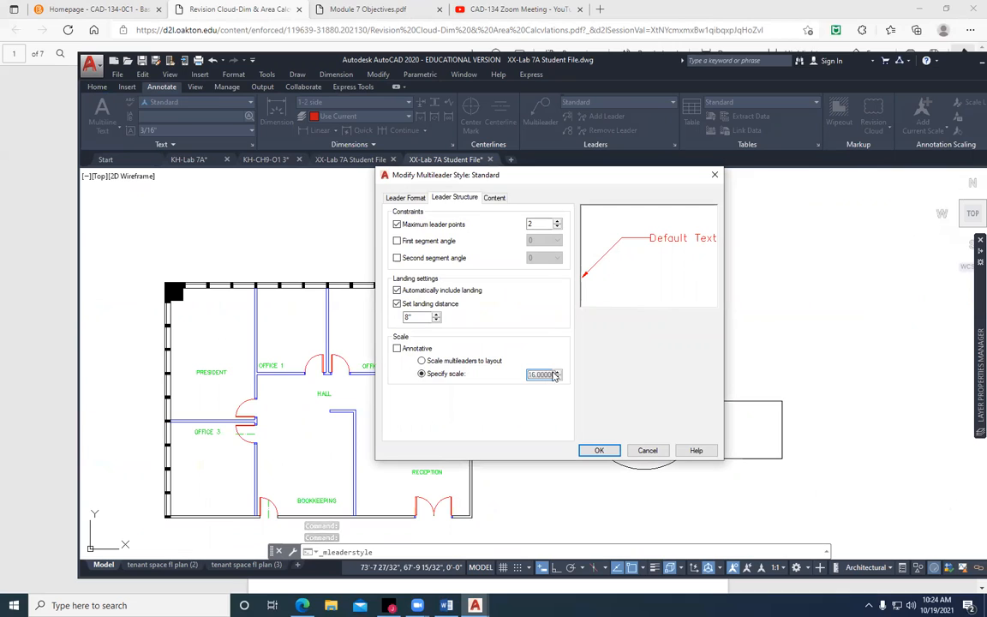
drag(530, 375, 568, 375)
text(8)
key(Return)
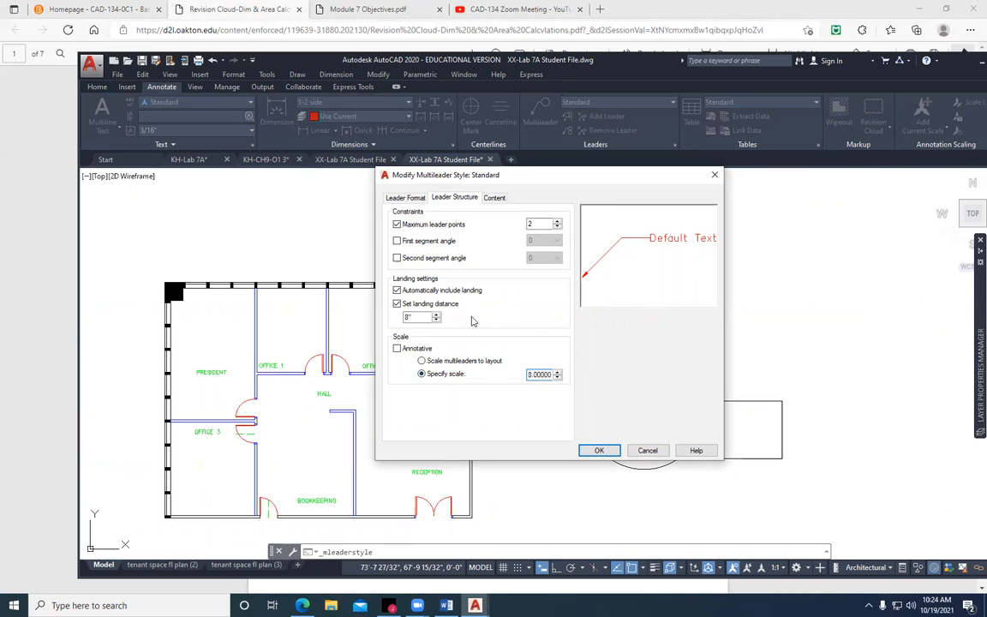
Change the Standard multileader style's leader type to Spline, accept the style changes and inspect the revision cloud's leader
click(416, 199)
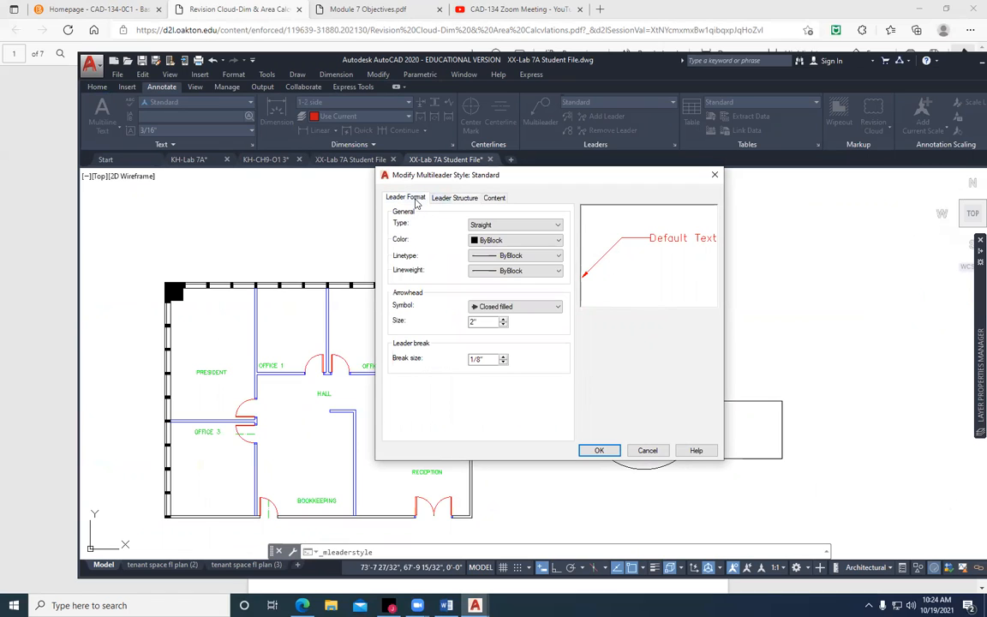
click(514, 224)
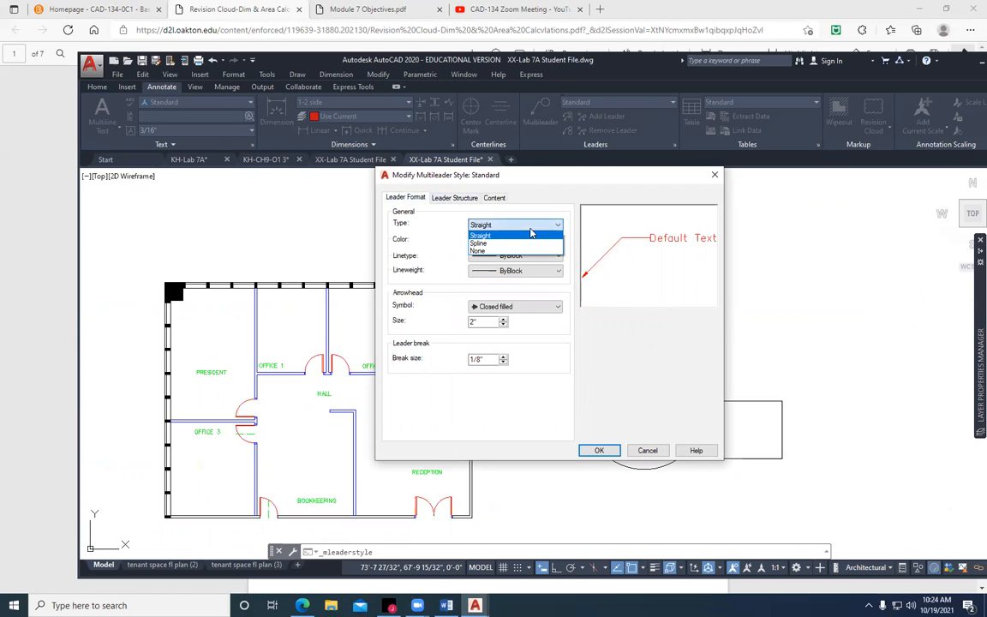
click(518, 248)
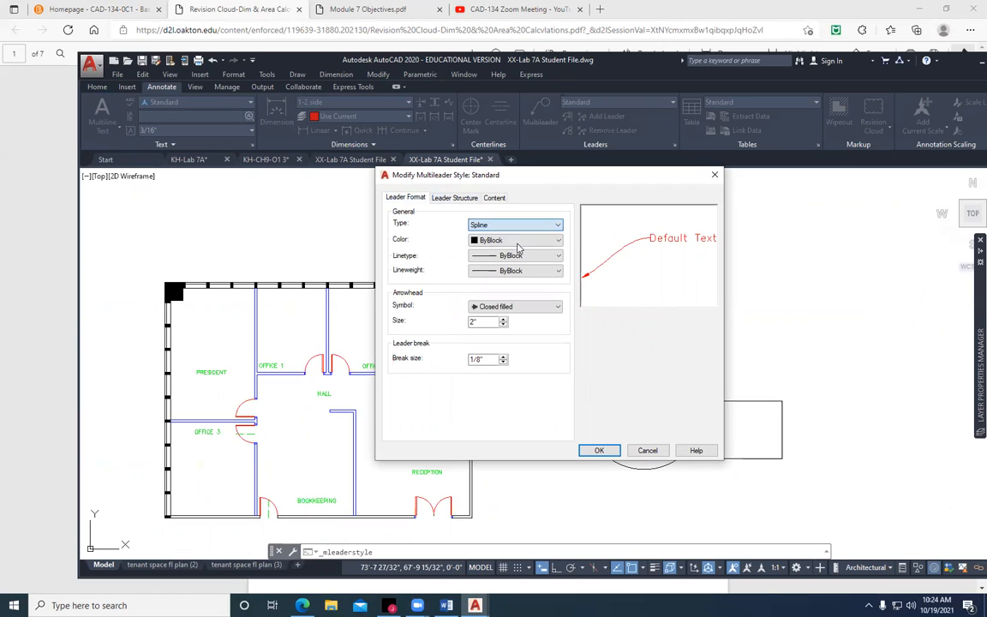
click(601, 451)
click(609, 393)
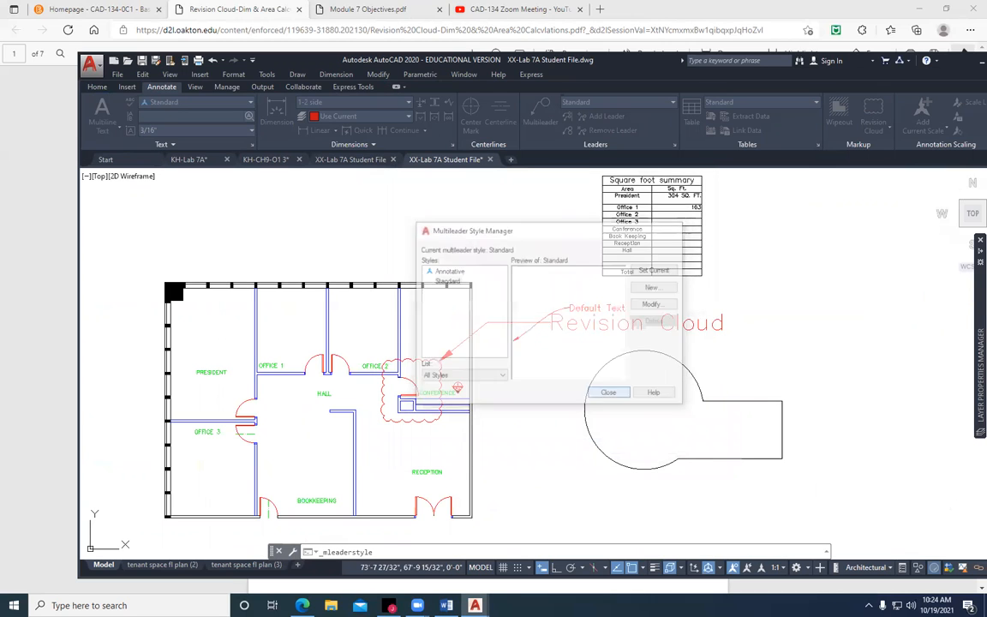
scroll(406, 426, up, 2)
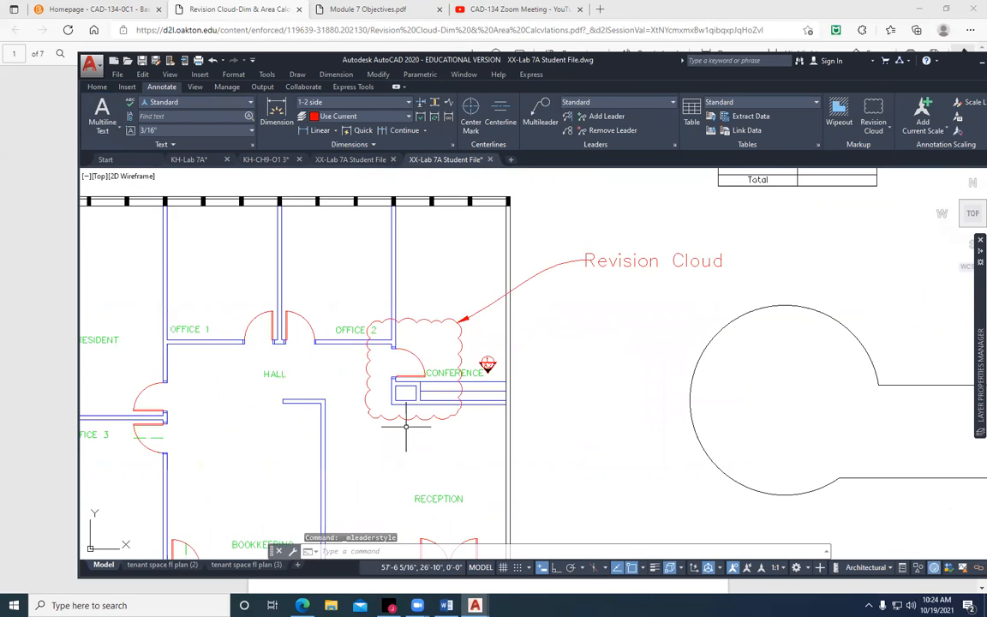
middle_drag(403, 360, 536, 335)
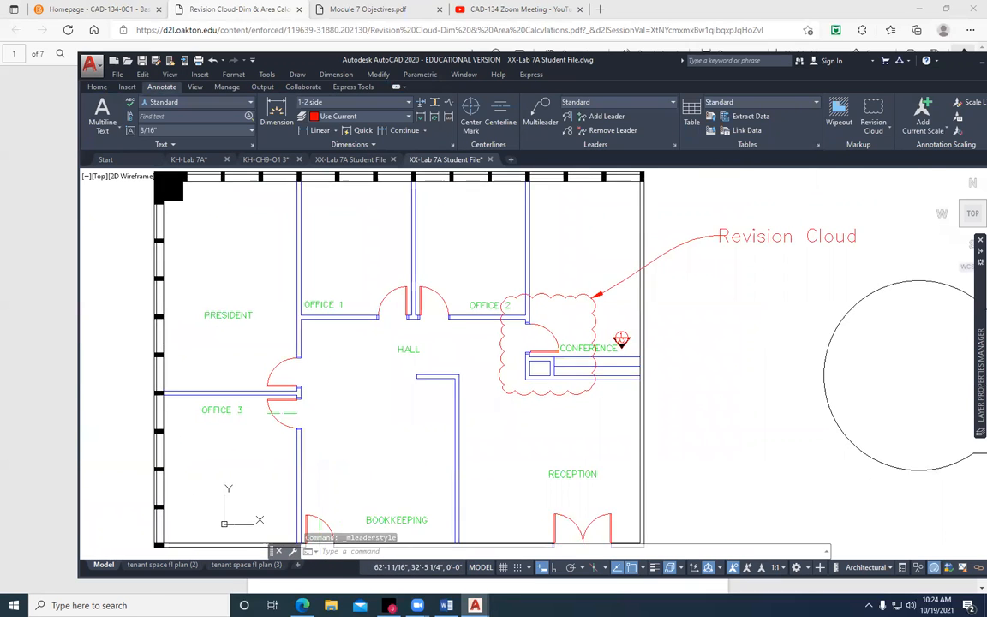
scroll(585, 349, up, 2)
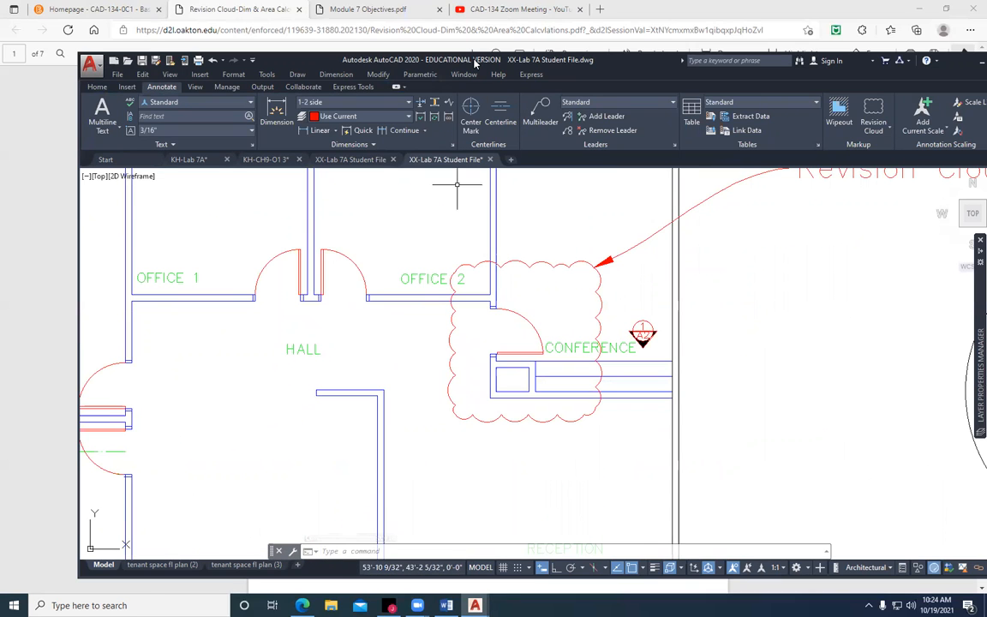
Switch to the browser's course homepage, open Module 7 Interior Design & Space Planning and download the chapter PDF for viewing
click(589, 23)
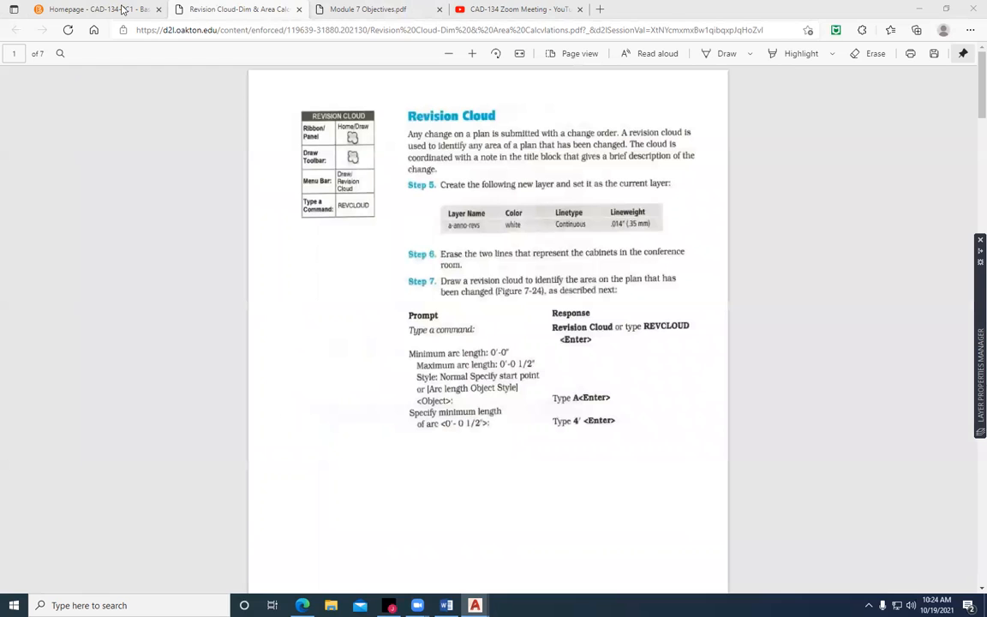
click(101, 11)
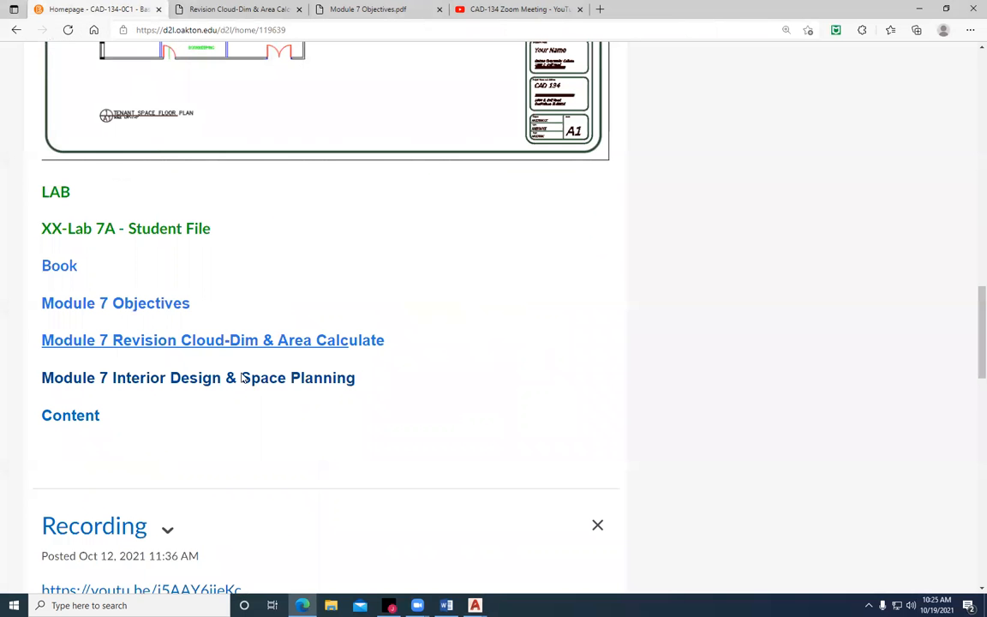
click(213, 381)
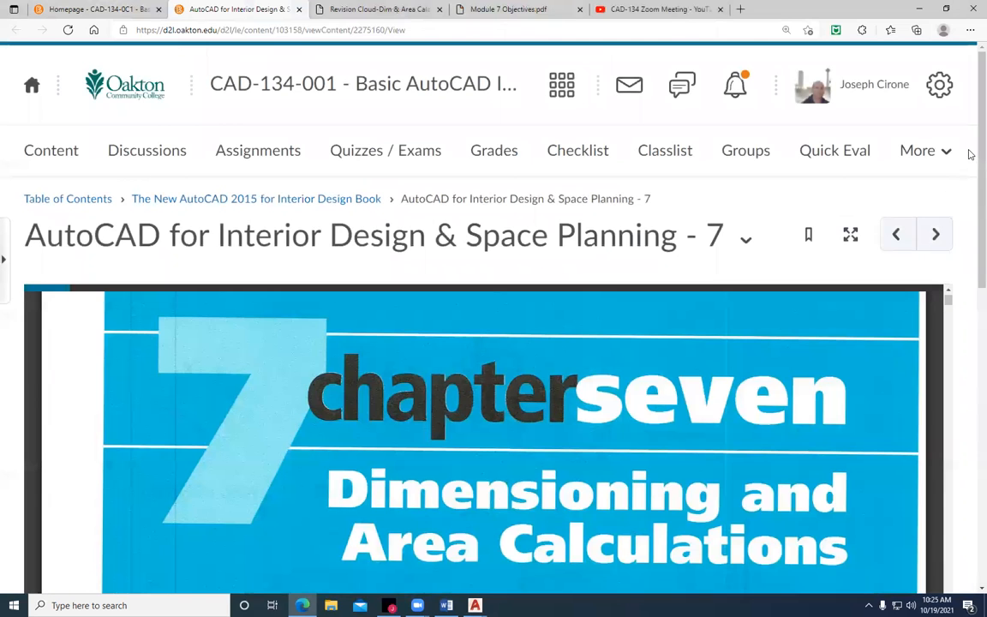
drag(981, 154, 981, 390)
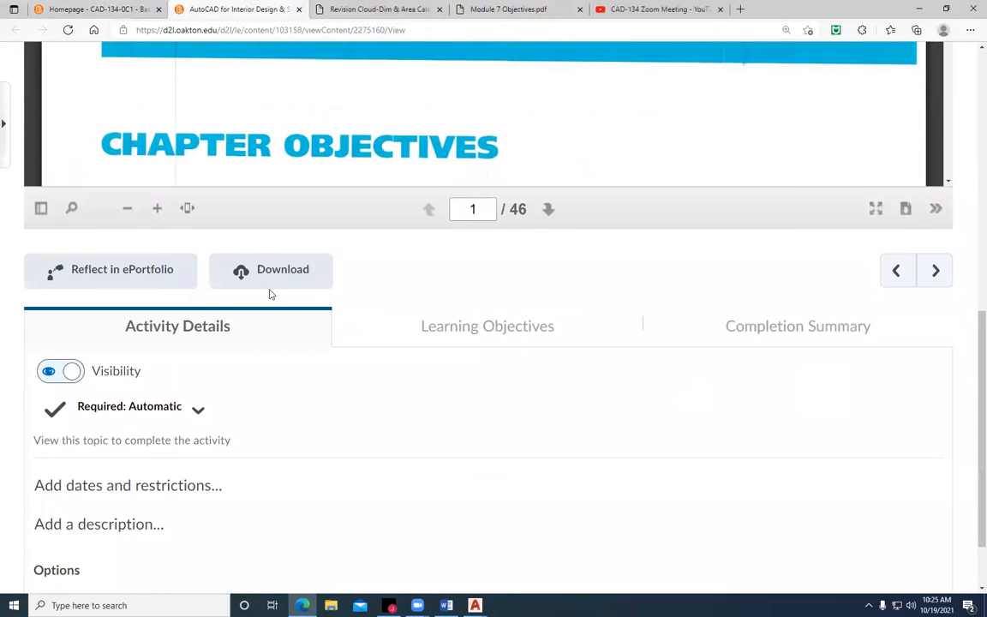
click(291, 276)
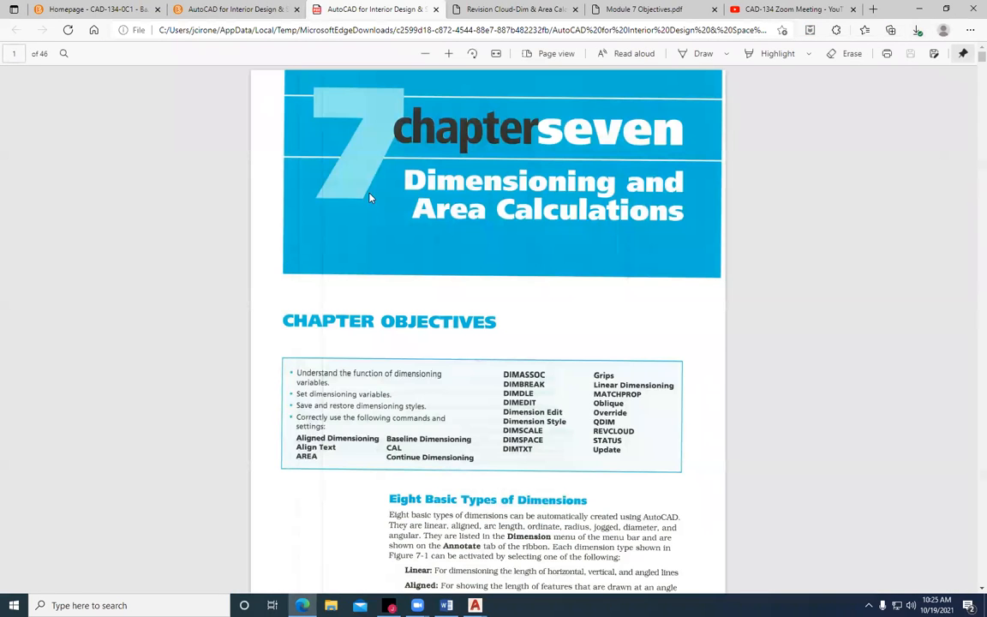
Enlarge the chapter seven PDF and read through to the dimensioned tenant space floor plan on page 5
click(447, 54)
click(448, 54)
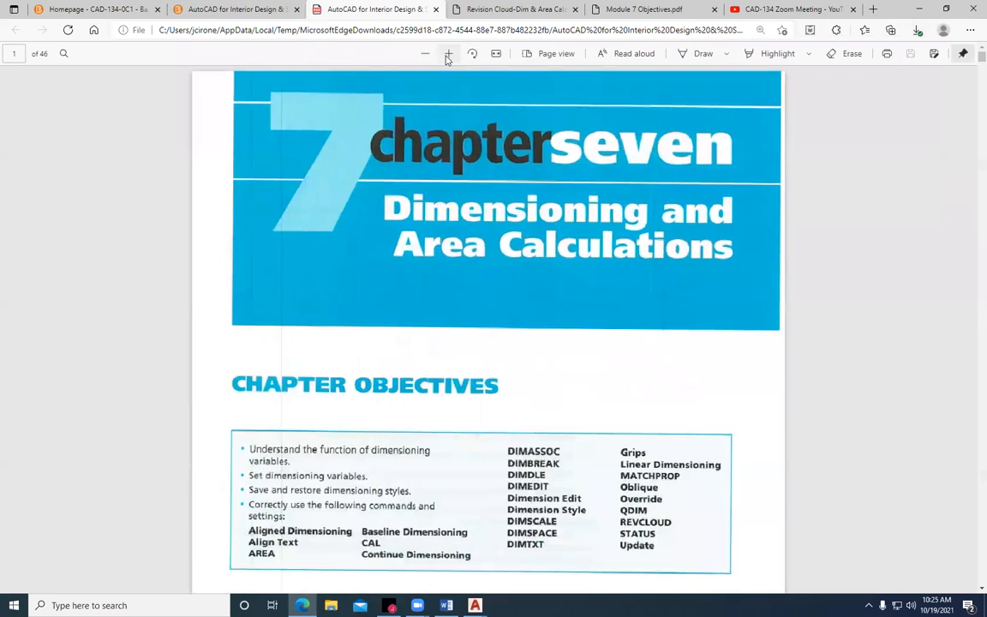
click(448, 54)
scroll(394, 249, down, 3)
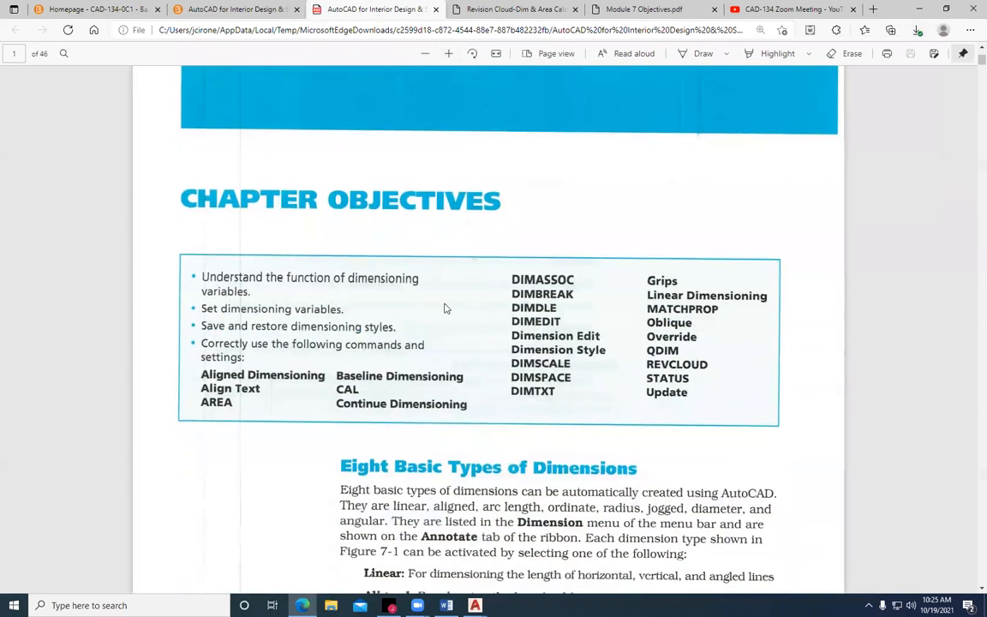
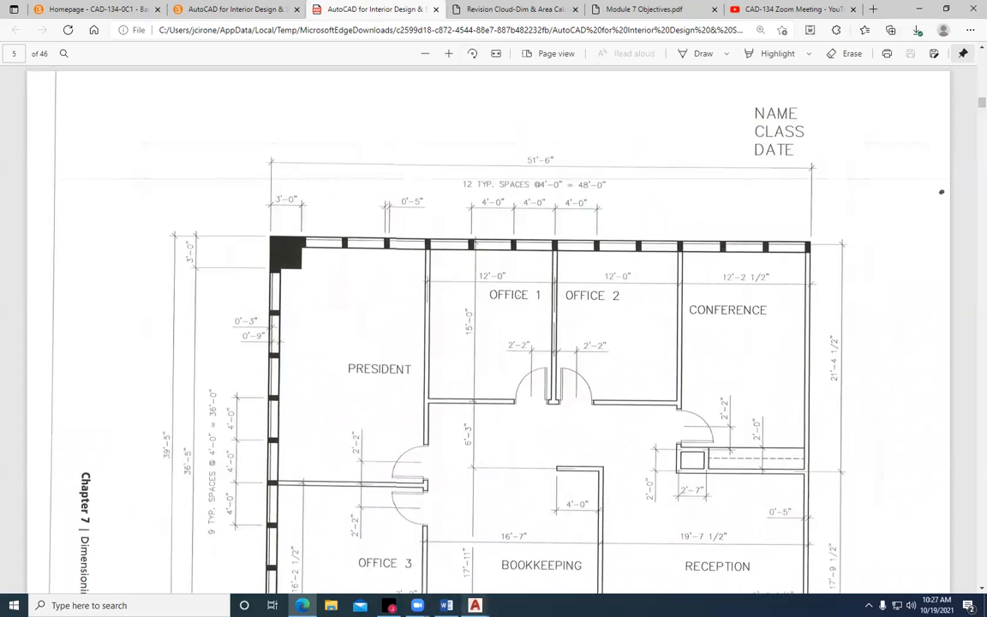
Return to AutoCAD and draw a second rectangular revision cloud around the OFFICE 1 label, crossing the adjoining President office wall
click(475, 606)
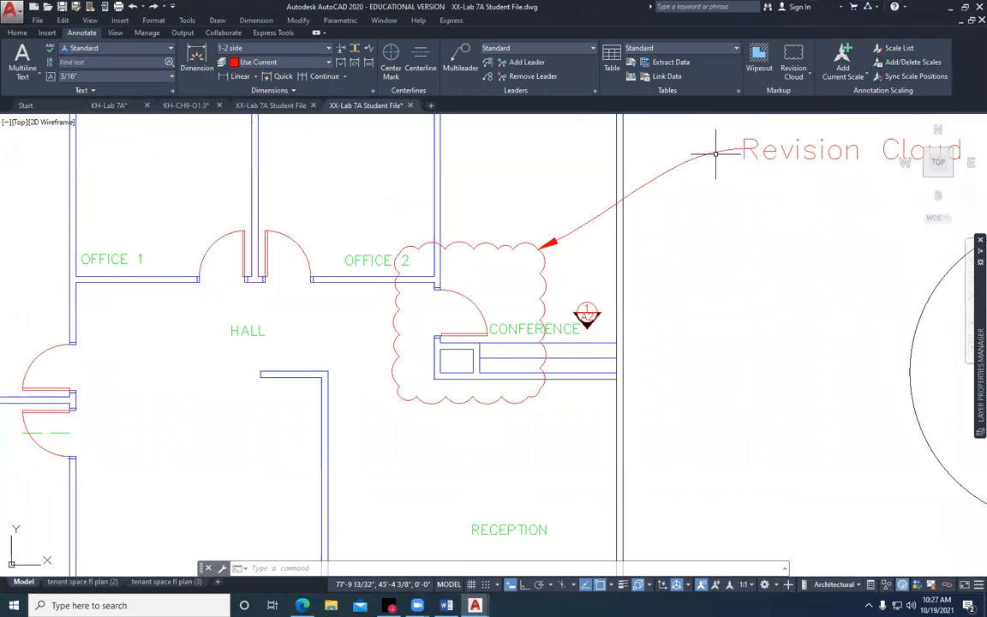
middle_drag(286, 282, 602, 459)
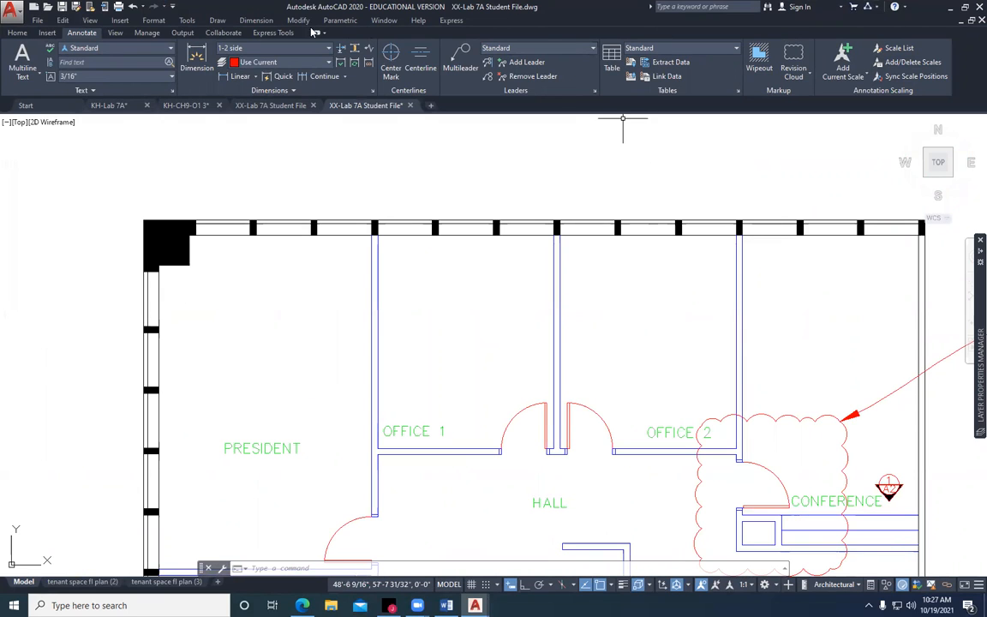
click(17, 33)
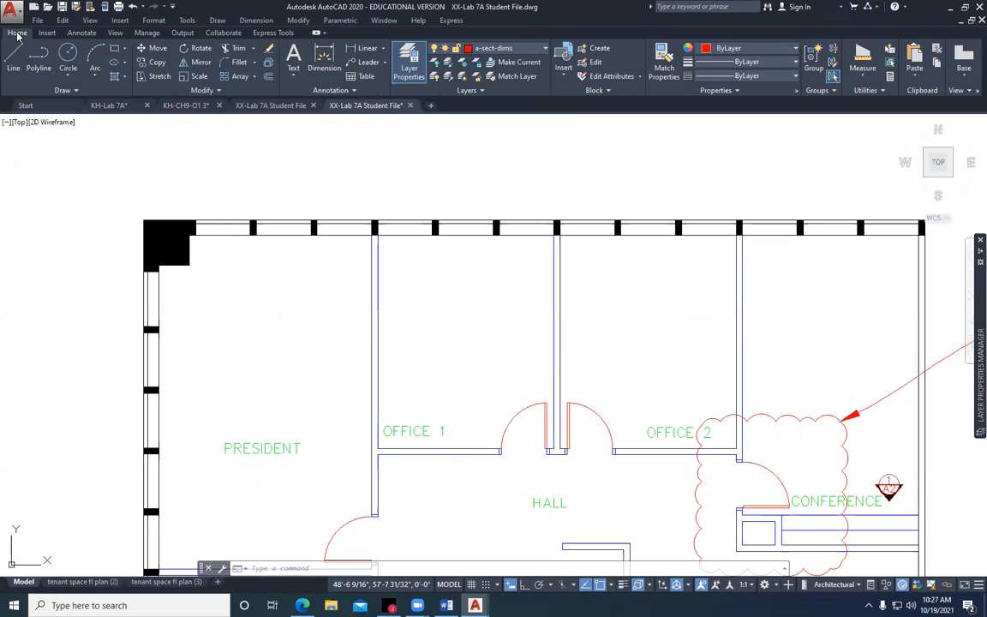
click(76, 91)
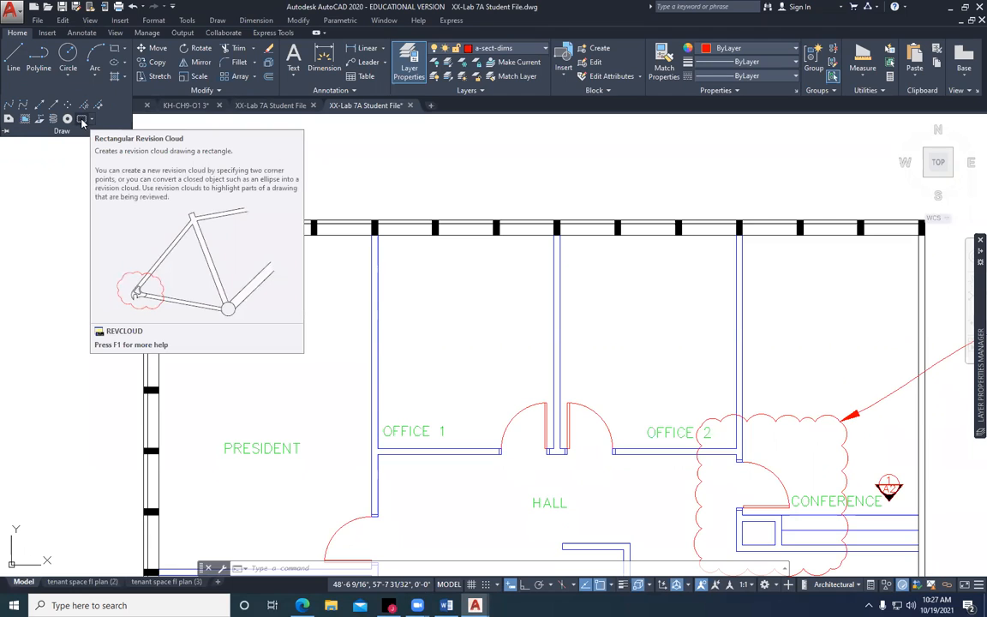
click(82, 121)
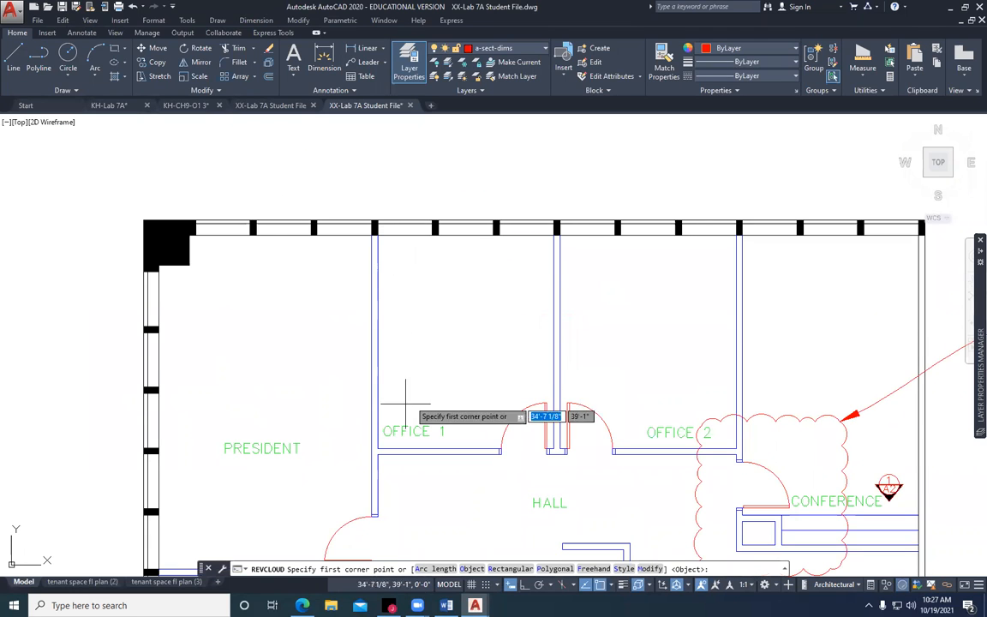
click(358, 409)
click(467, 472)
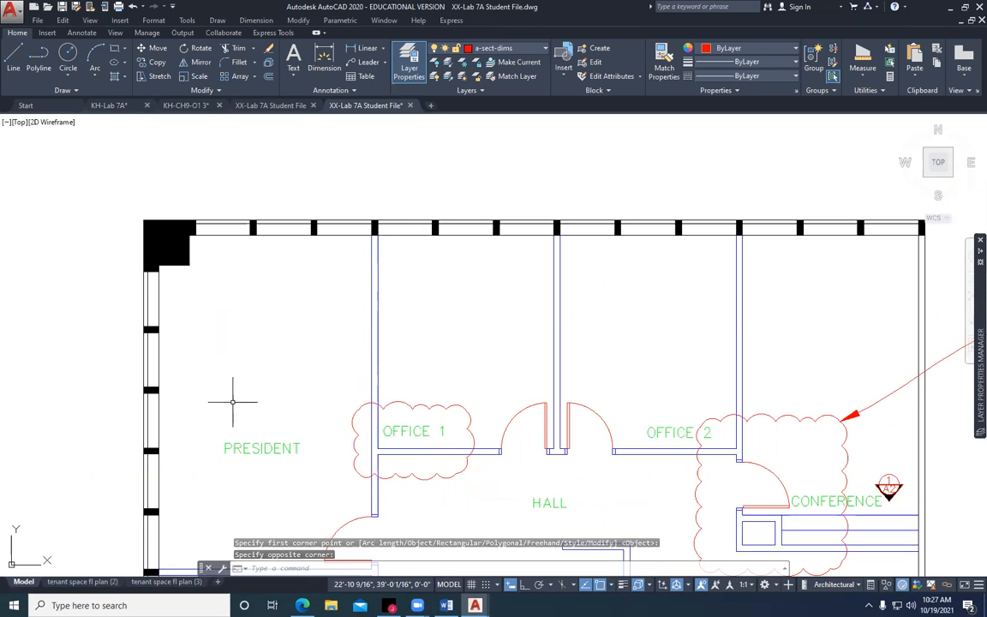
scroll(232, 401, down, 3)
scroll(249, 394, up, 1)
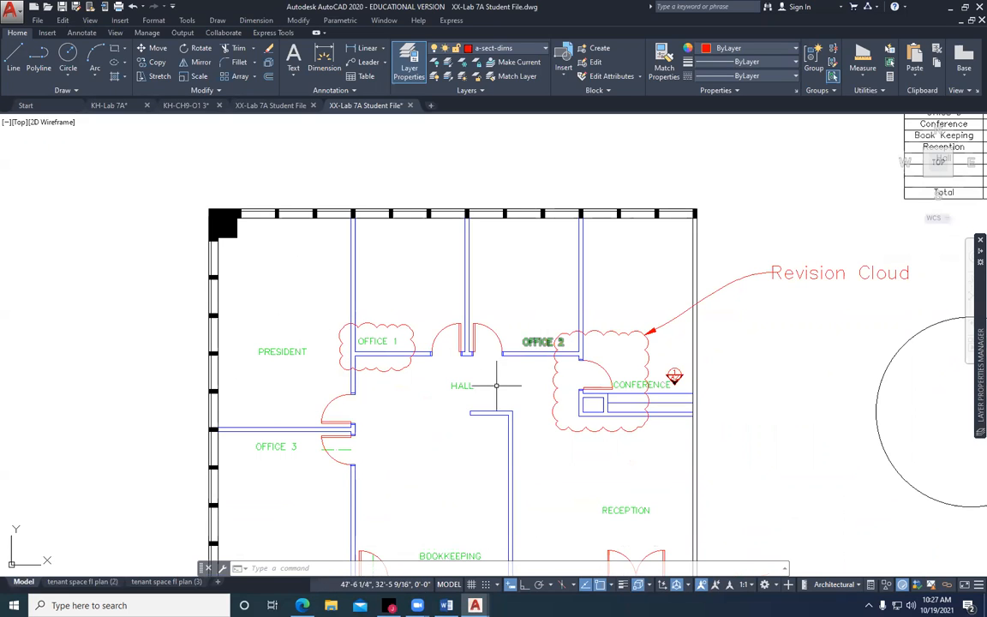
scroll(441, 383, down, 3)
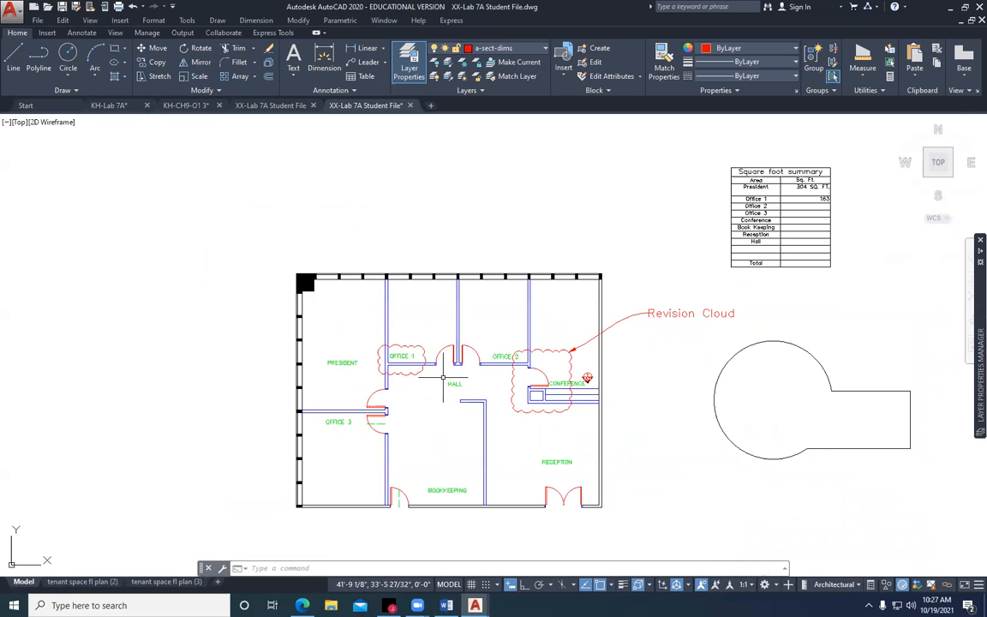
scroll(439, 347, up, 5)
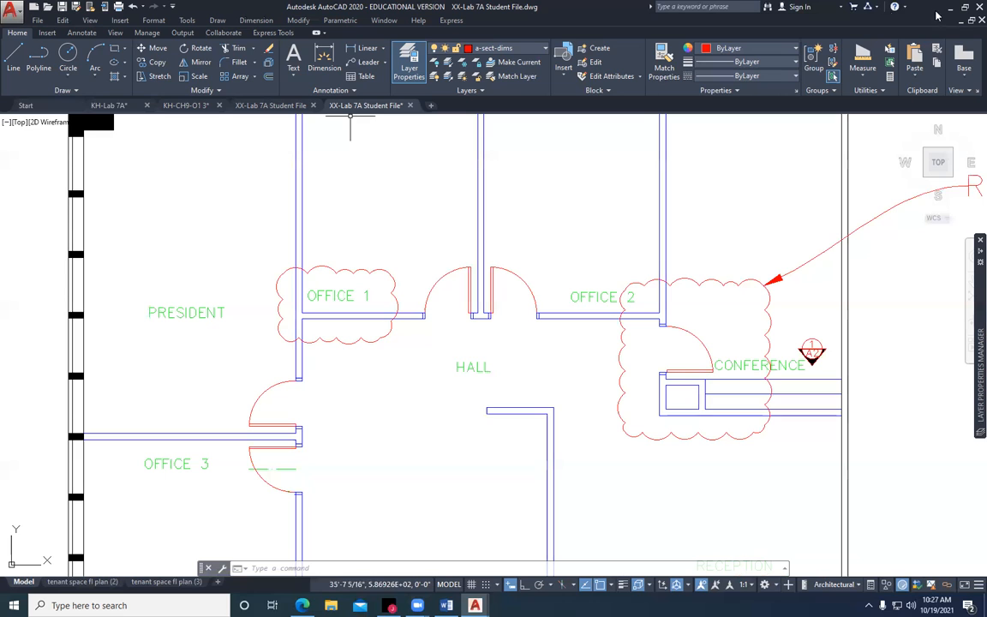
middle_drag(242, 209, 311, 351)
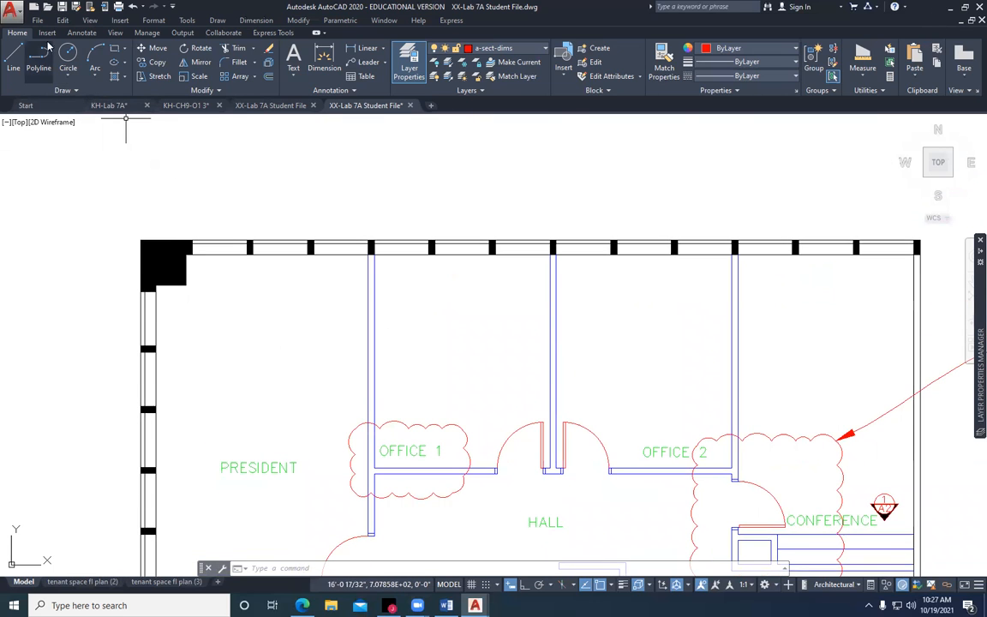
Activate the floor plan viewports on layouts tenant space fl plan (2) and tenant space fl plan (3) to check each viewport's scale
click(81, 33)
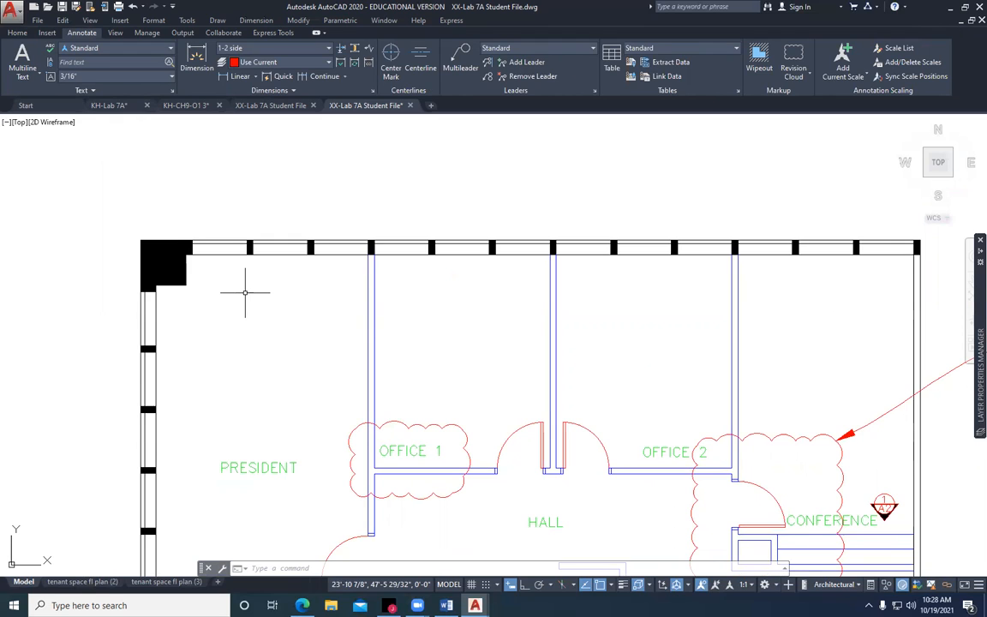
mouse_move(77, 583)
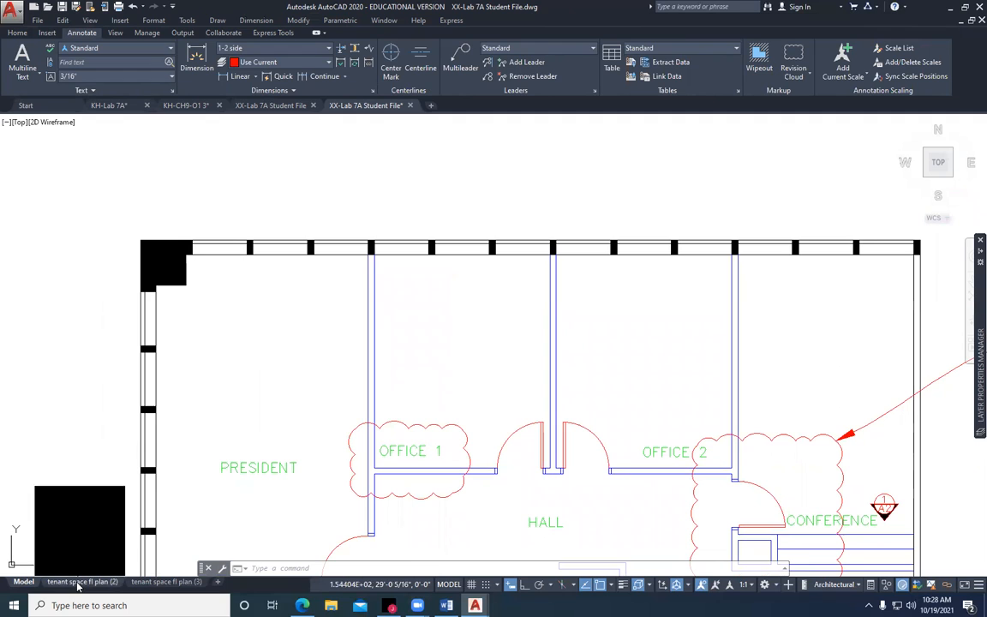
click(77, 583)
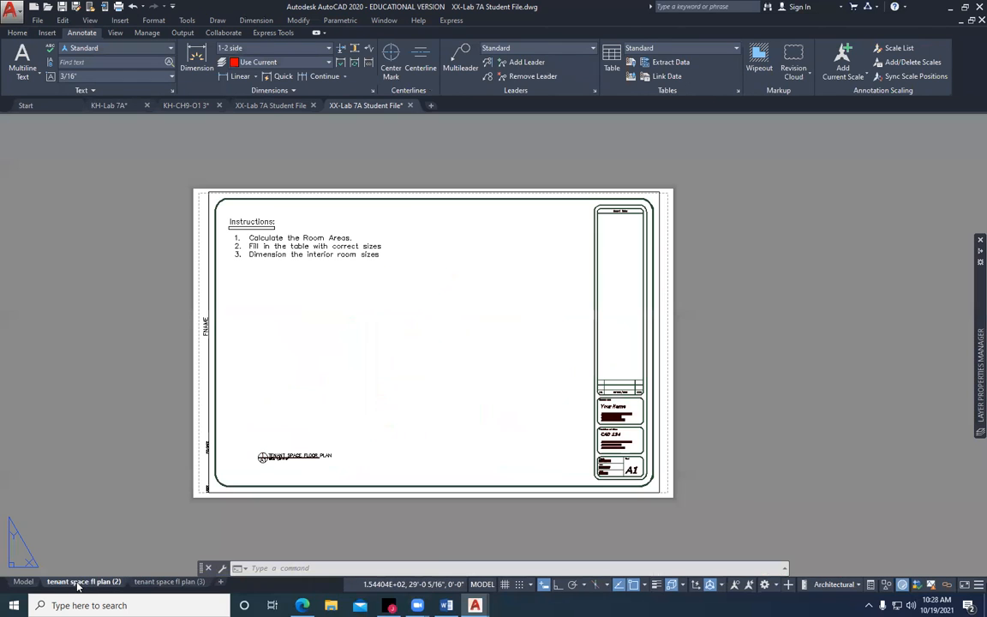
double_click(301, 271)
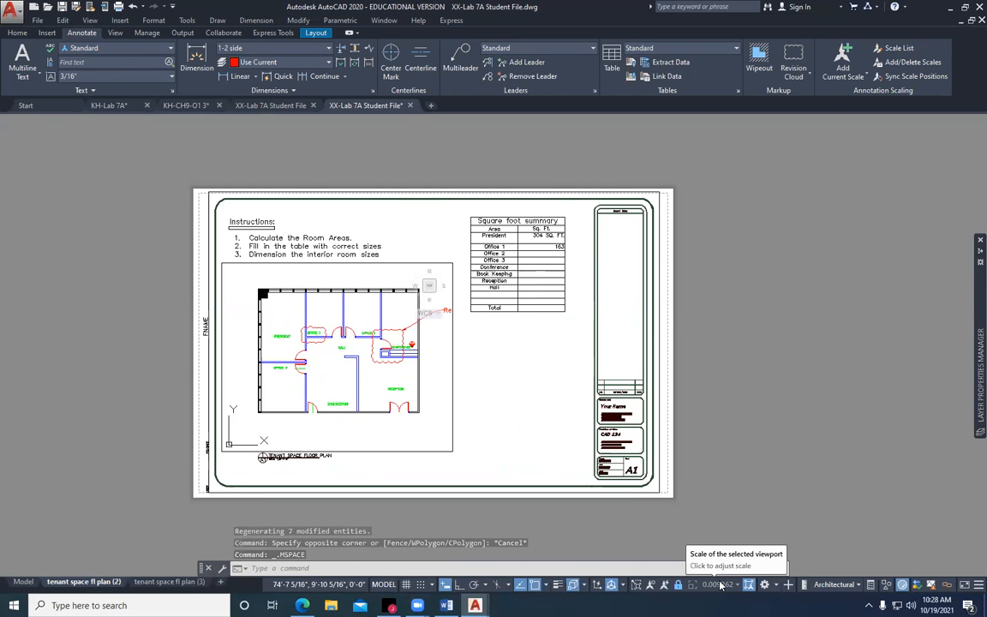
click(164, 583)
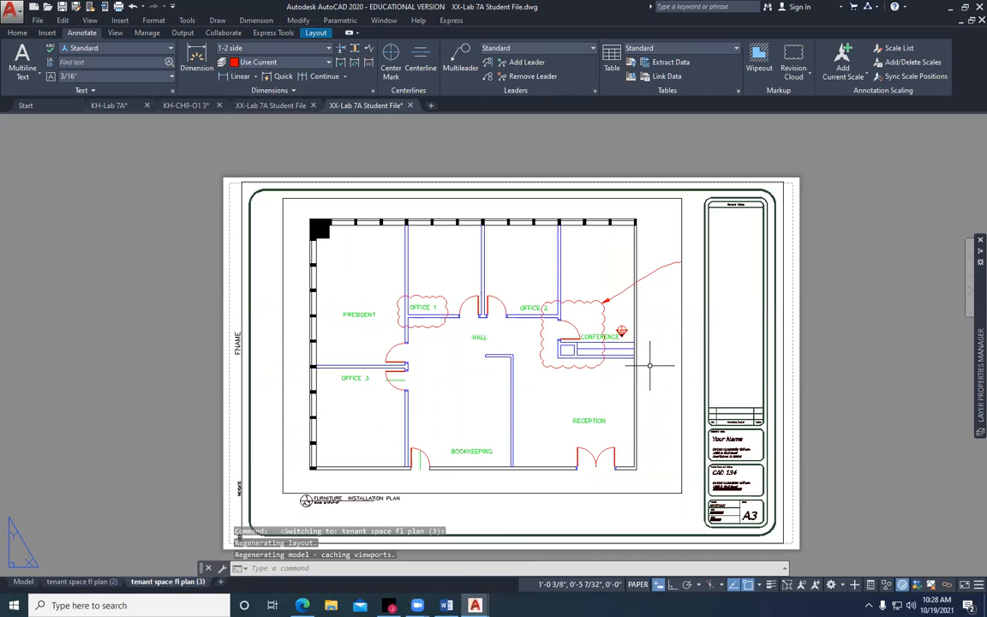
double_click(583, 325)
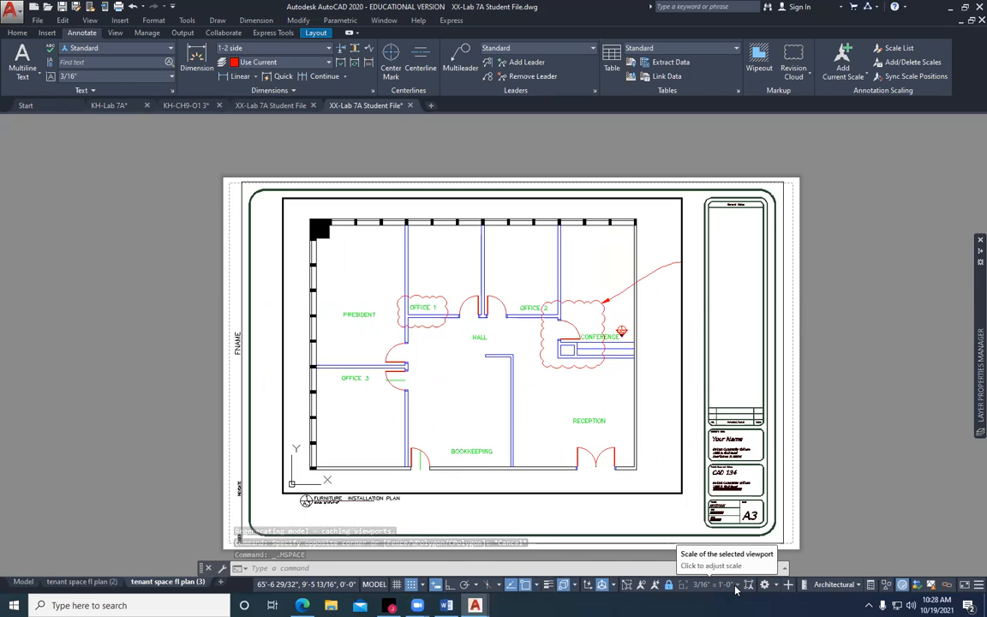
double_click(413, 404)
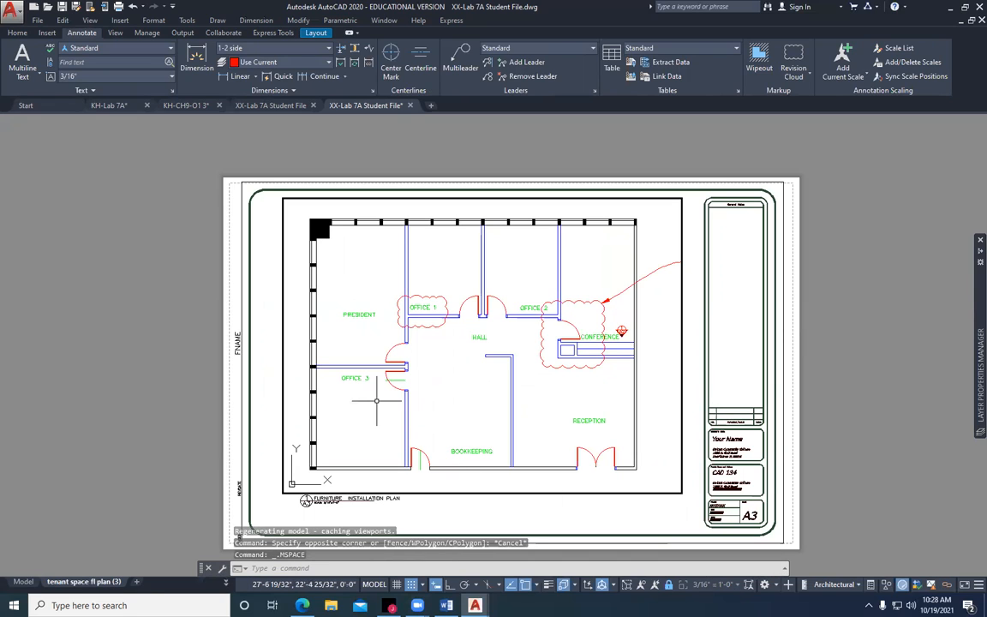
Create a new dimension style based on Standard for all dimensions, named with the owner's first name followed by "Dimension Style"
click(373, 90)
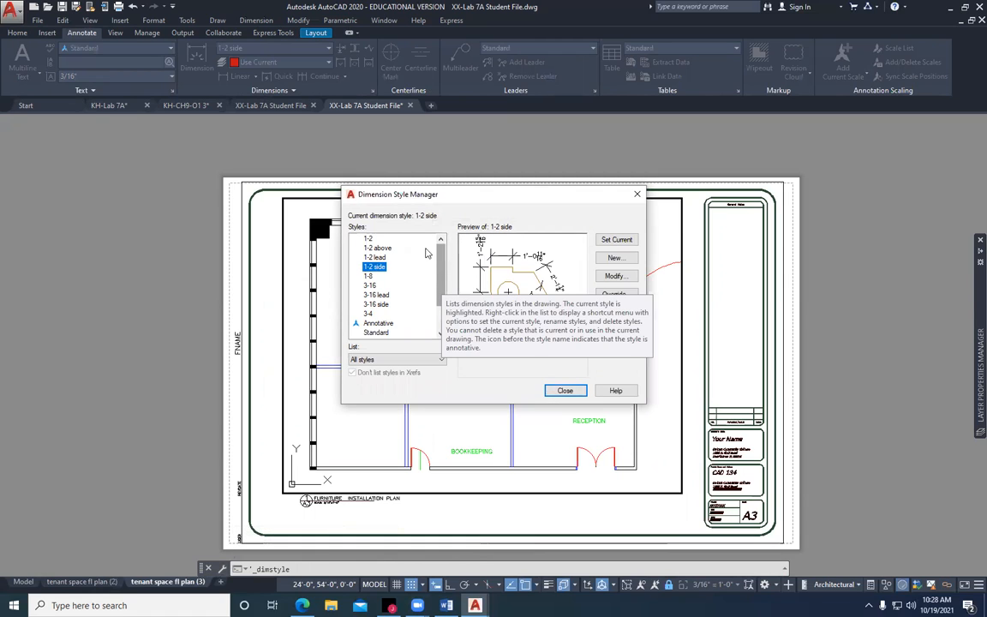
click(378, 333)
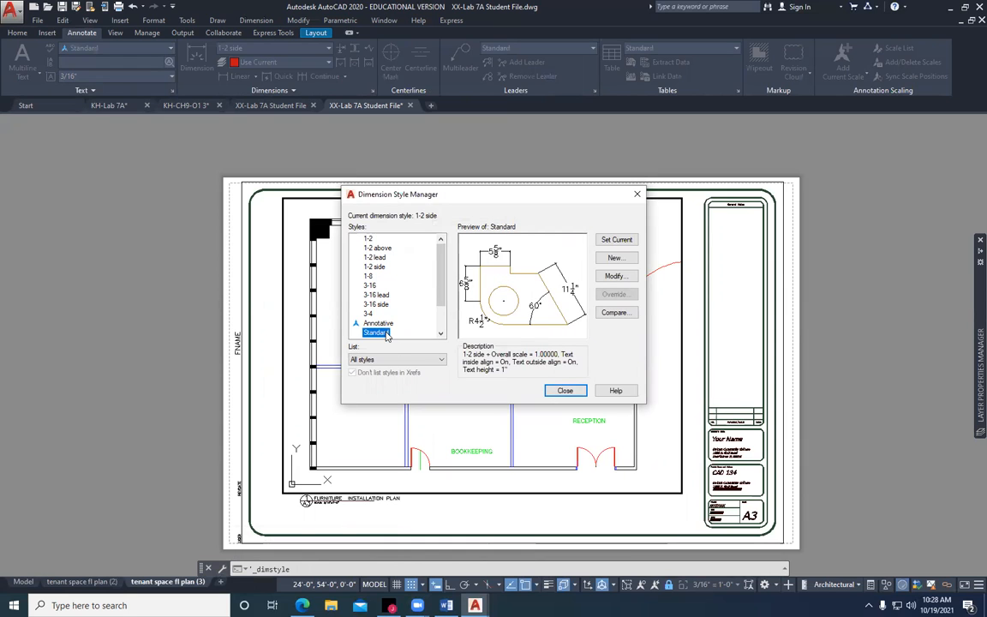
click(616, 259)
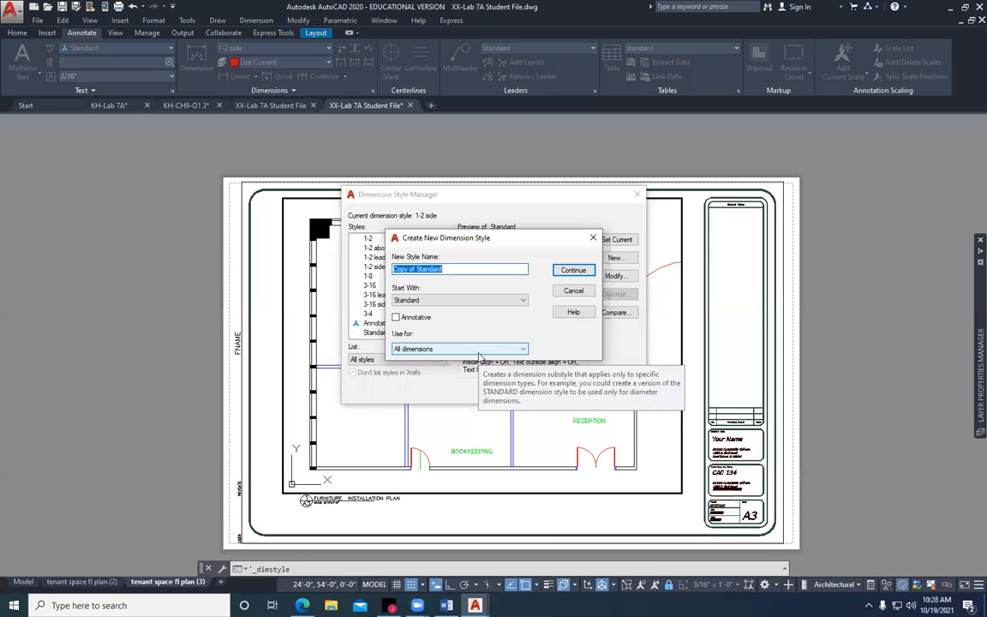
text(Joe's Dimension Style)
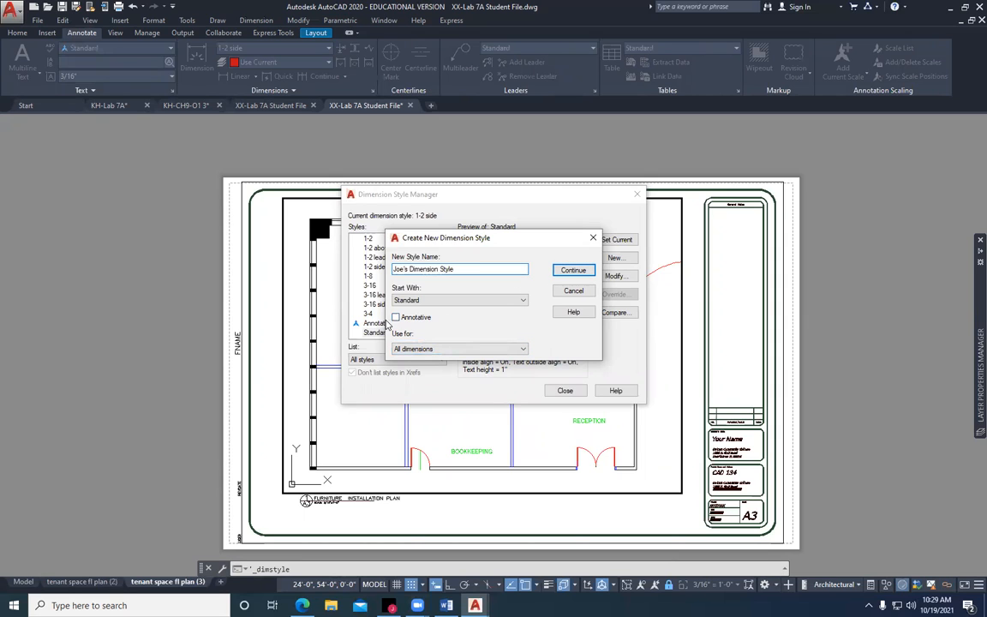
click(574, 271)
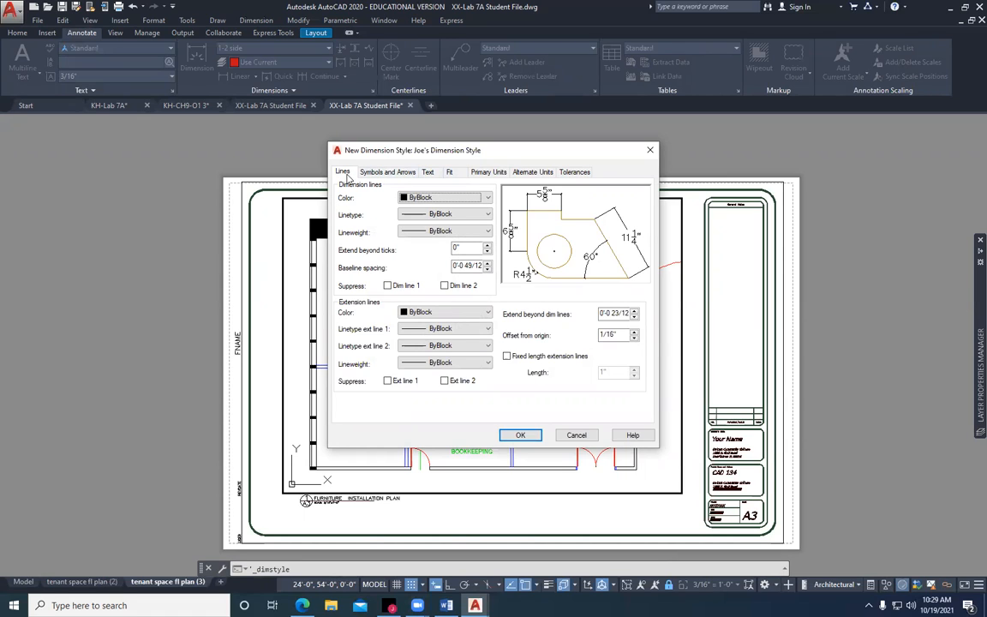
Review the new style's arrowhead settings and set its dimension text height to .125 (1/8")
click(390, 172)
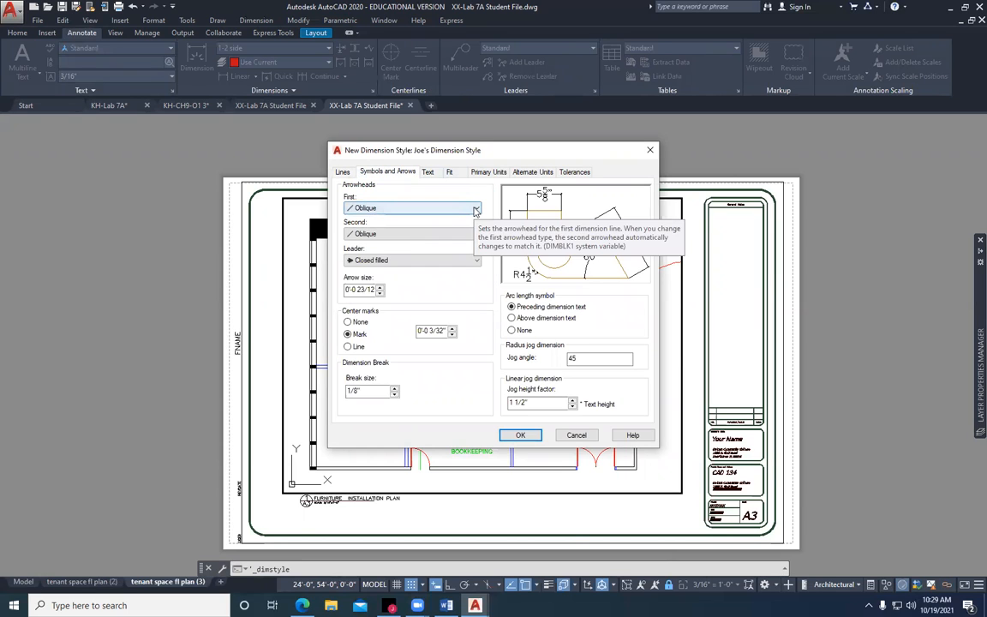
click(431, 175)
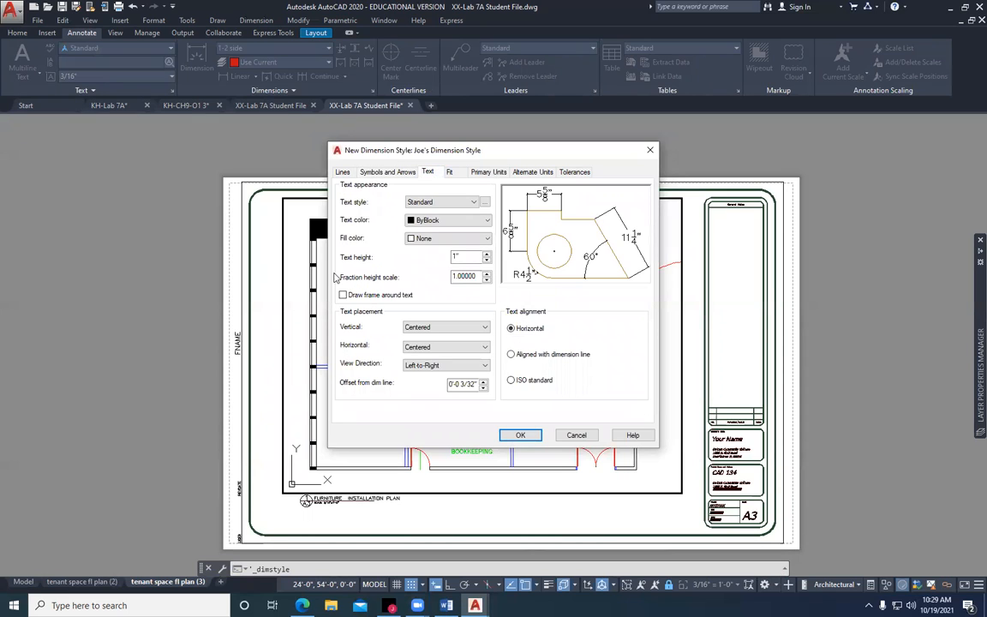
drag(467, 257, 434, 257)
key(BackSpace)
text(.125)
click(467, 276)
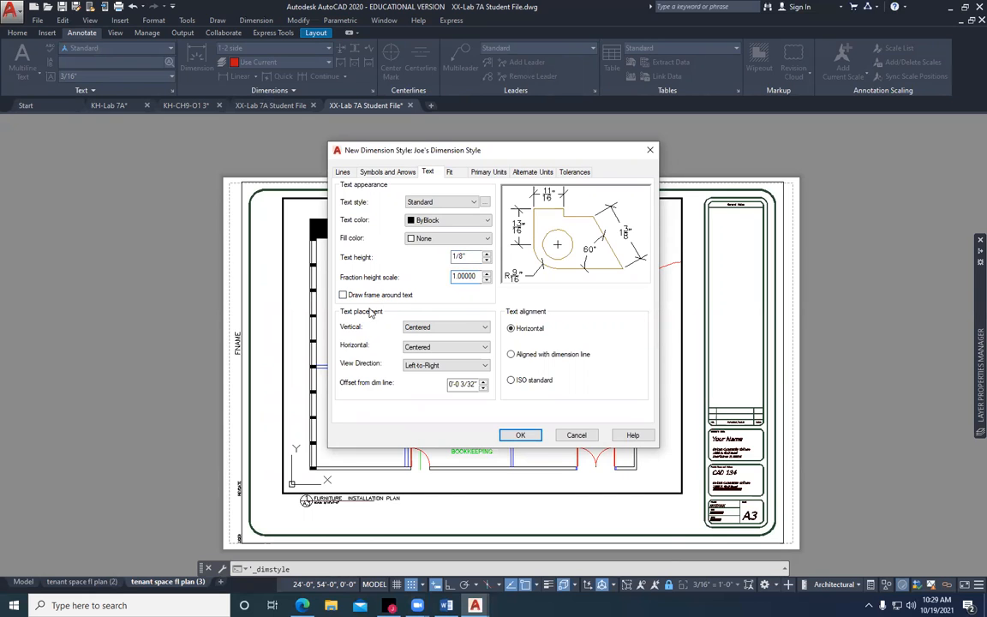
Set the new style to scale dimensions to layout, review its primary units and save the style
click(452, 172)
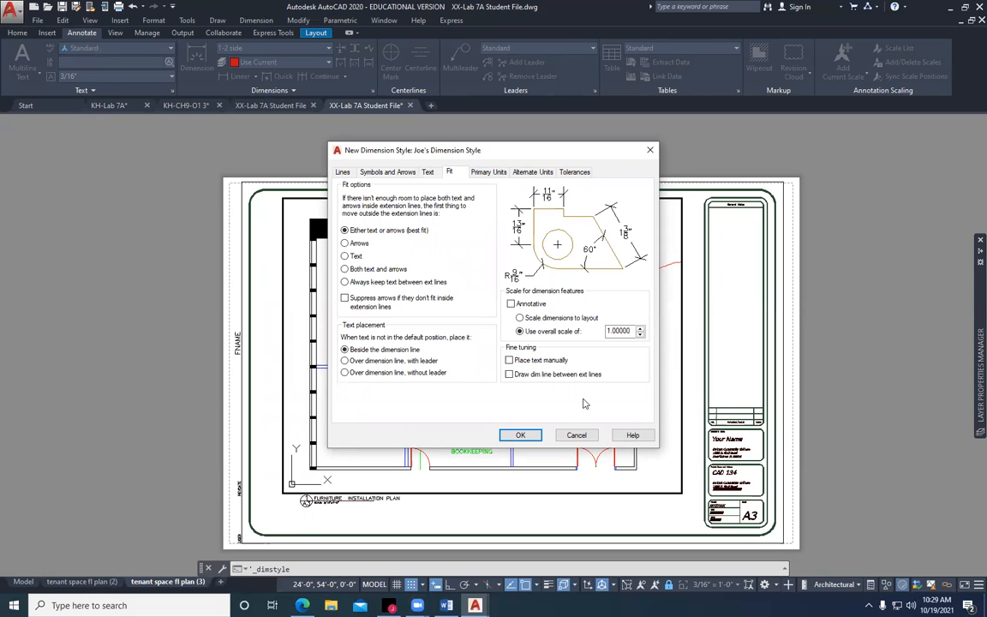
click(524, 320)
click(498, 174)
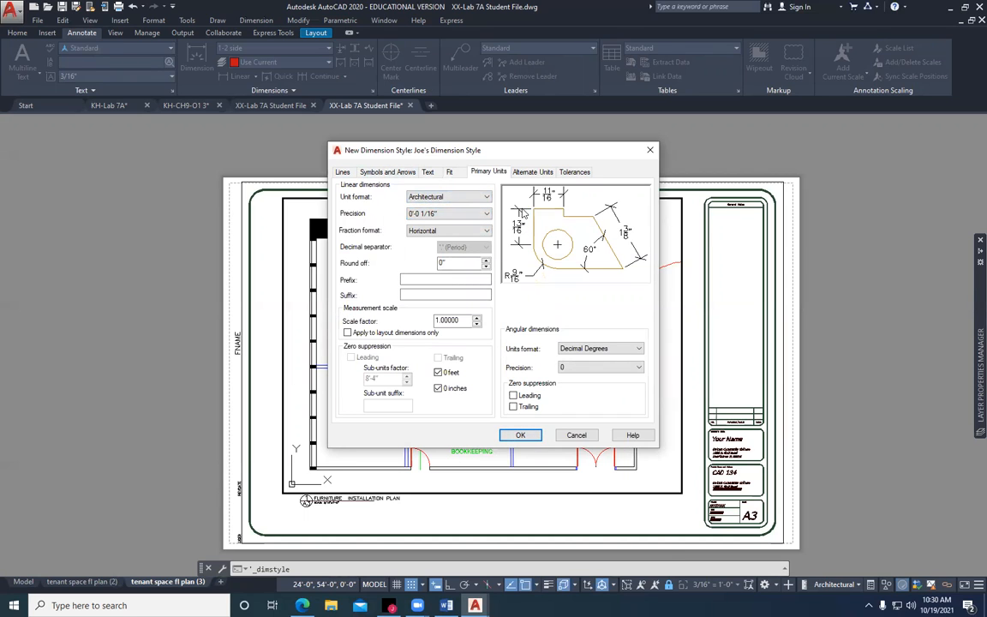
click(521, 434)
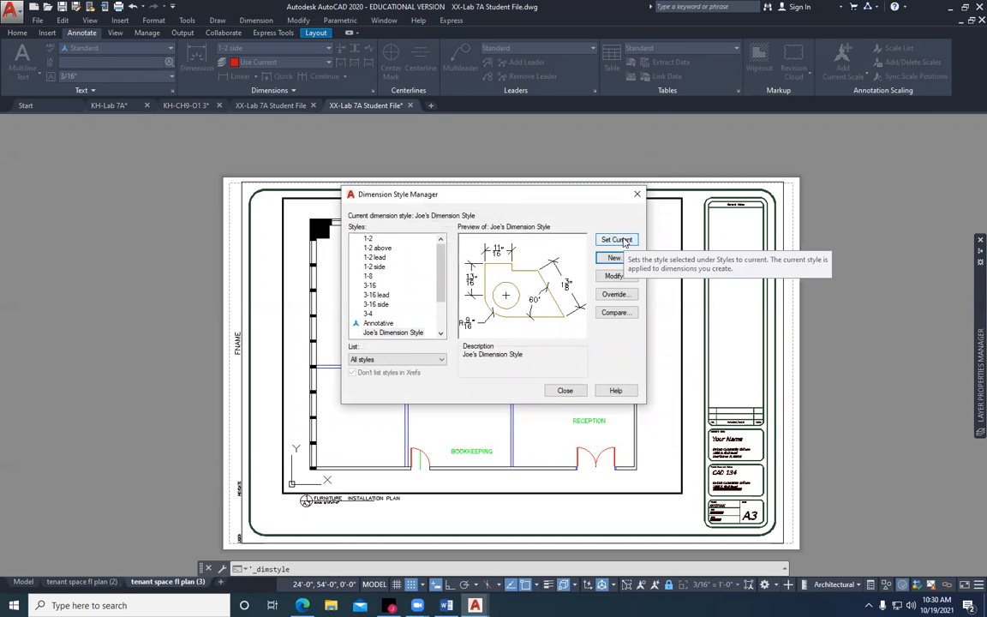
Modify the new dimension style by changing the font of its Standard text style to CityBlueprint
click(614, 276)
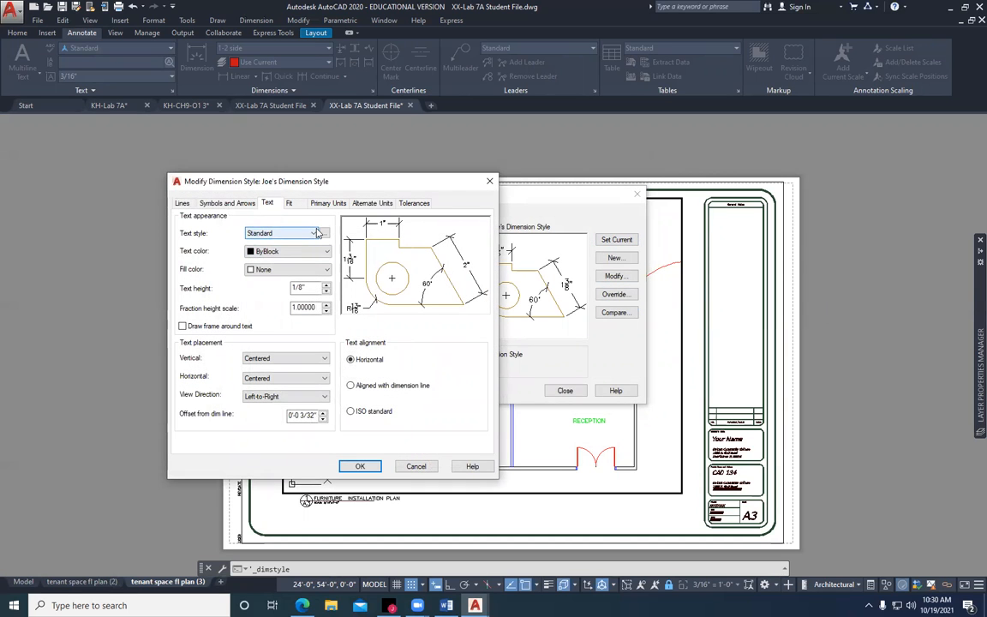
click(326, 234)
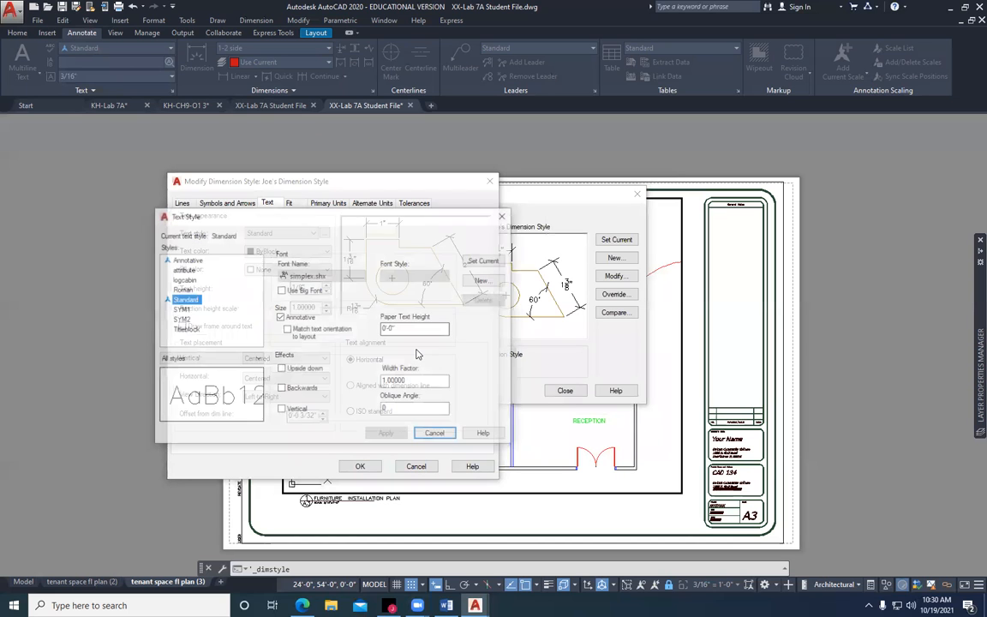
click(350, 275)
drag(404, 398, 419, 332)
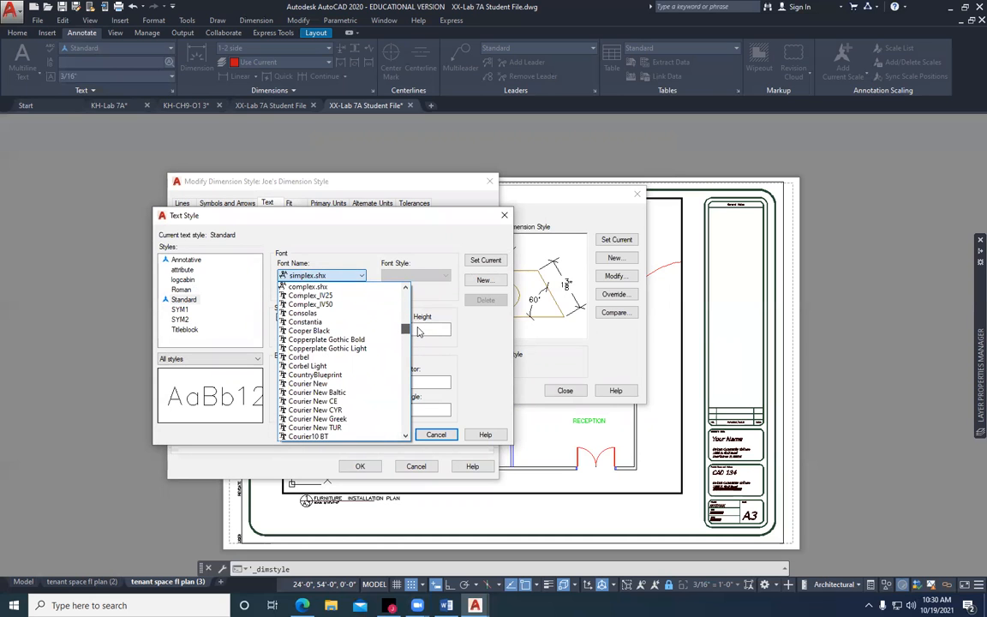
scroll(371, 373, down, 1)
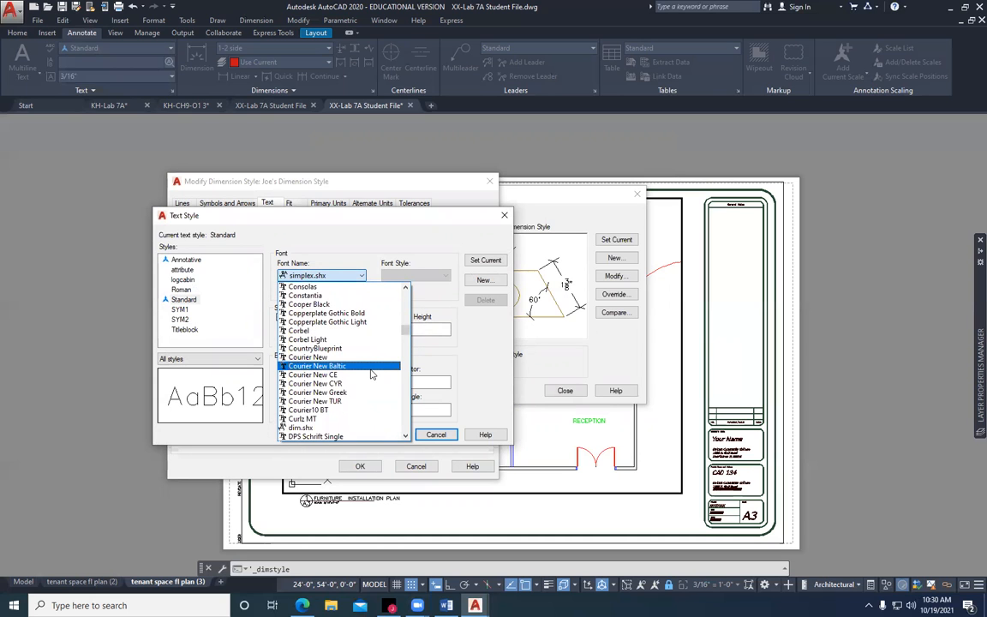
scroll(369, 373, down, 1)
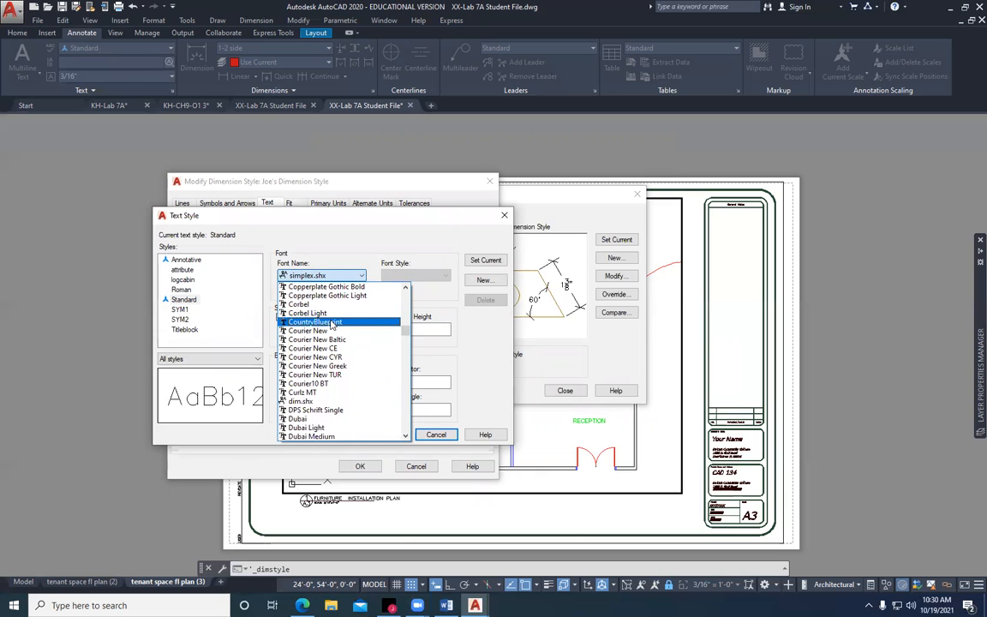
scroll(332, 325, up, 5)
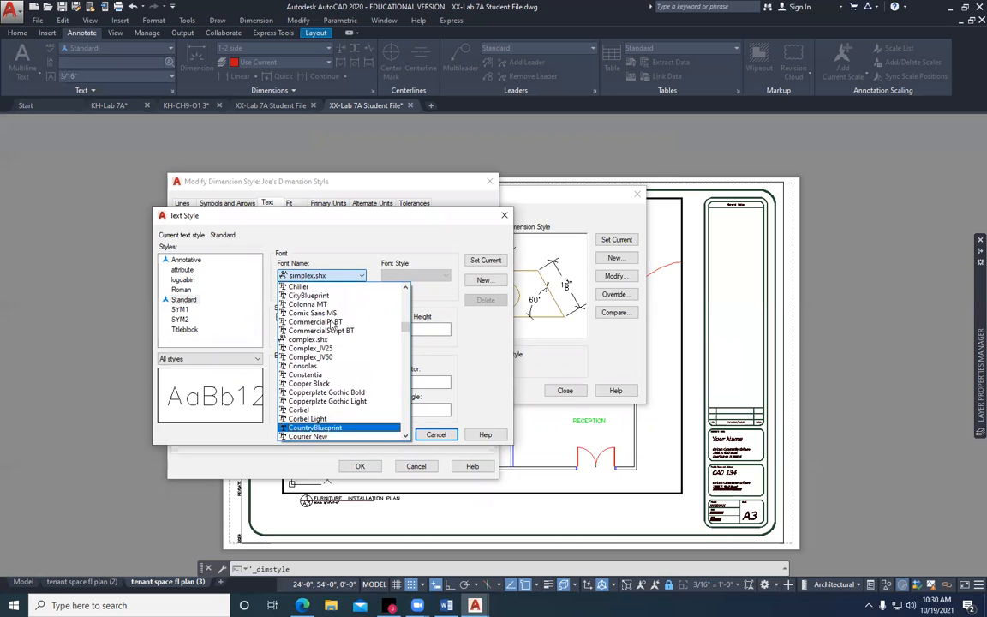
click(329, 324)
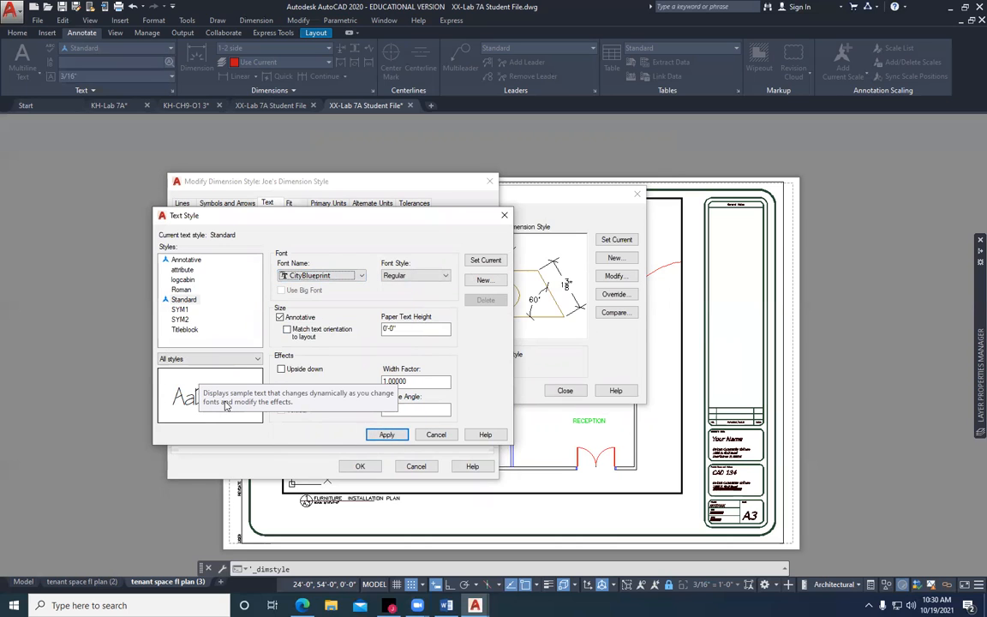
Turn off Annotative for the Standard text style, set it current with the changes saved, and finish modifying the dimension style
click(280, 317)
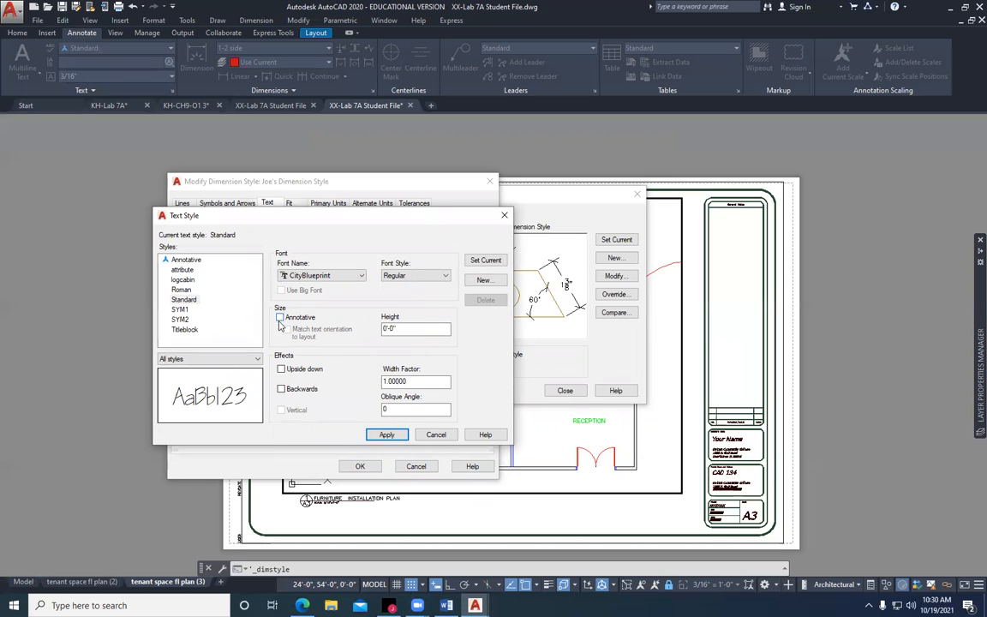
click(485, 261)
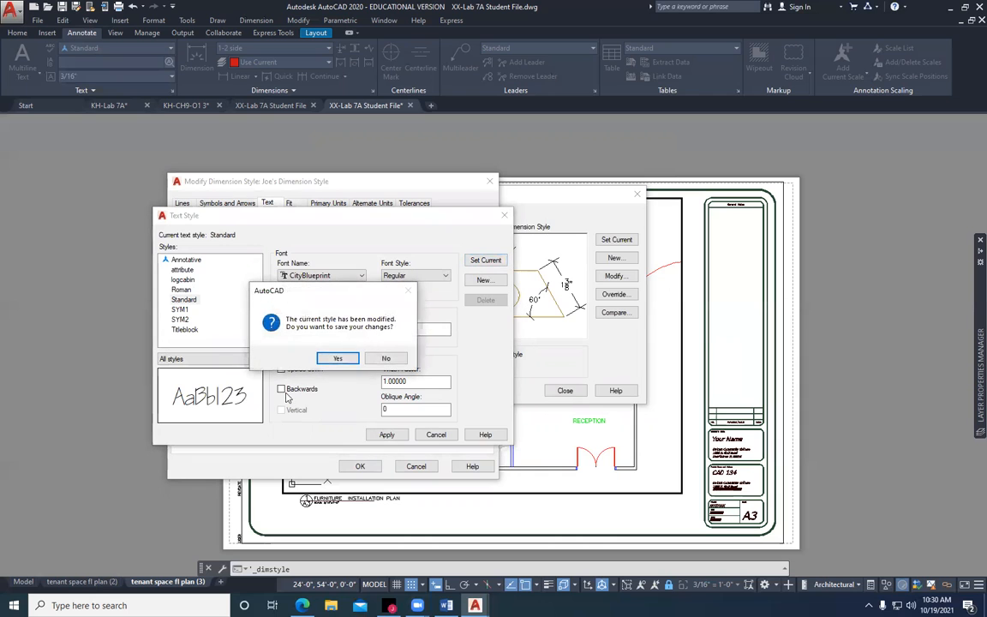
click(326, 360)
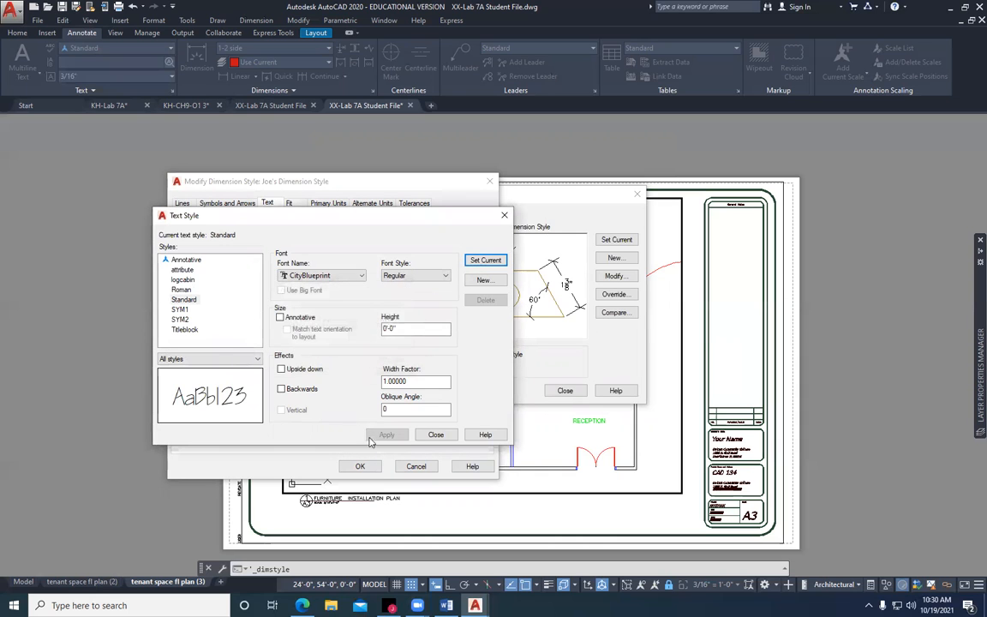
click(433, 435)
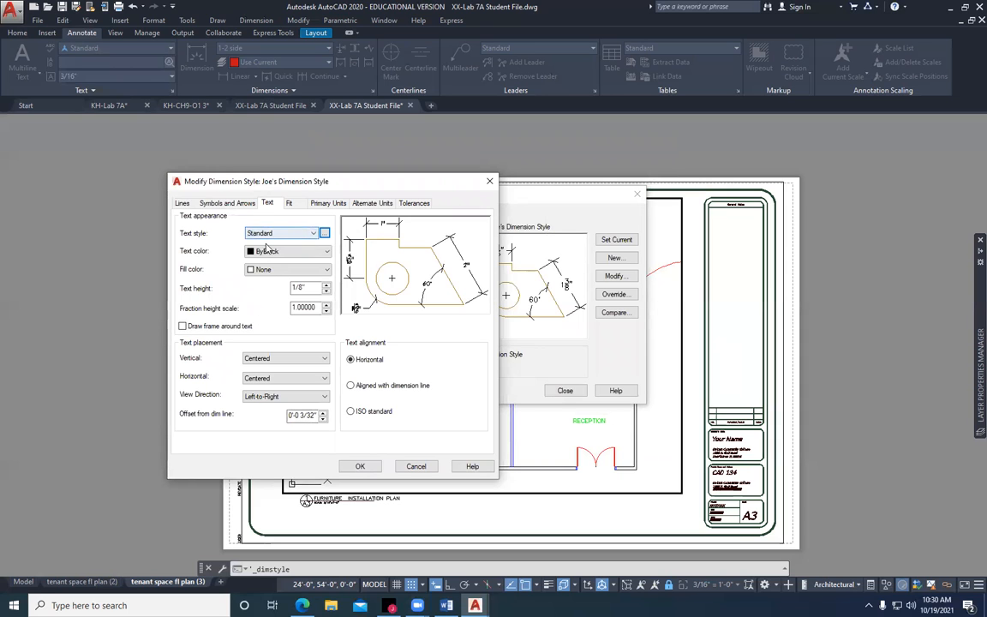
click(363, 468)
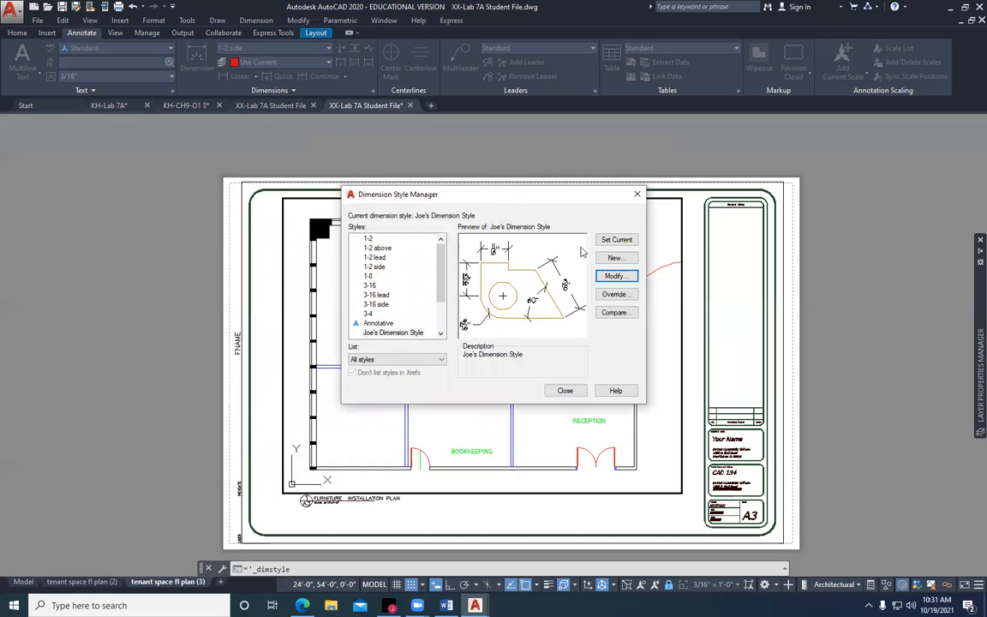
click(565, 390)
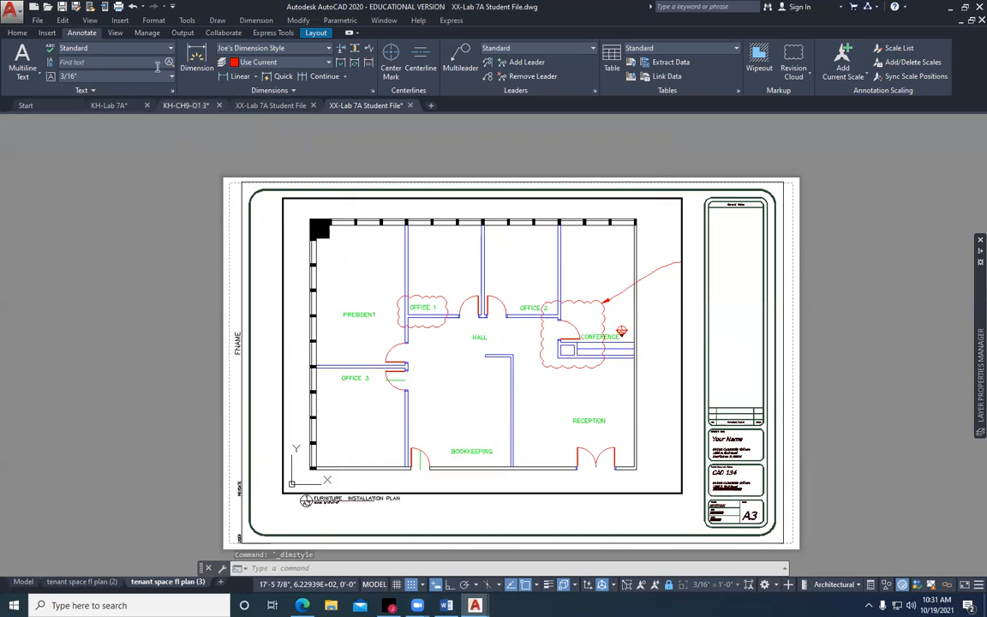
Place a linear dimension above the solid black corner column of the President office, spanning to the start of the window wall
click(258, 78)
click(226, 88)
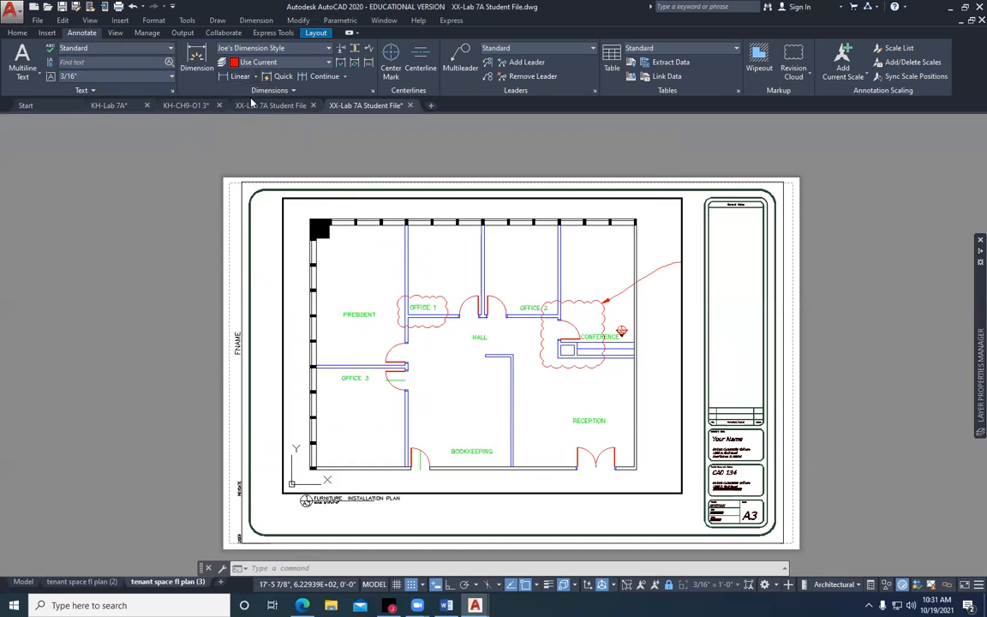
click(310, 220)
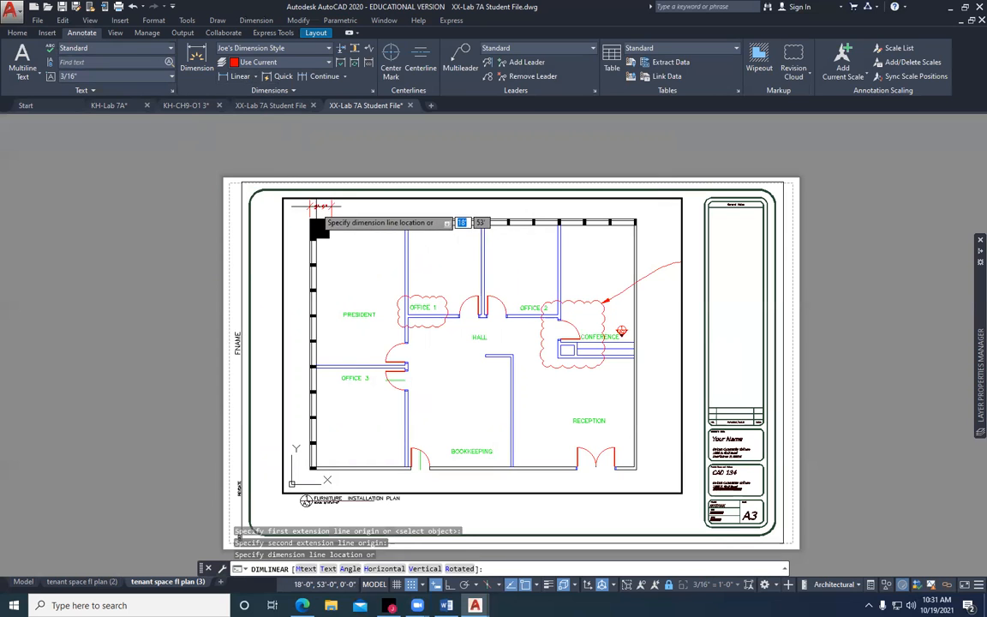
click(331, 220)
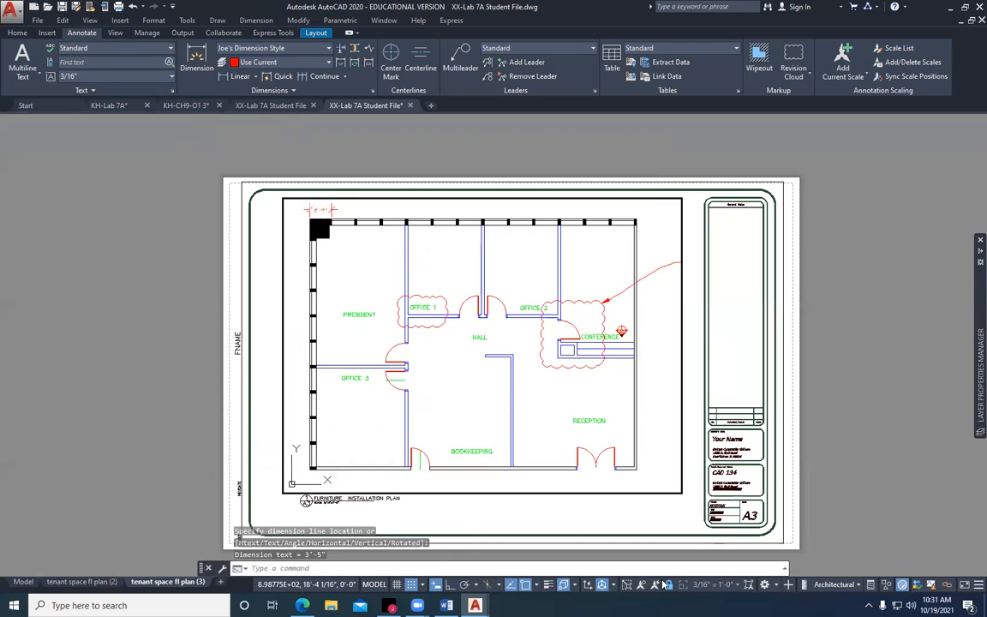
Add a linear dimension from the corner column's edge to the partition between President and OFFICE 1, in line with the first dimension
scroll(318, 220, up, 6)
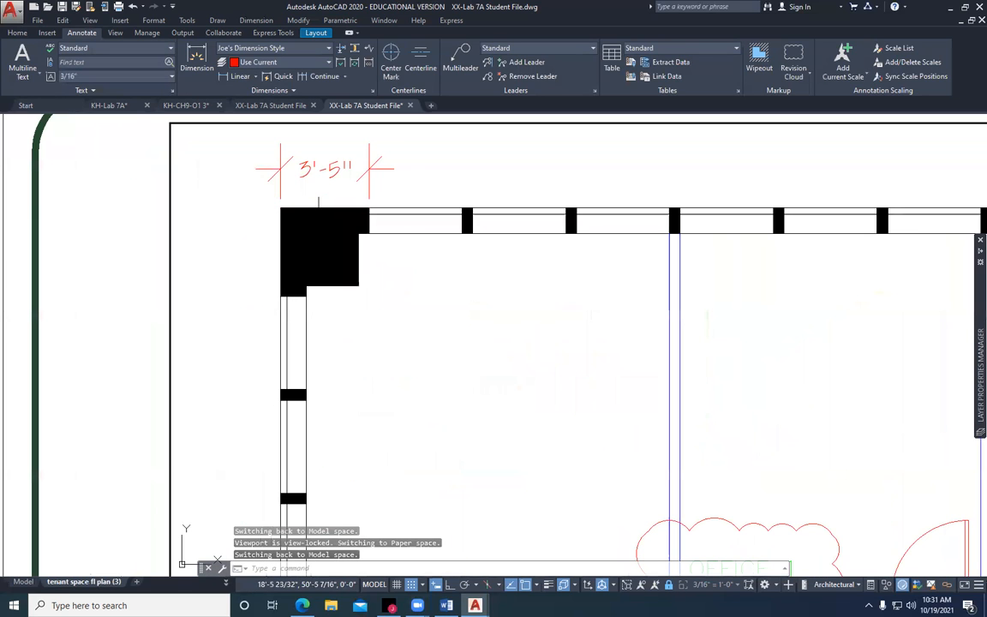
middle_drag(392, 286, 352, 364)
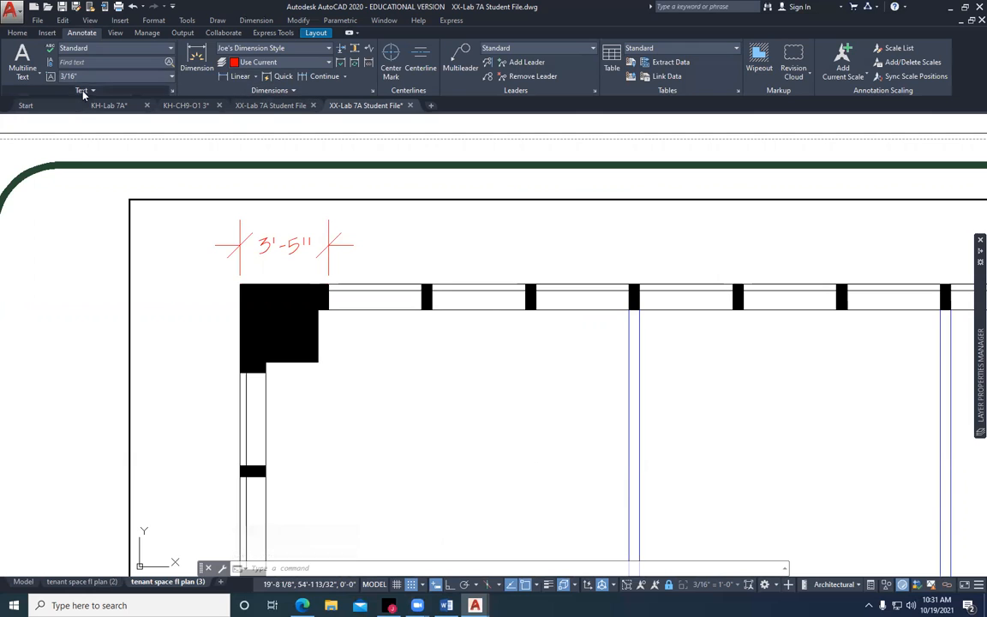
click(241, 77)
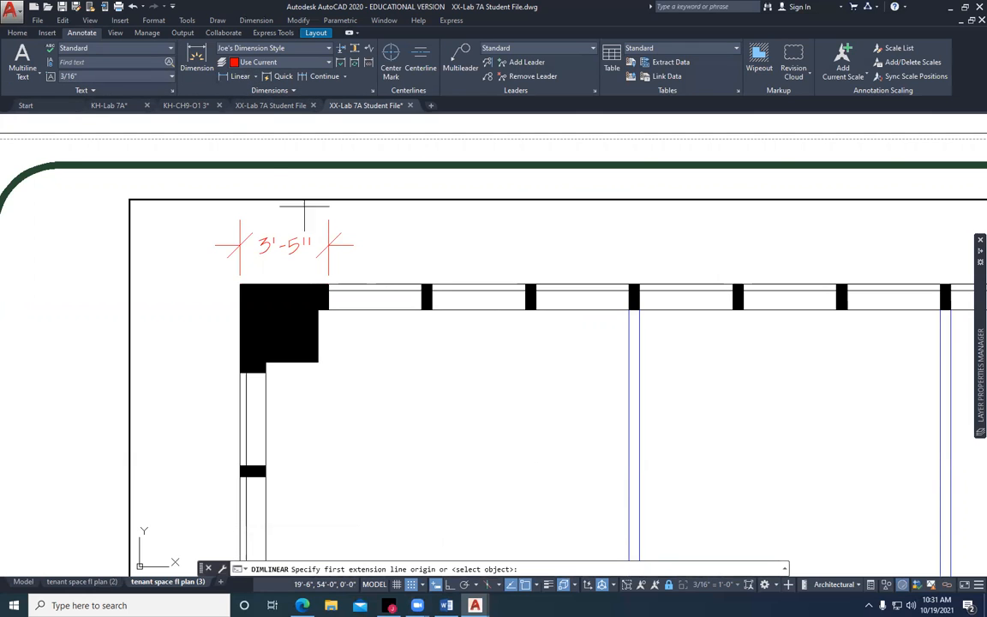
click(329, 284)
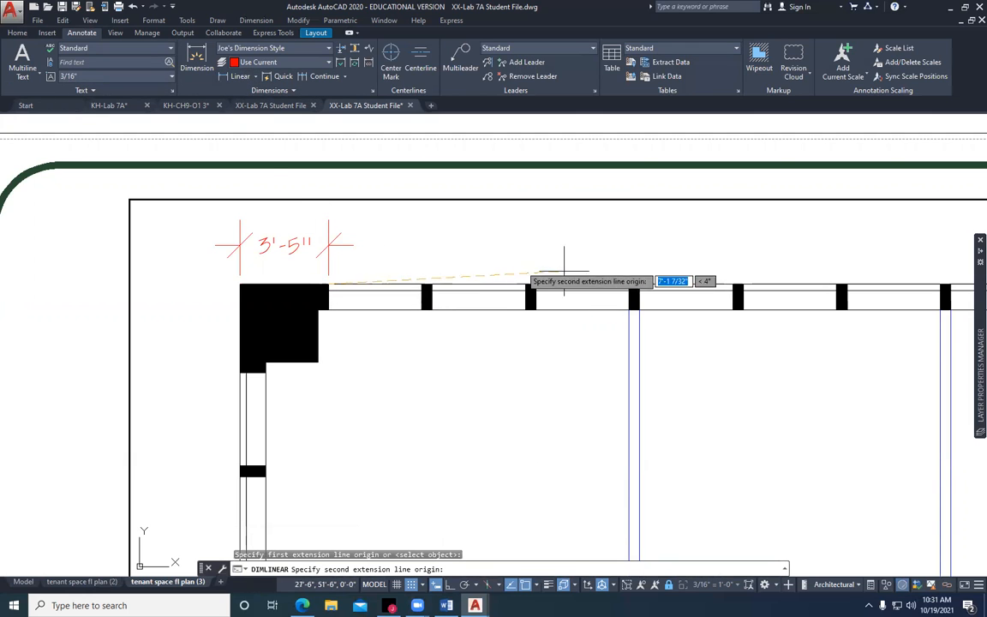
click(629, 284)
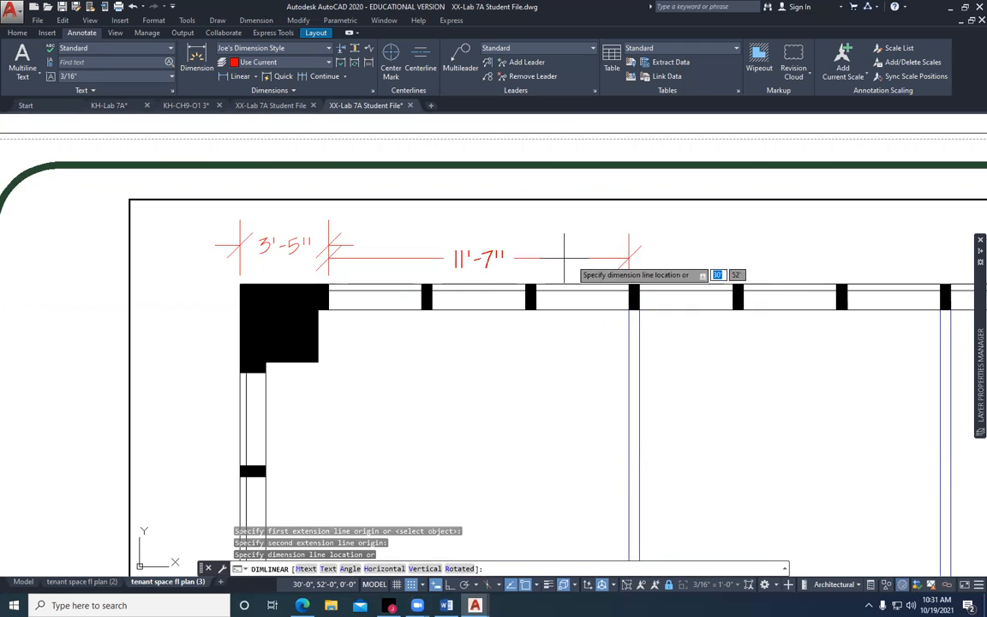
click(527, 237)
Review the dimensioned floor plan, then switch to the browser's chapter PDF to compare with the tenant space plan on page 5
scroll(591, 344, down, 2)
scroll(584, 386, down, 1)
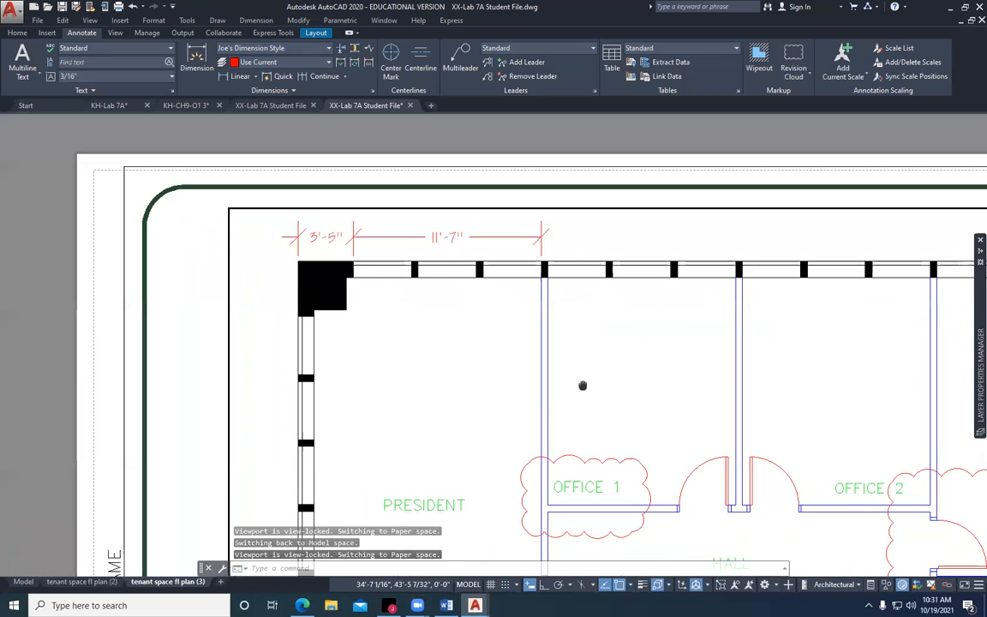
scroll(567, 418, down, 1)
middle_drag(566, 418, 496, 379)
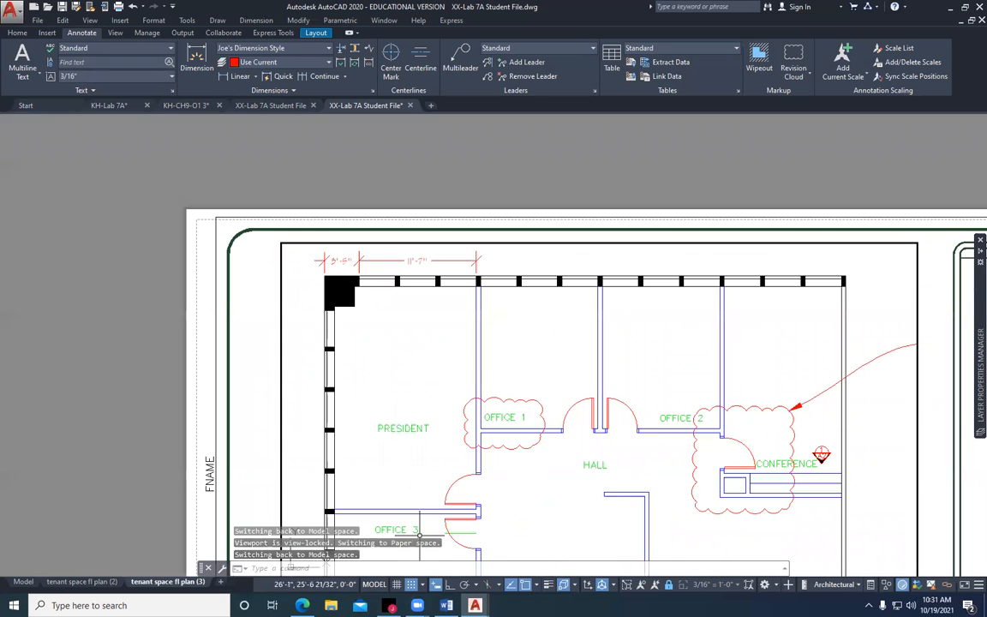
click(949, 7)
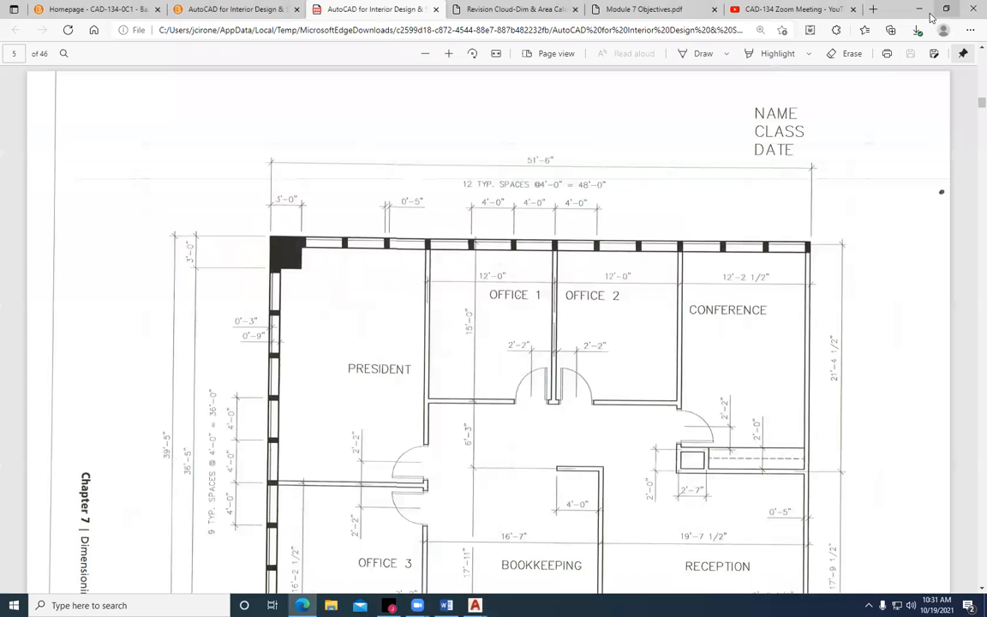
Rotate the chapter PDF pages upright and read the exercise instructions from the floor plan figure through the Primary Units settings
scroll(499, 314, down, 6)
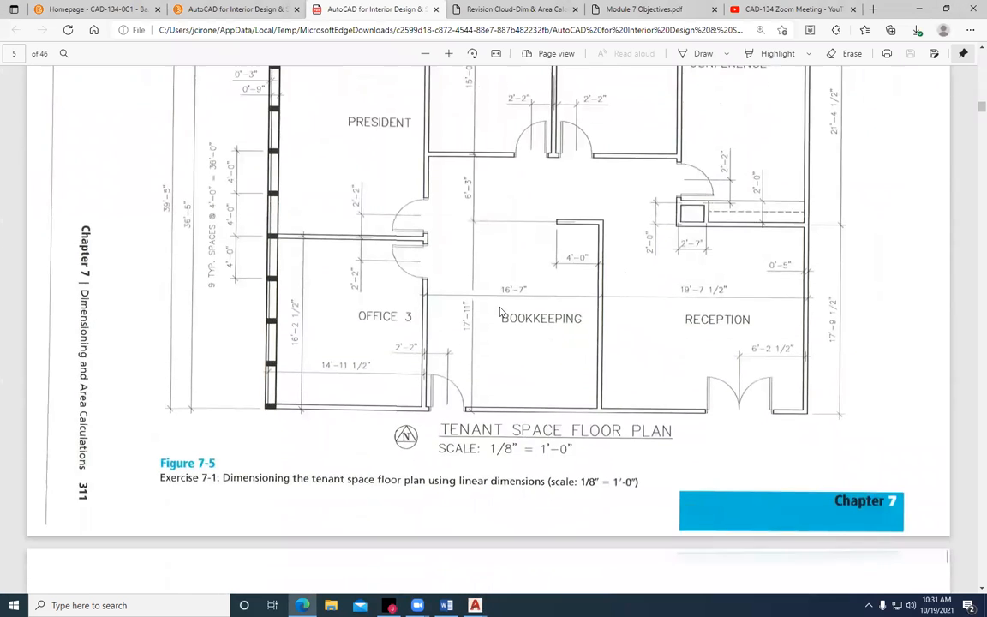
scroll(501, 317, down, 4)
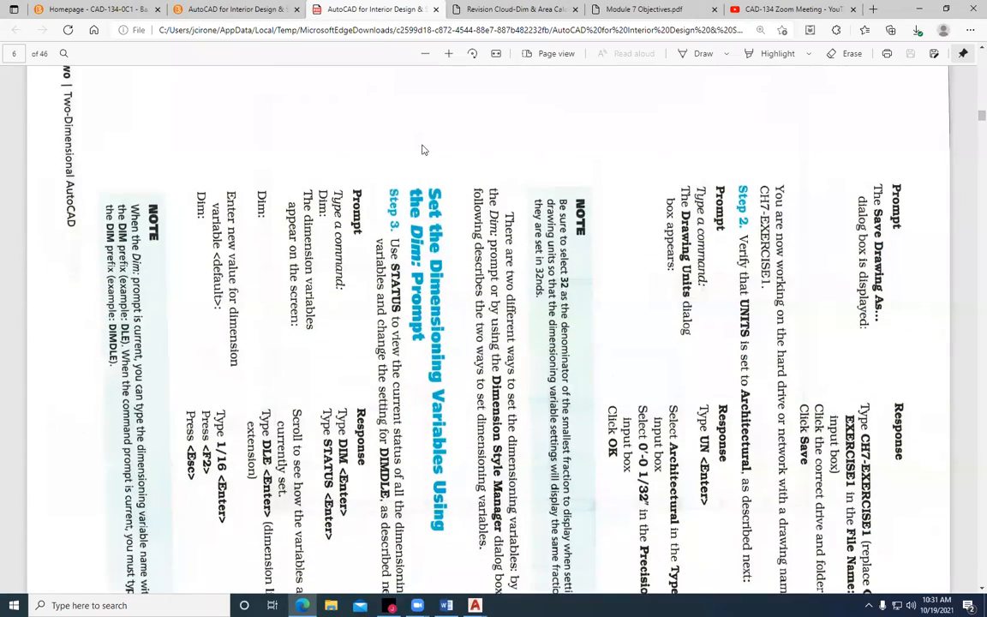
click(474, 54)
click(474, 53)
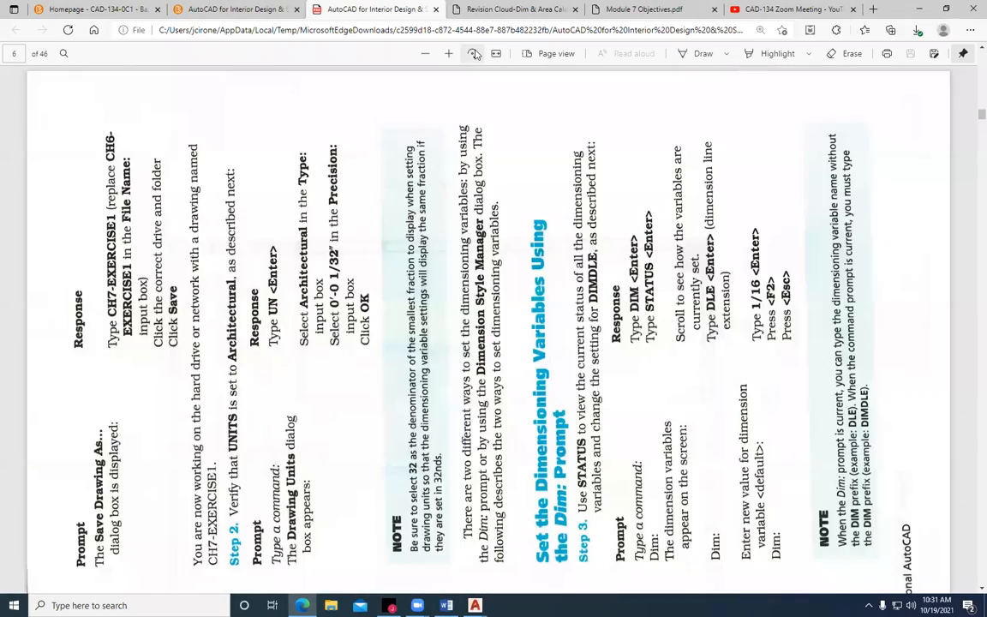
click(474, 53)
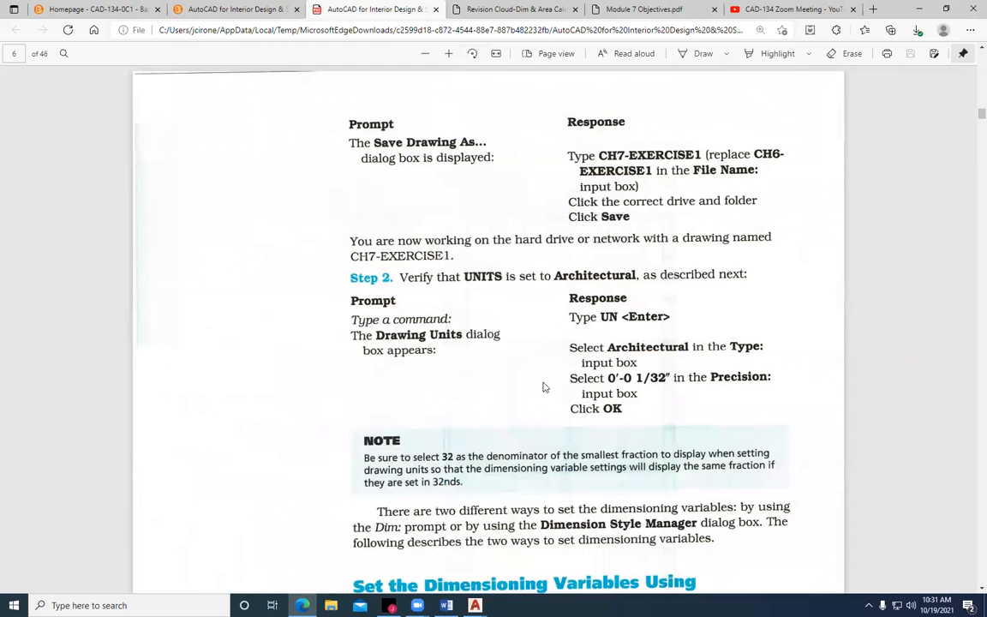
scroll(543, 387, down, 8)
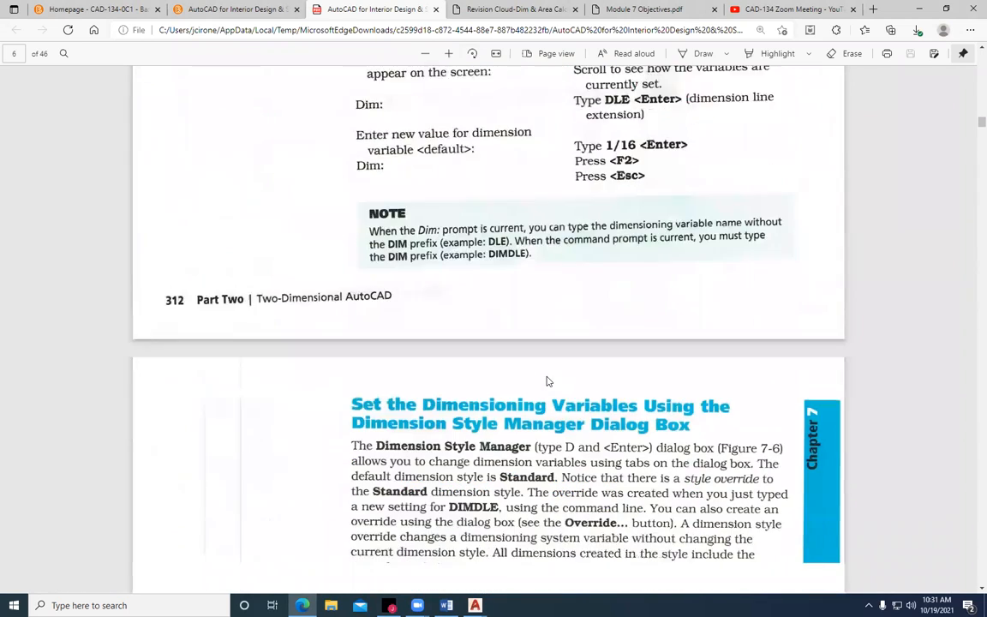
scroll(548, 382, down, 4)
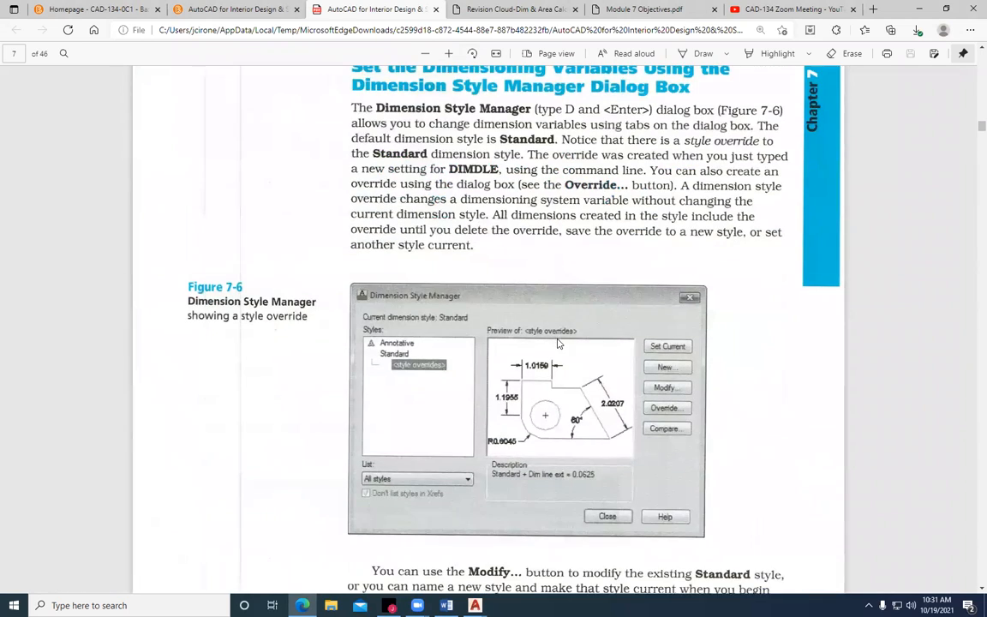
scroll(556, 352, down, 8)
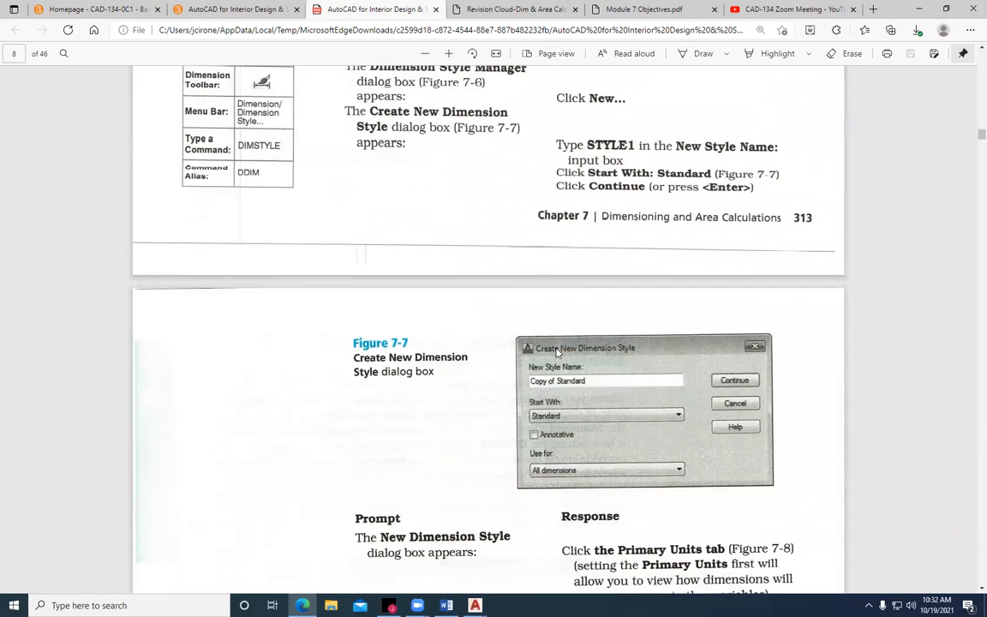
scroll(556, 352, down, 4)
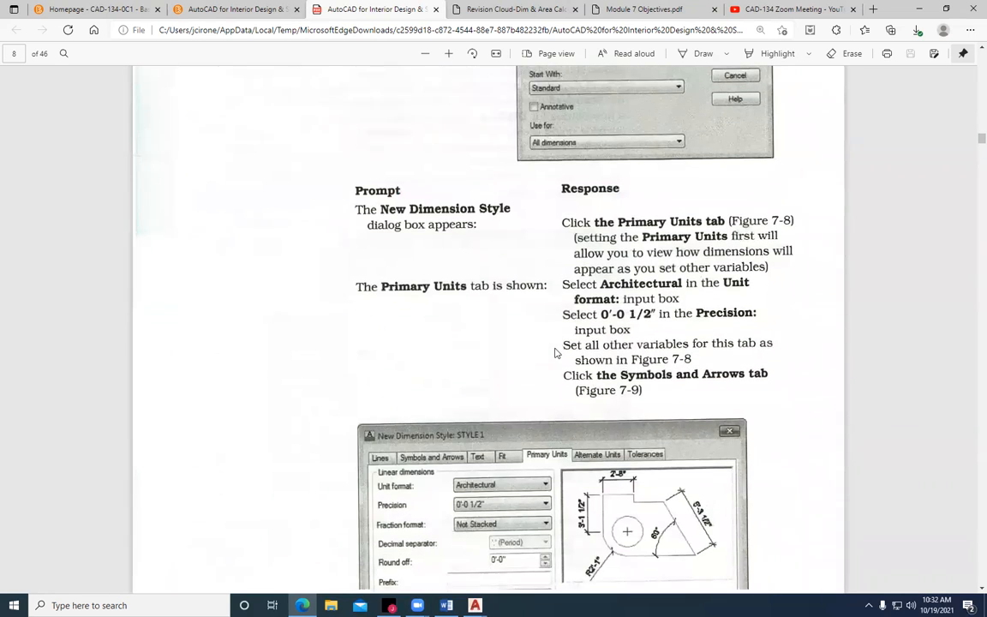
Switch back to the XX-Lab 7A Student File in AutoCAD and create a copy of the tenant space fl plan (3) layout at the end
mouse_move(475, 605)
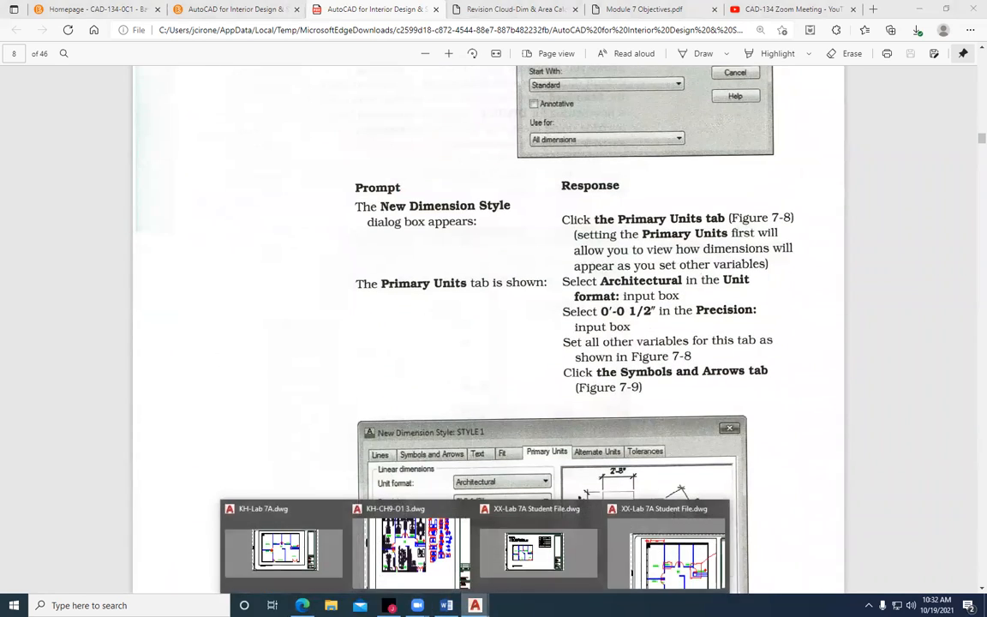
click(690, 557)
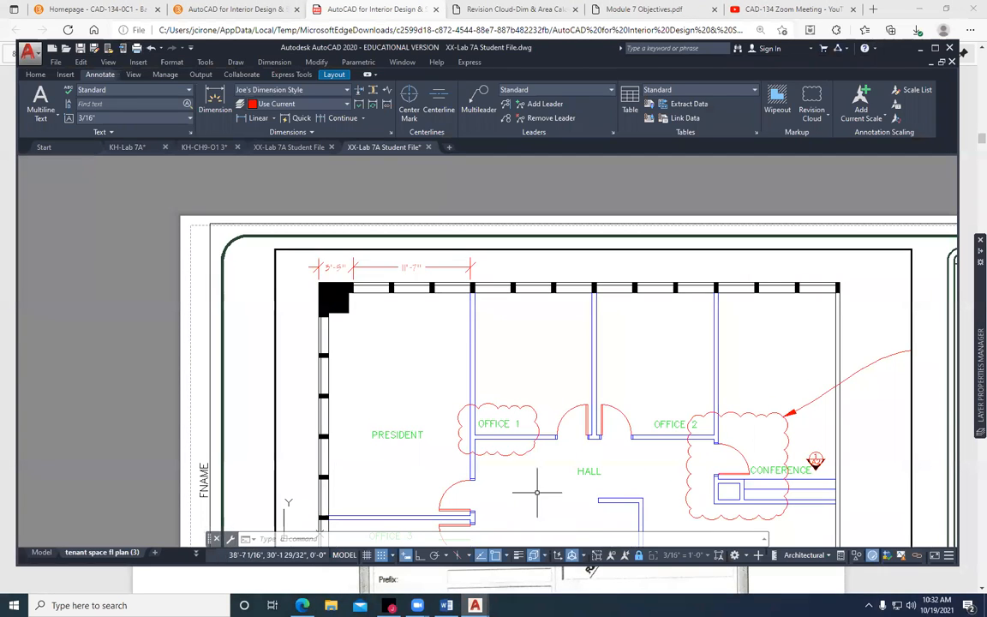
click(933, 49)
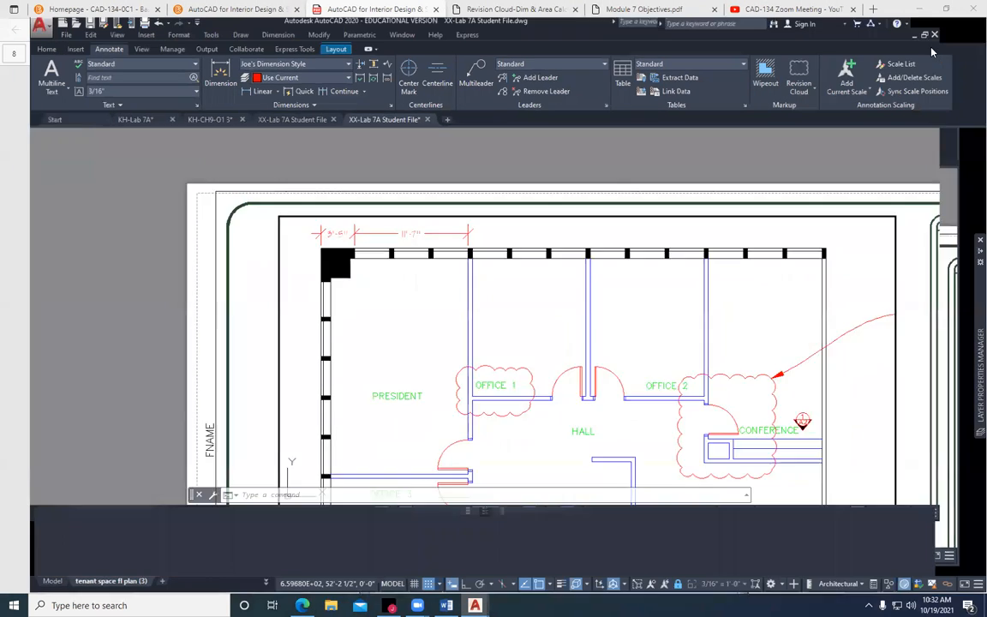
scroll(683, 342, down, 4)
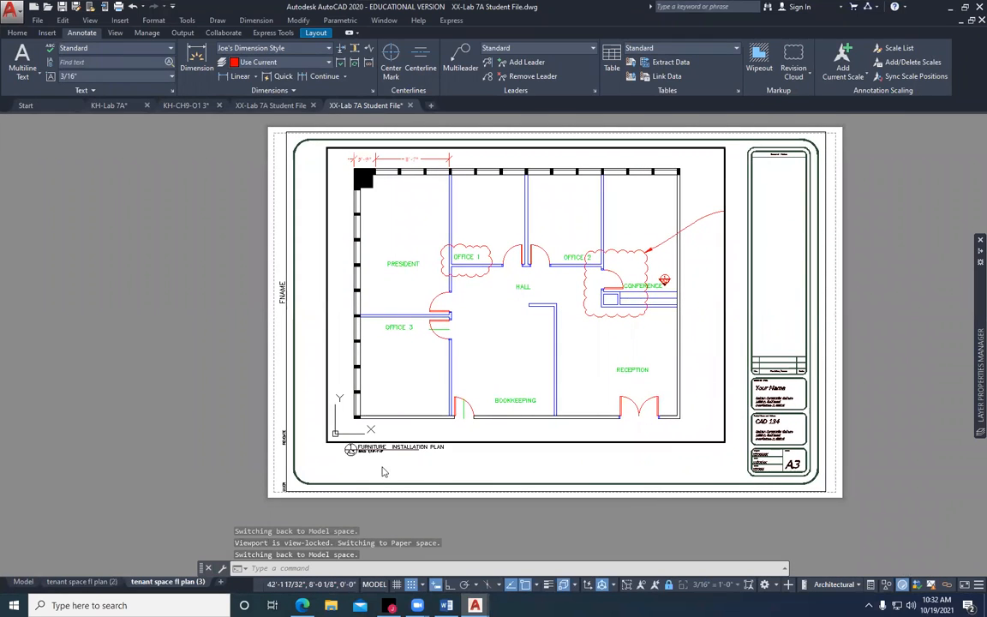
right_click(155, 583)
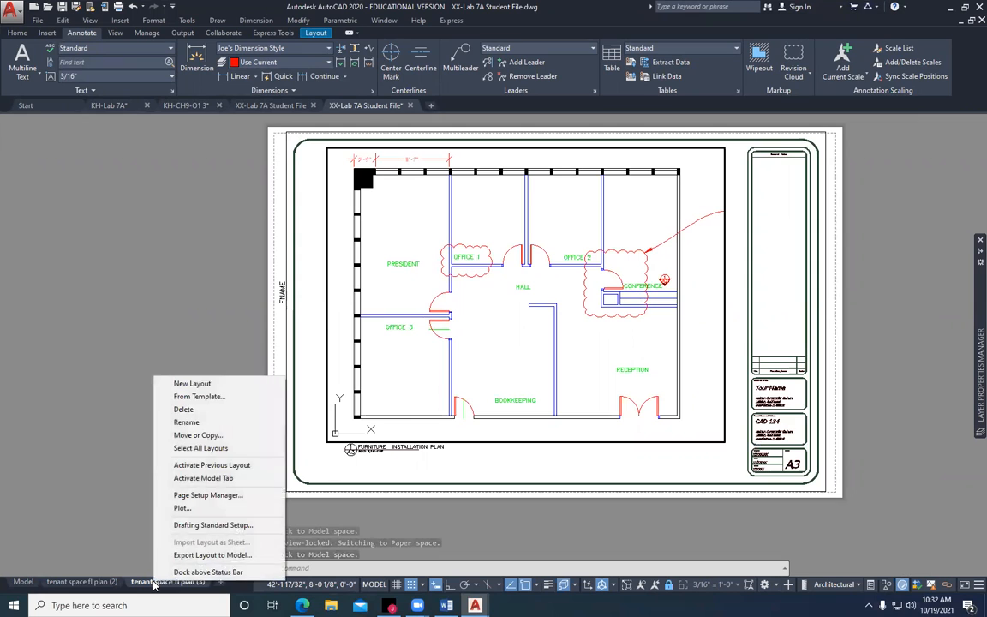
click(199, 436)
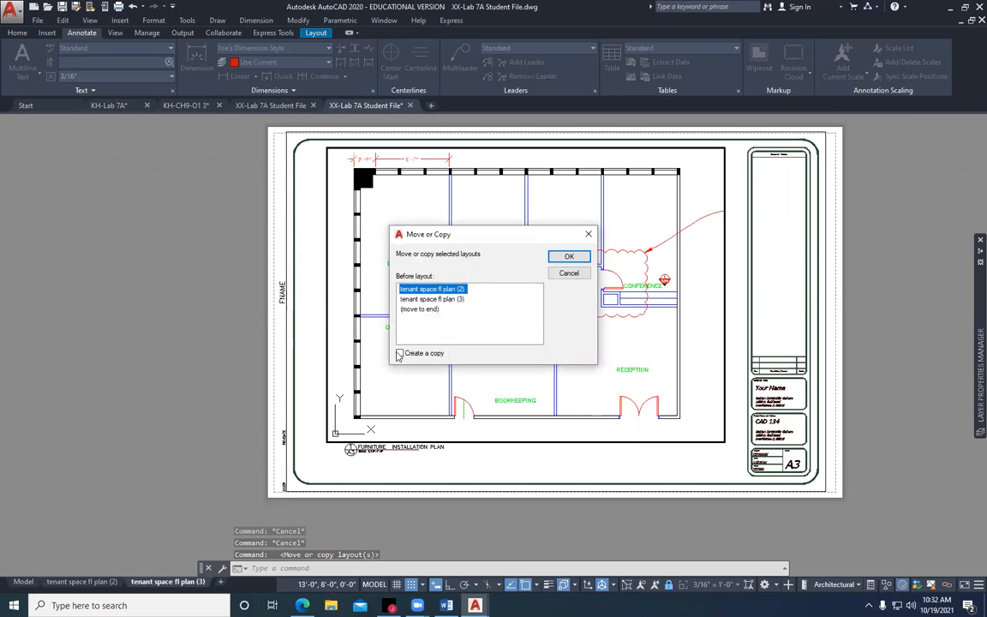
click(400, 353)
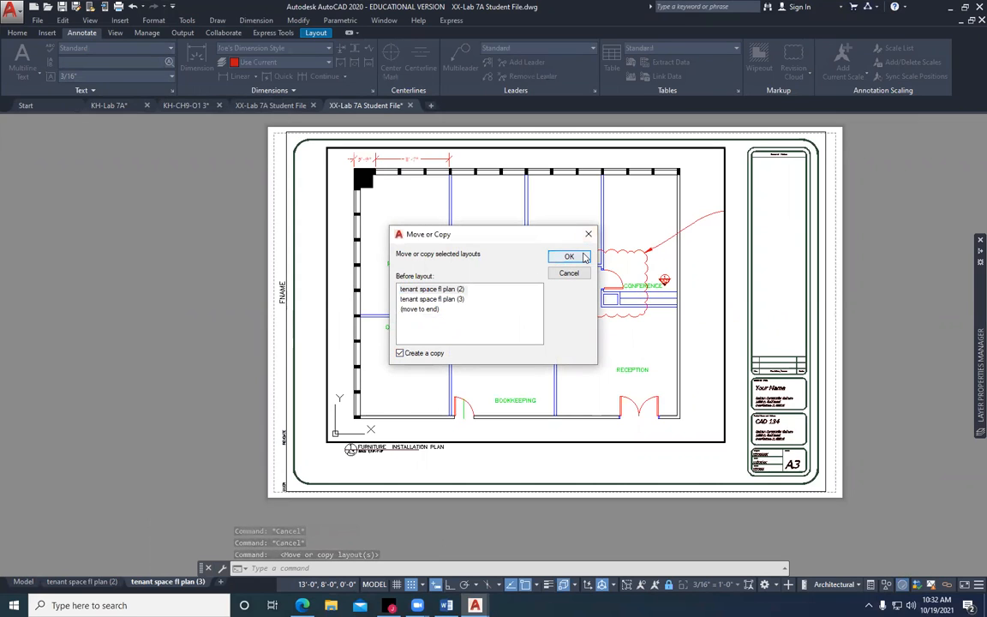
click(420, 309)
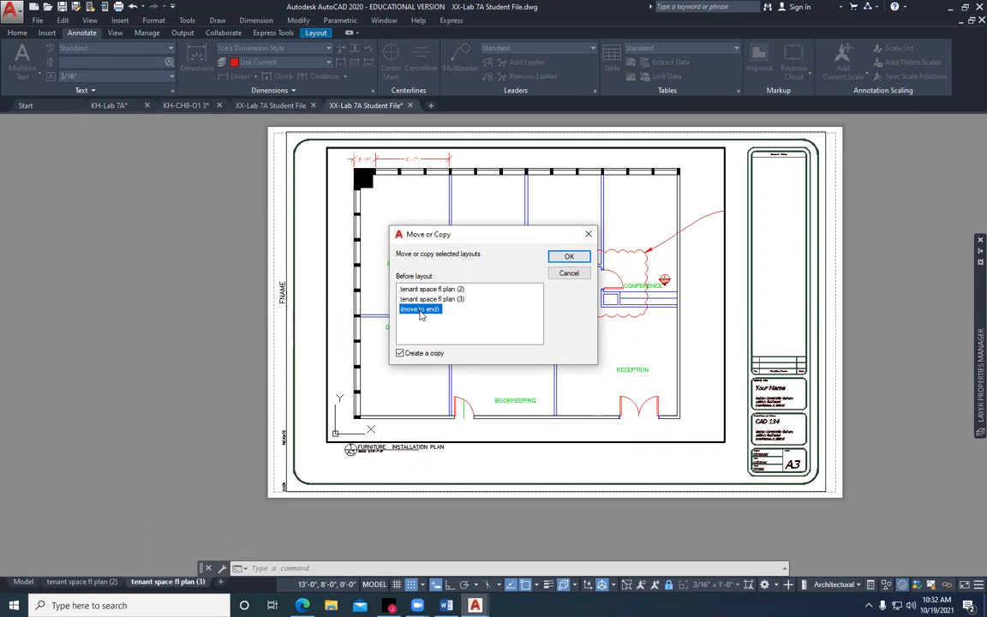
click(558, 255)
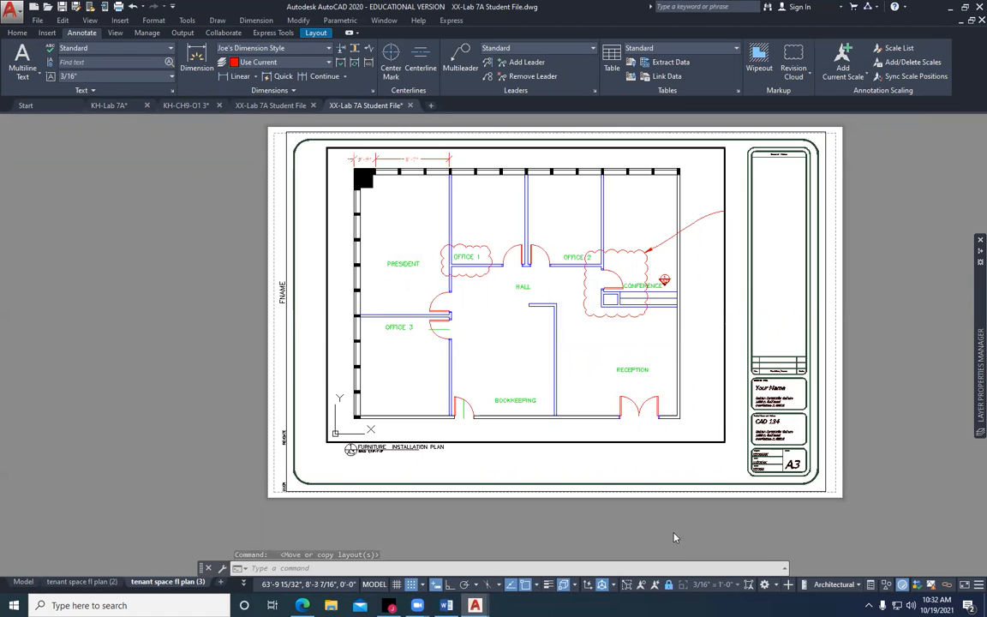
Set the floor plan viewport's scale to 1/8" = 1'-0"
click(737, 585)
scroll(724, 567, down, 1)
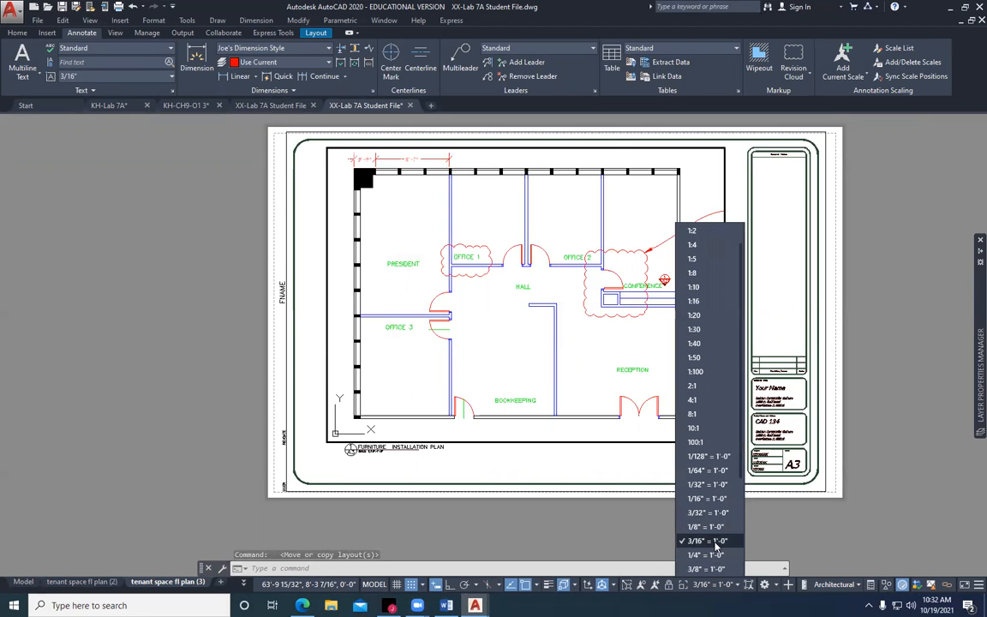
click(710, 526)
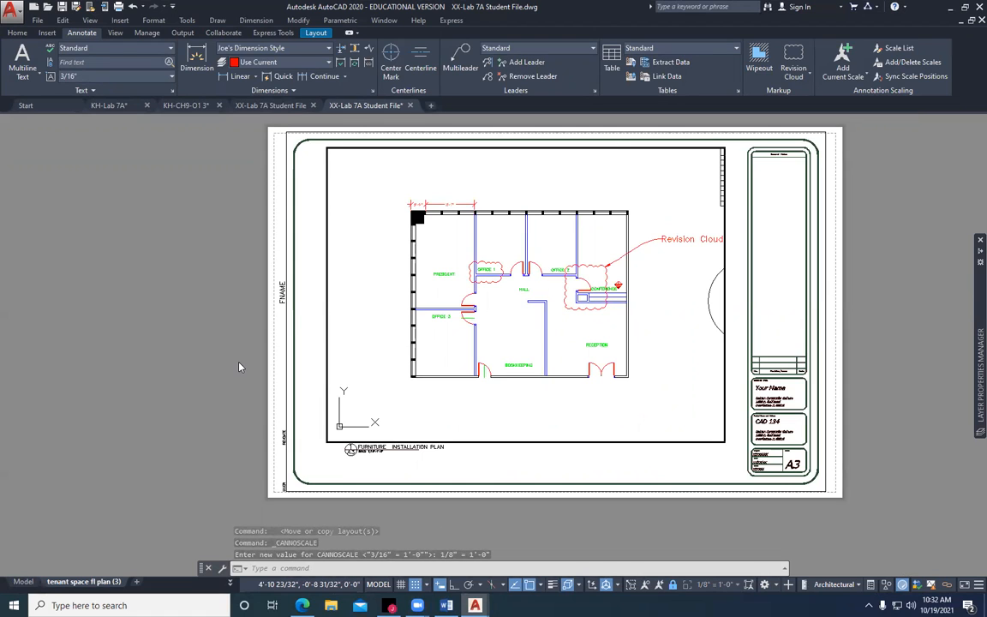
Add an overall linear dimension below the floor plan, spanning between the outer corners of its lower exterior wall
click(240, 77)
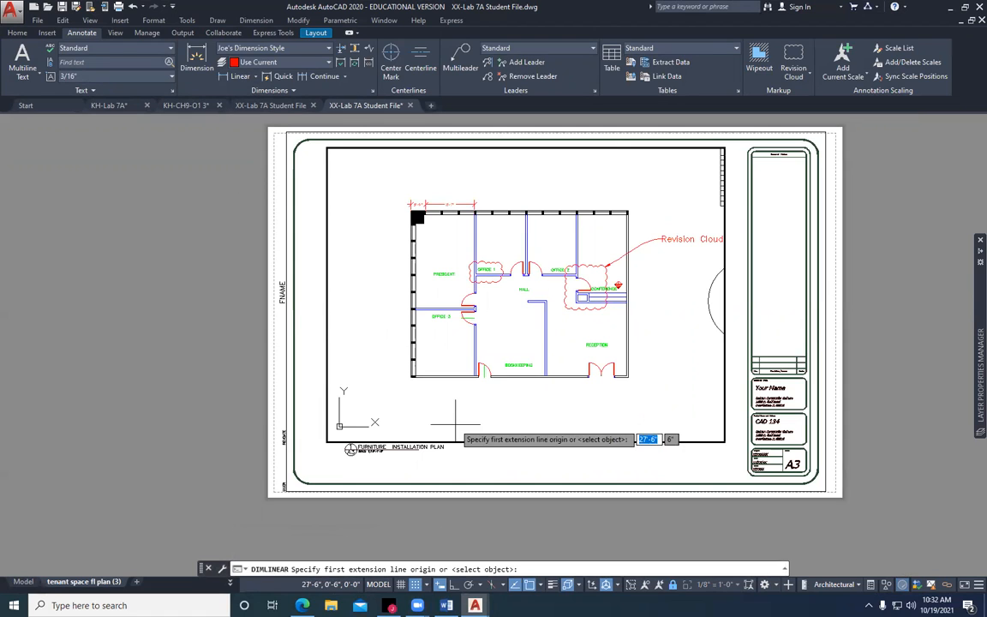
click(413, 378)
click(630, 377)
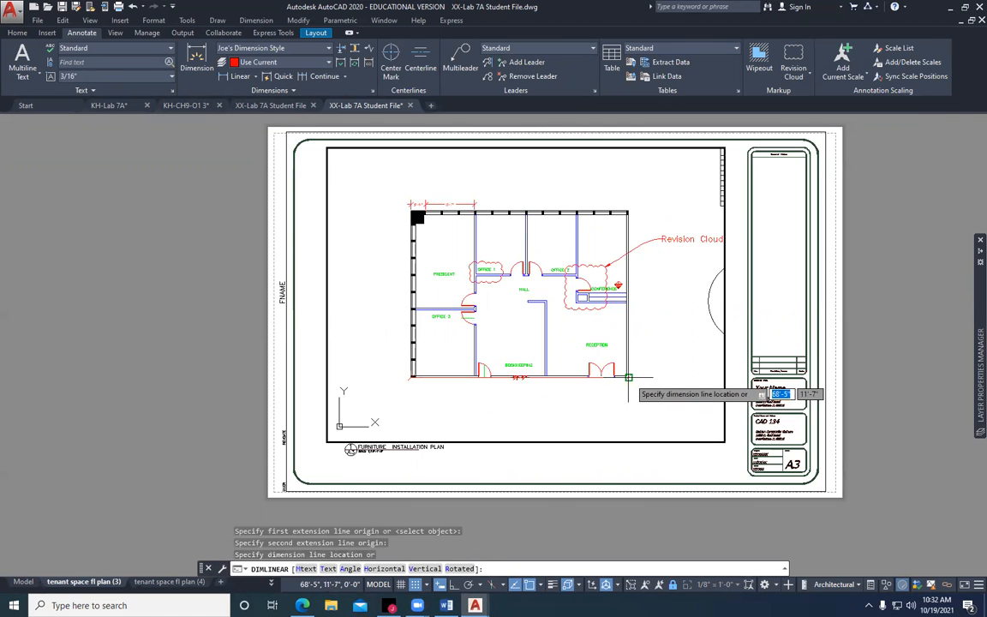
click(506, 397)
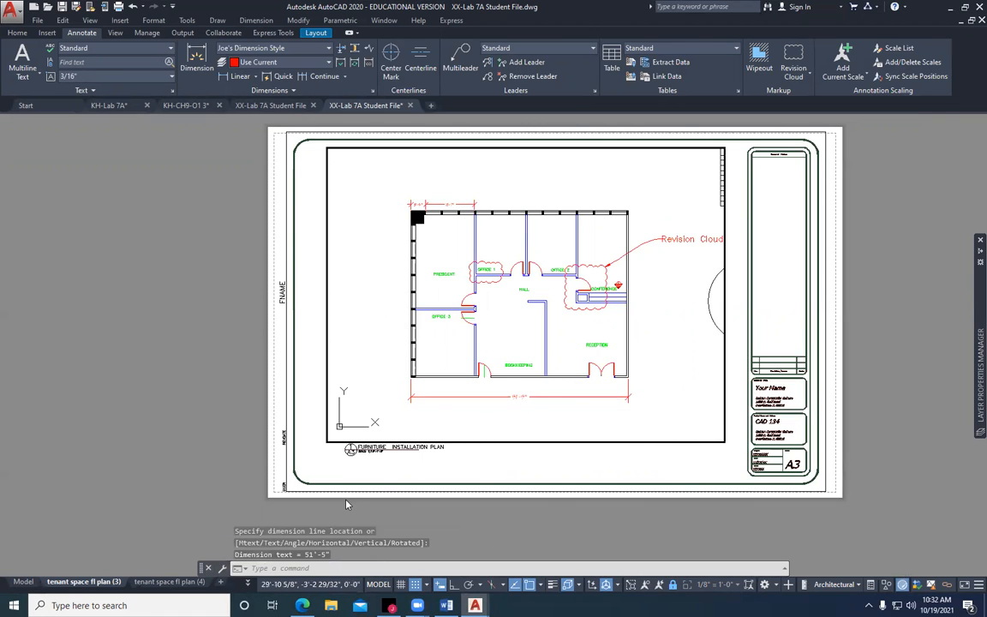
scroll(454, 425, up, 3)
scroll(490, 394, up, 1)
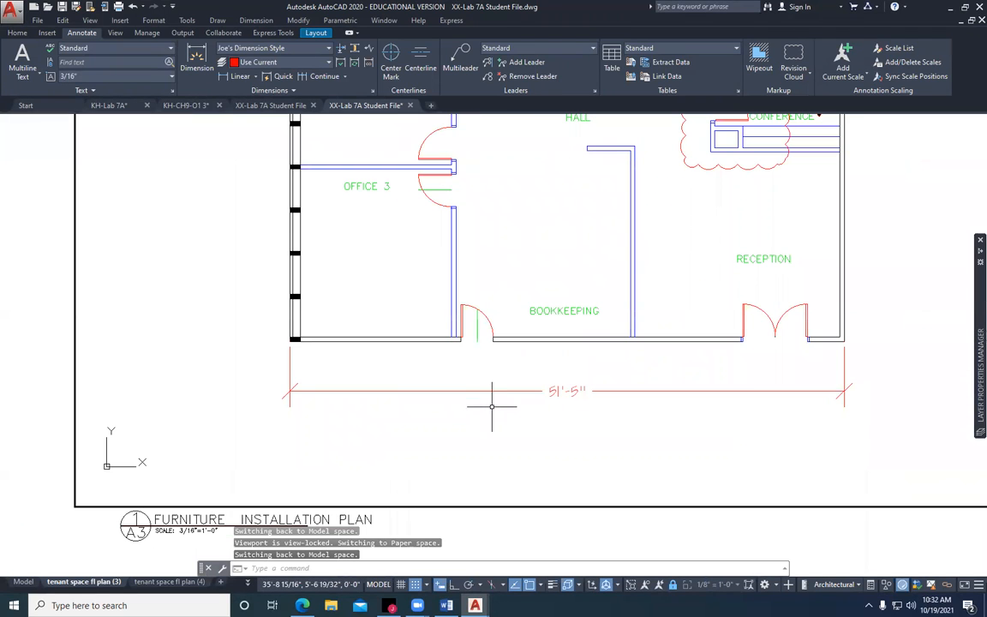
scroll(480, 369, down, 4)
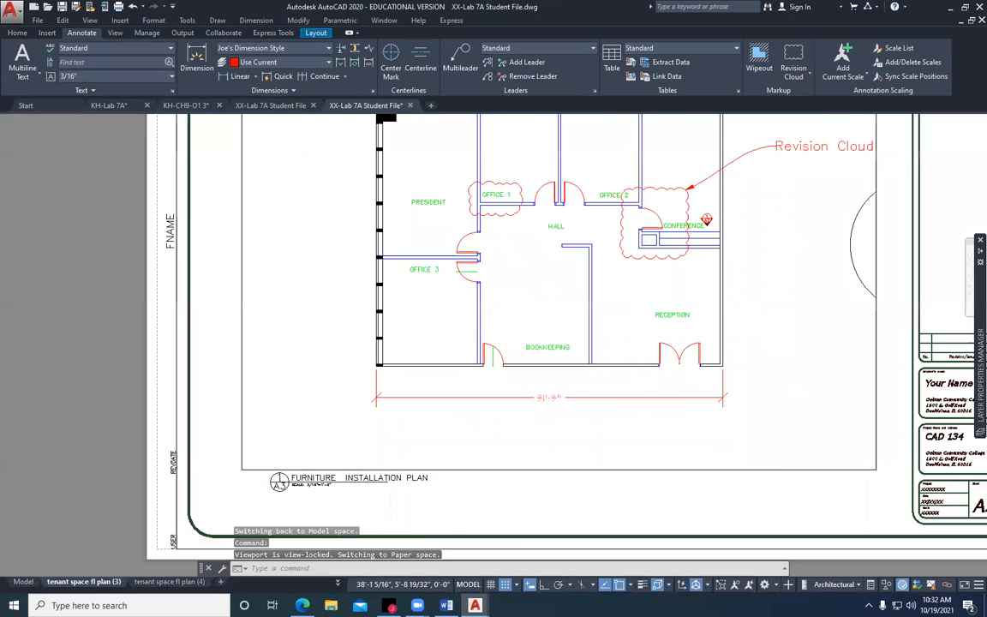
scroll(448, 391, down, 1)
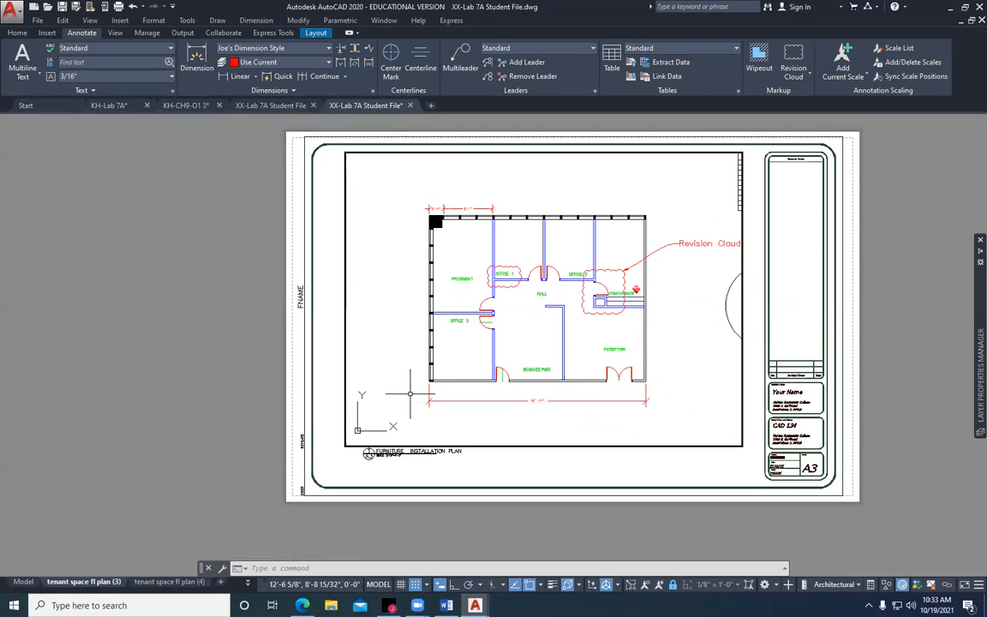
Review the Text height and Fit scale settings of the current dimension style, and leave without changing them
click(369, 91)
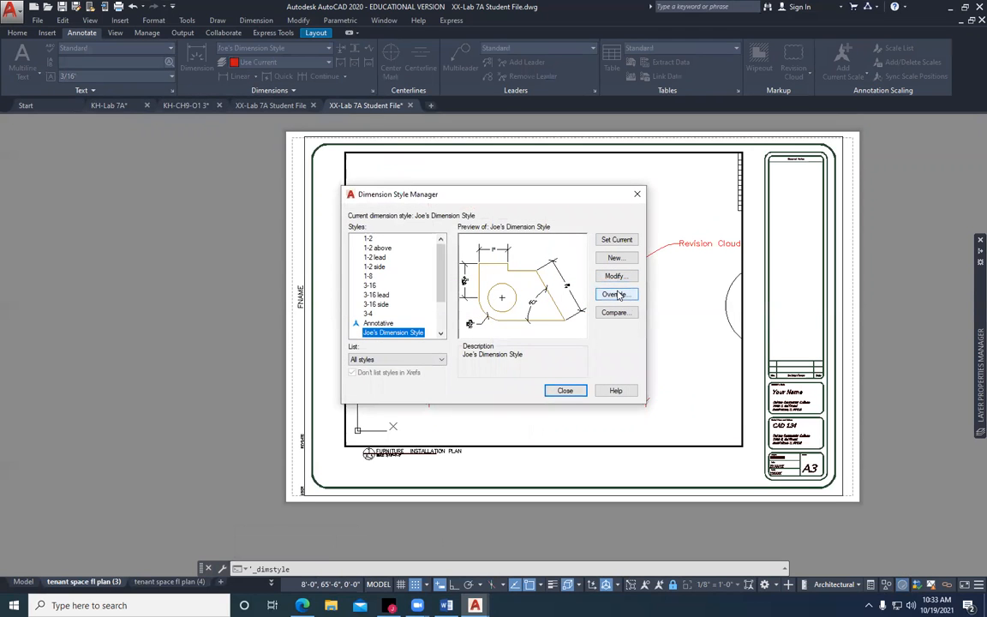
click(615, 276)
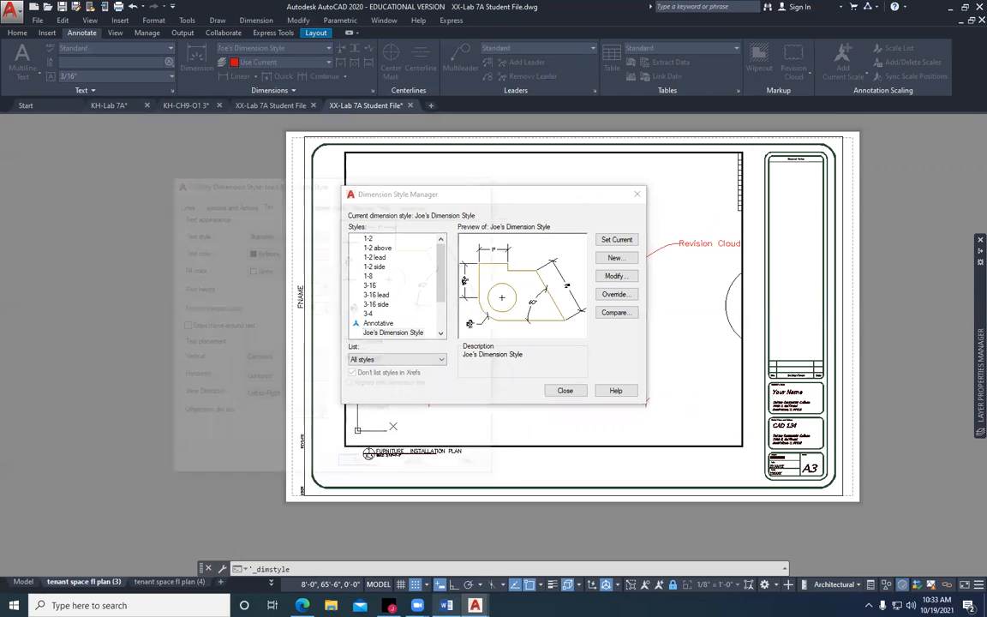
mouse_move(445, 605)
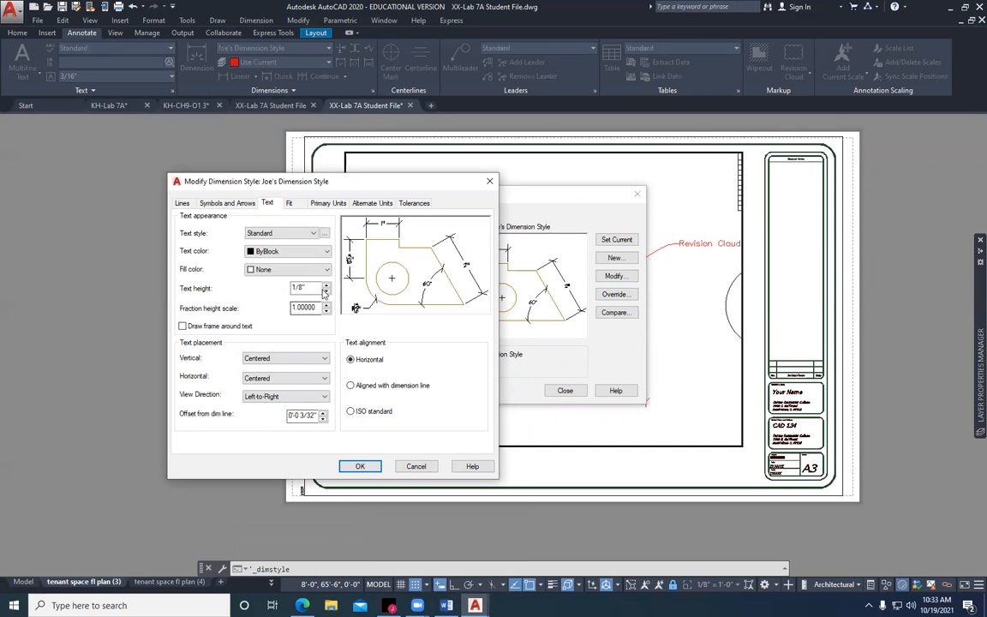
double_click(289, 289)
click(323, 204)
click(290, 204)
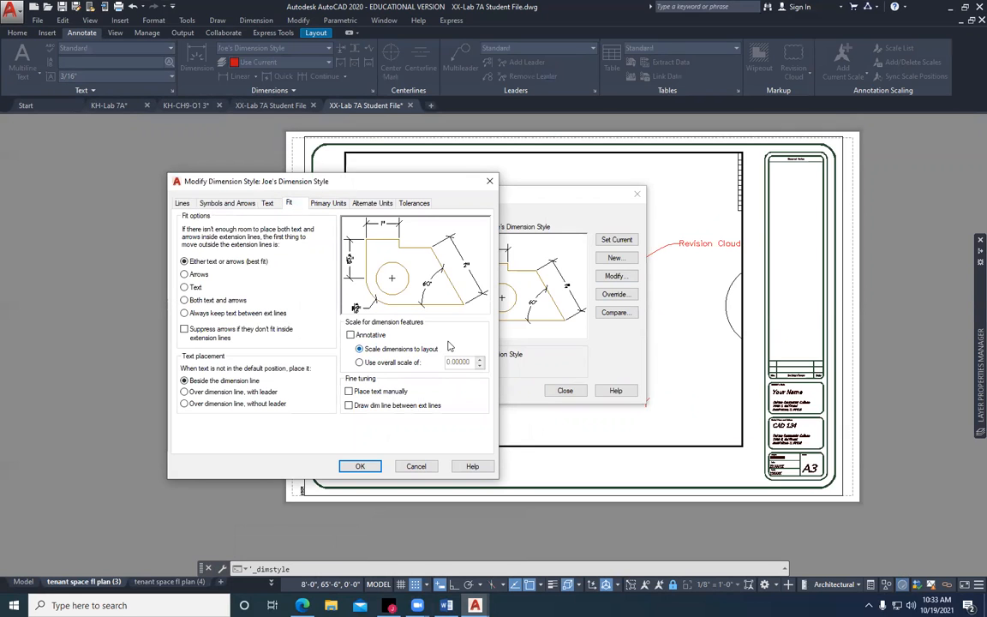
click(408, 465)
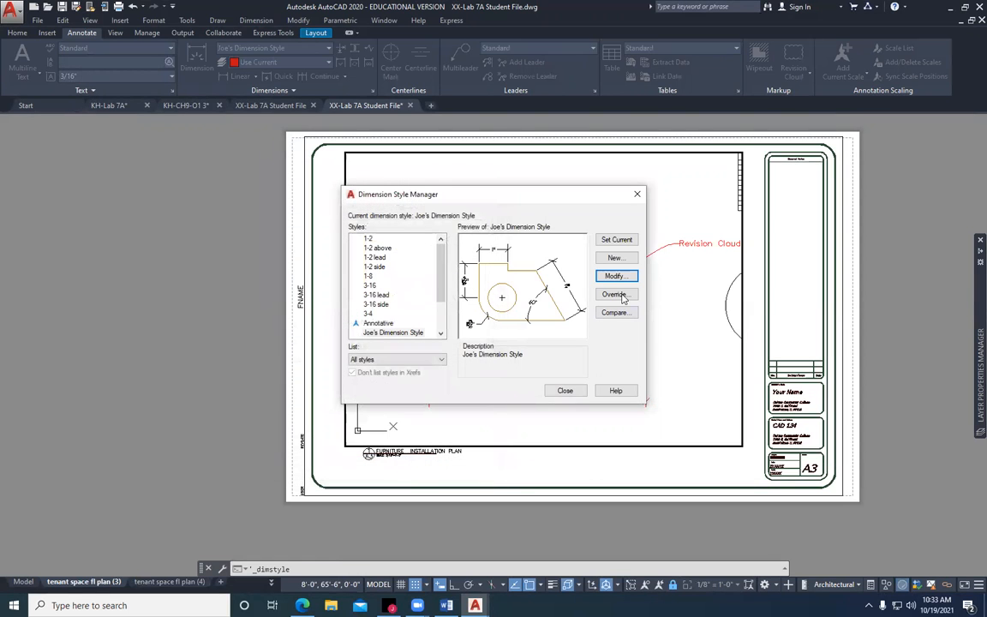
click(640, 197)
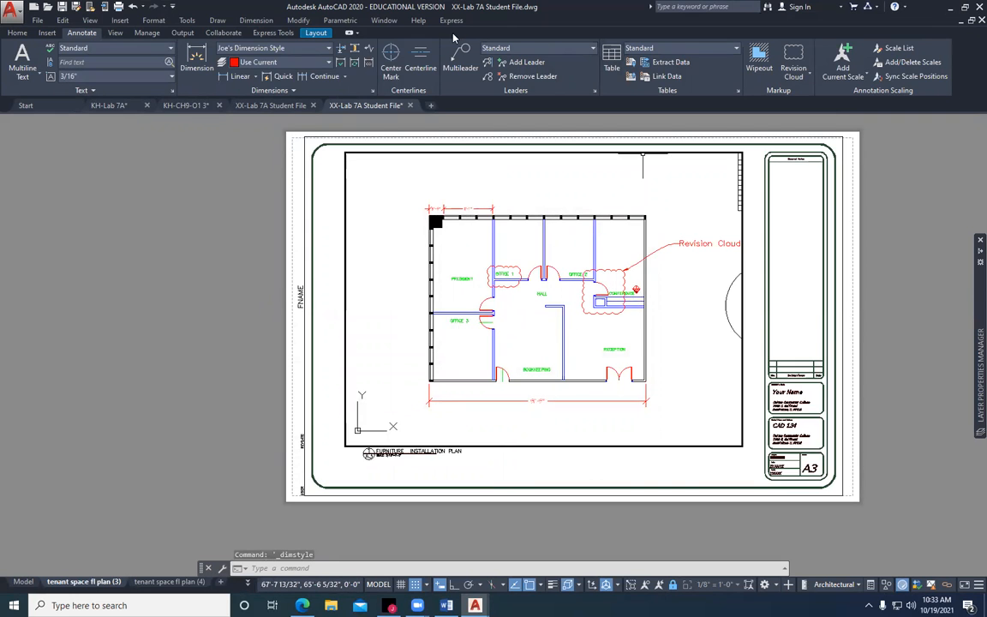
Switch to the chapter PDF in the browser and look through the dimension style settings and linear dimensioning instructions up to page 18
key(alt+Tab)
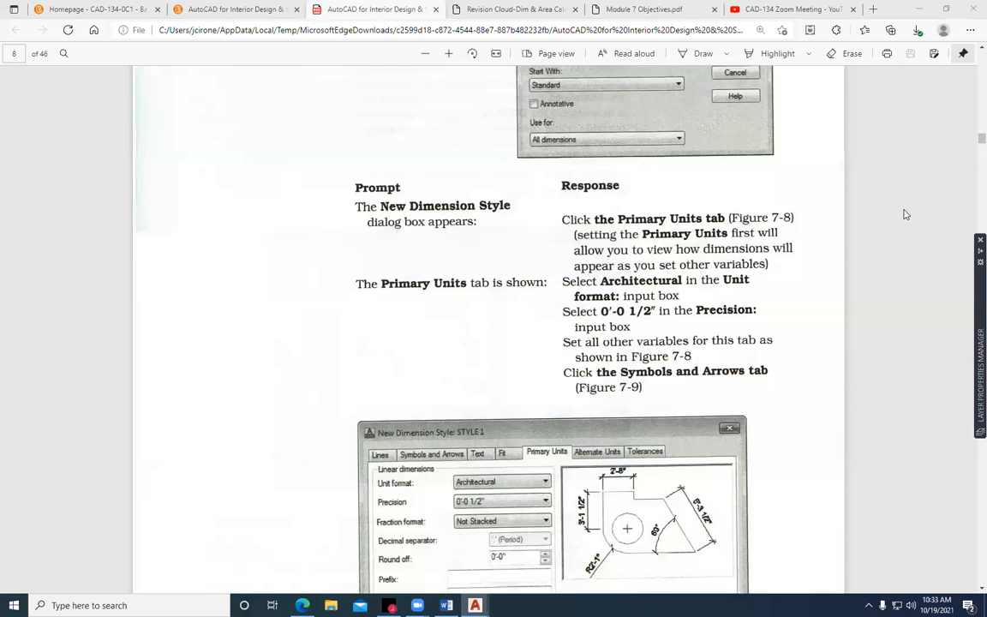
scroll(484, 300, down, 15)
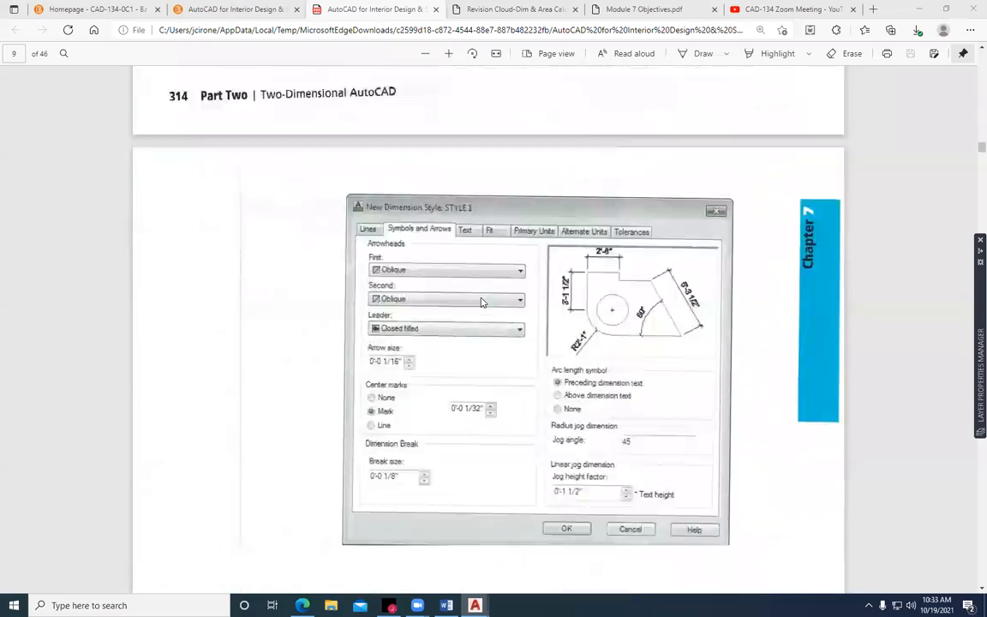
scroll(482, 300, down, 20)
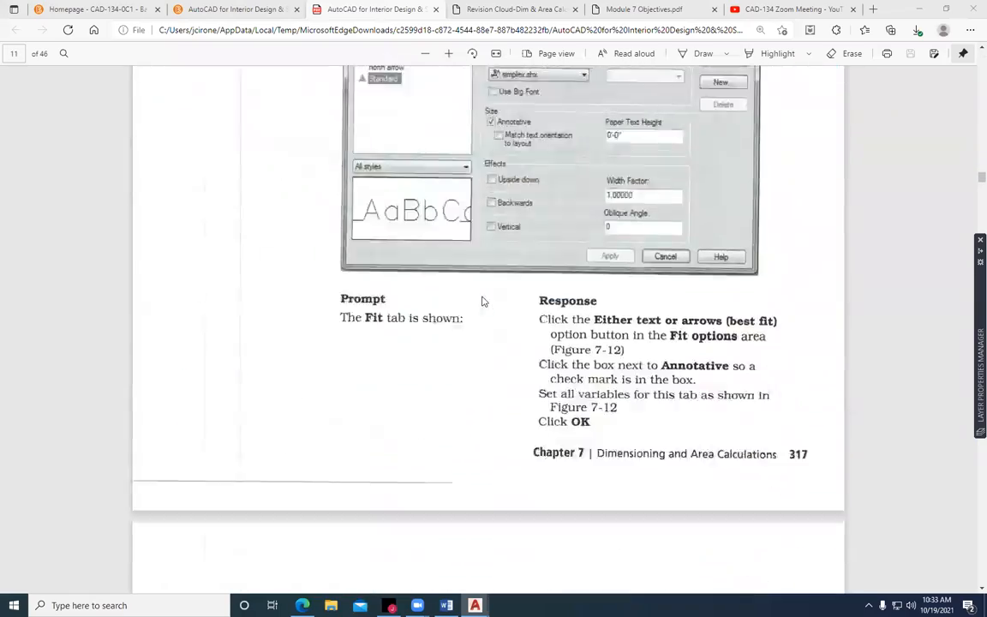
scroll(483, 300, down, 8)
drag(971, 194, 971, 247)
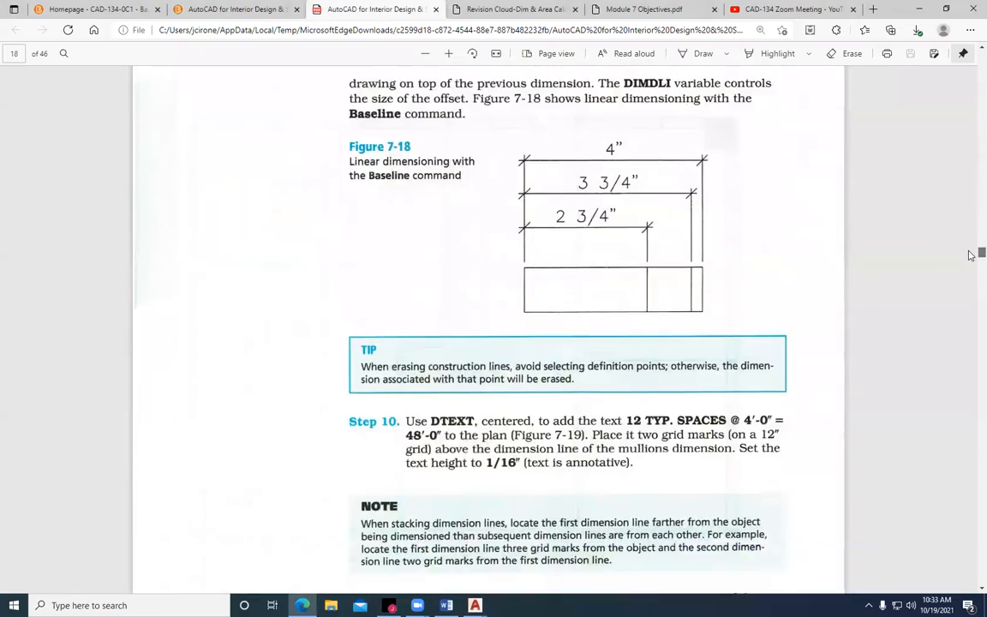
Examine the completed tenant floor plan dimensions in the chapter PDF on page 19 and the revision-clouded version on page 22
scroll(971, 254, down, 5)
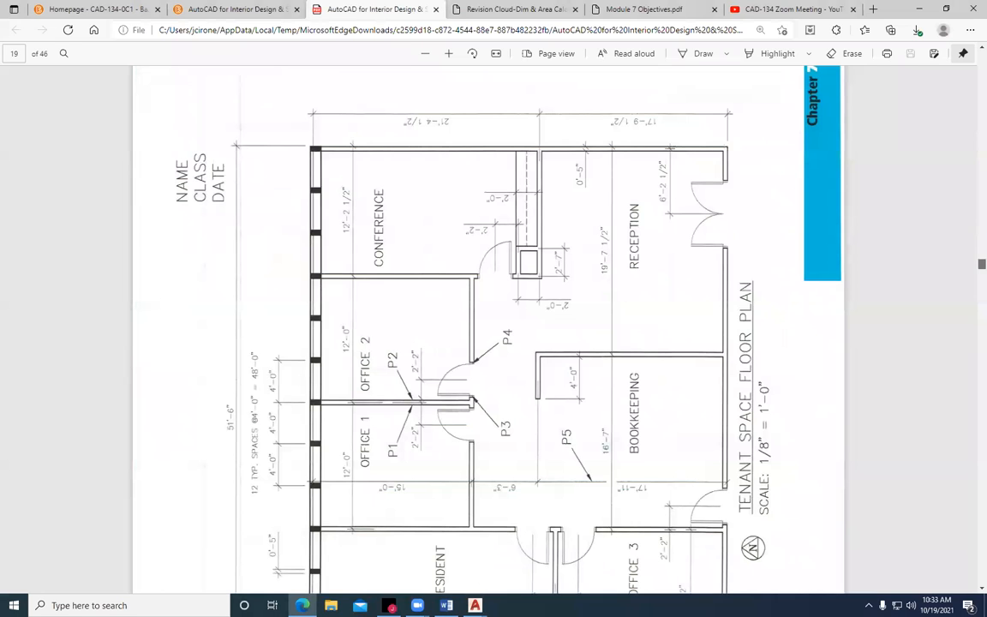
scroll(971, 269, down, 3)
scroll(971, 269, down, 2)
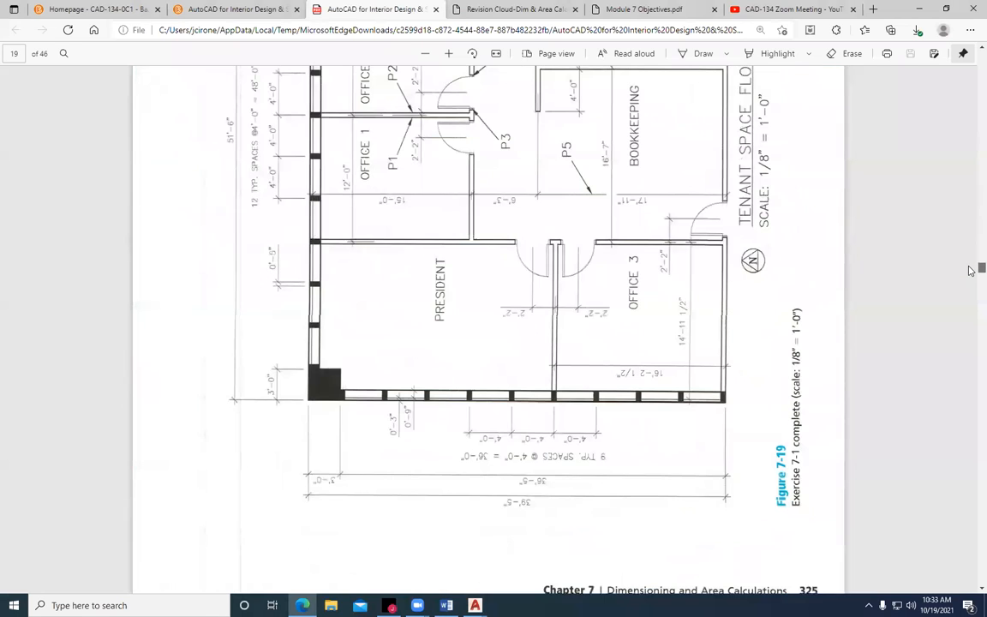
scroll(971, 270, up, 4)
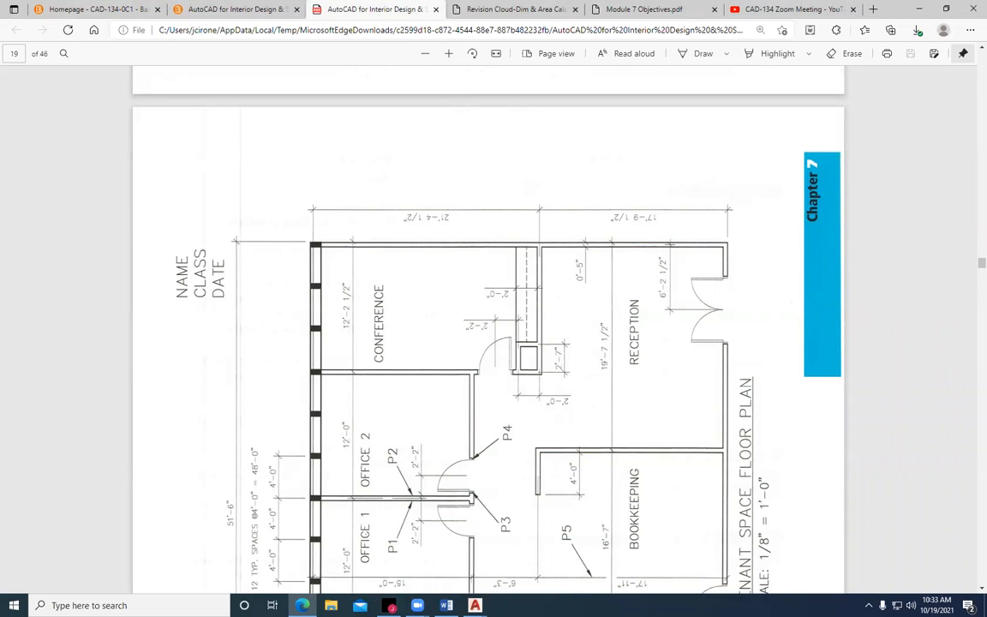
drag(971, 266, 972, 304)
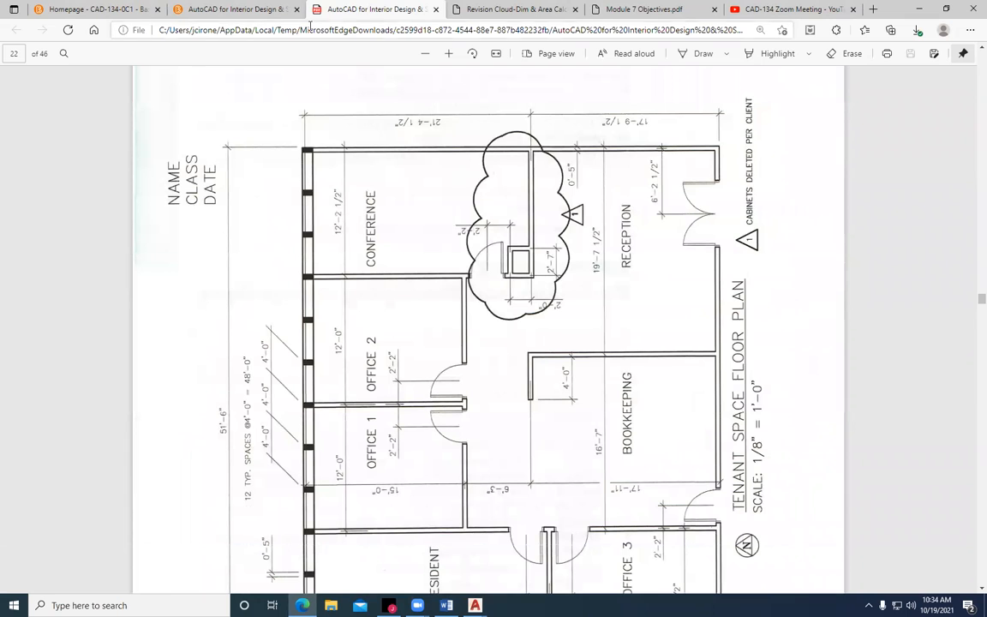
Go from the online chapter page to the CAD-134-001 course homepage and look through its announcements
click(253, 12)
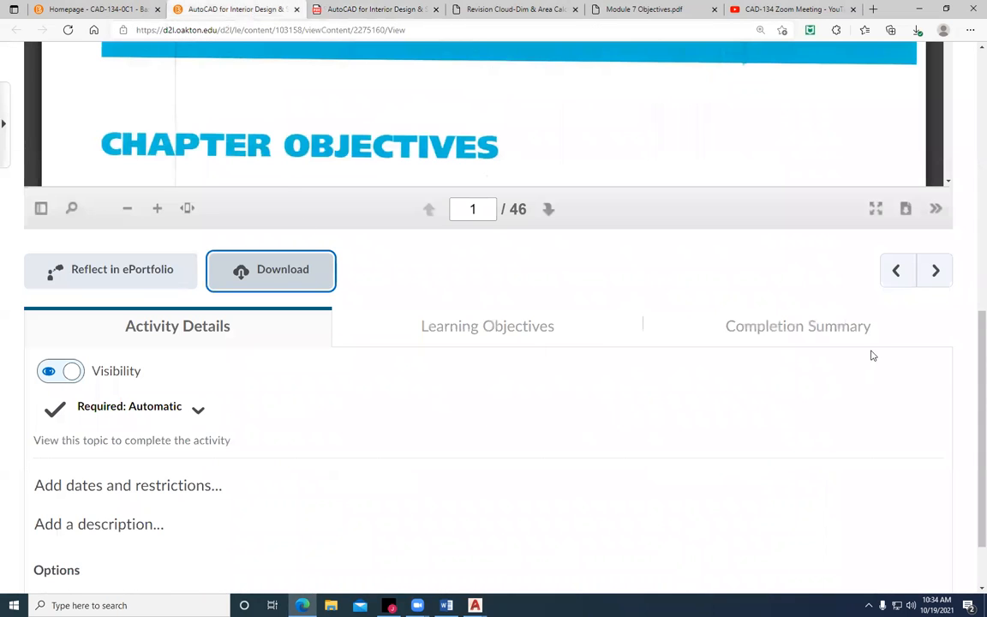
scroll(969, 416, up, 6)
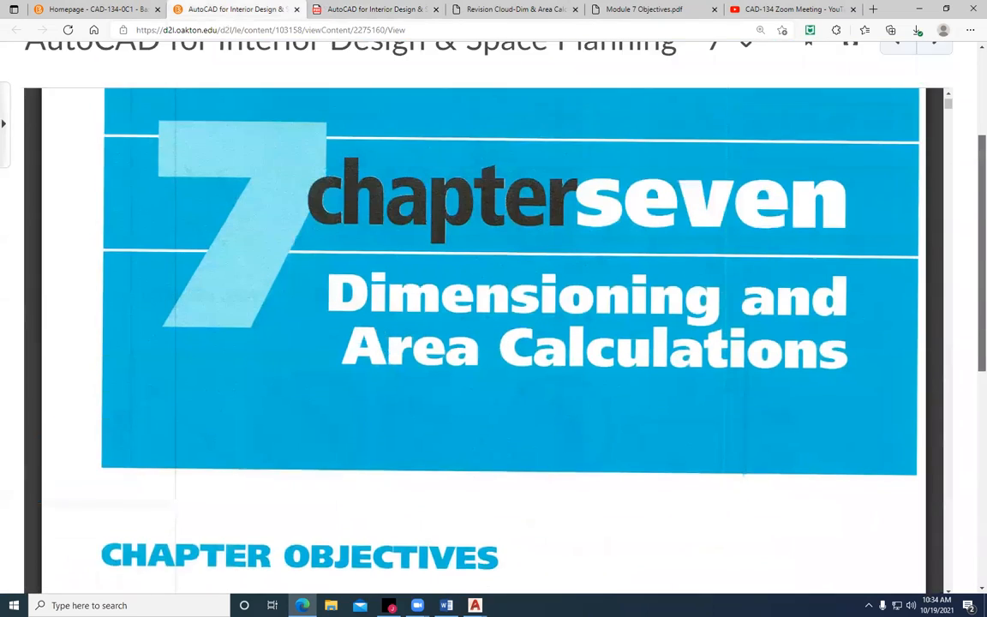
click(283, 84)
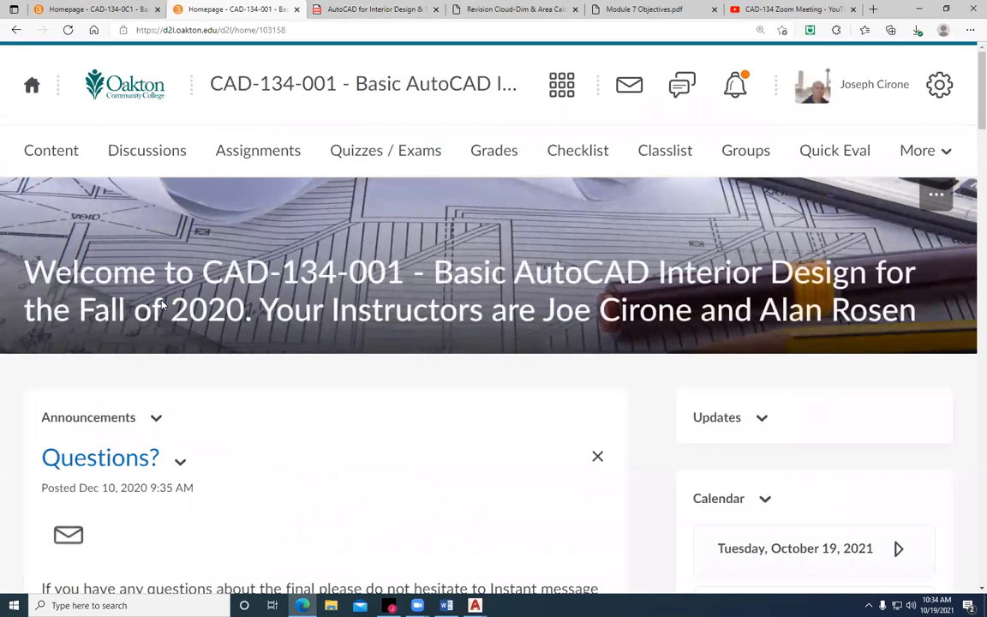
scroll(496, 326, down, 4)
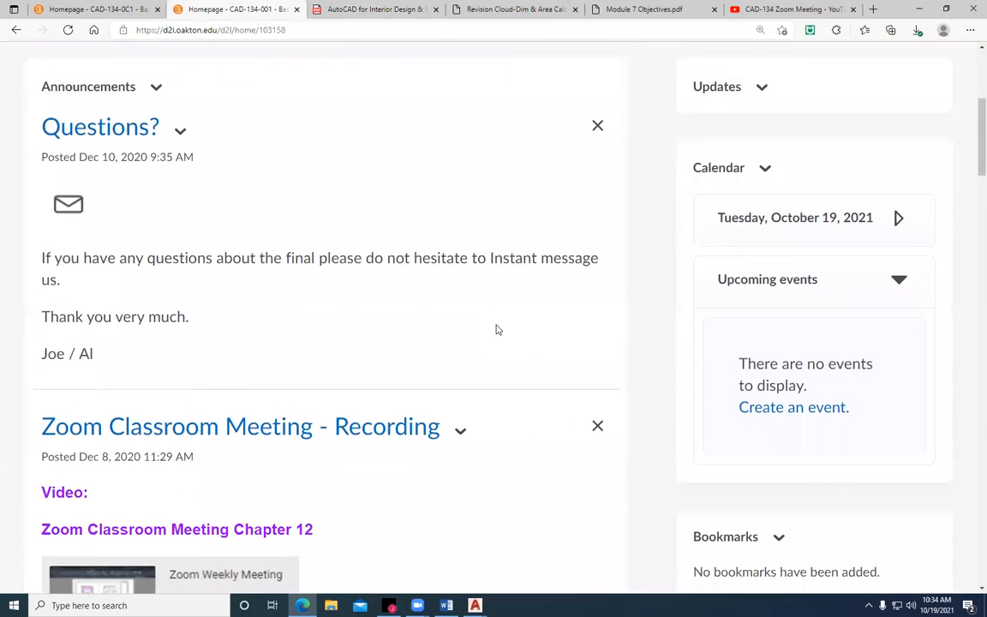
scroll(495, 334, up, 4)
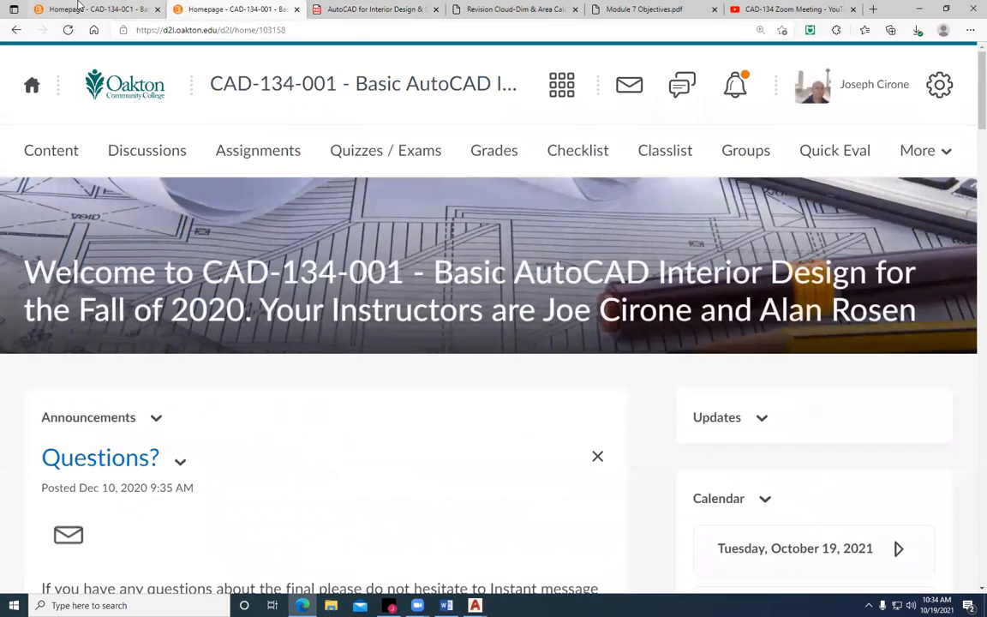
Switch to the CAD-134-0C1 course homepage and review the Module 7 and Zoom Classroom Meeting announcements
click(77, 10)
scroll(424, 335, up, 10)
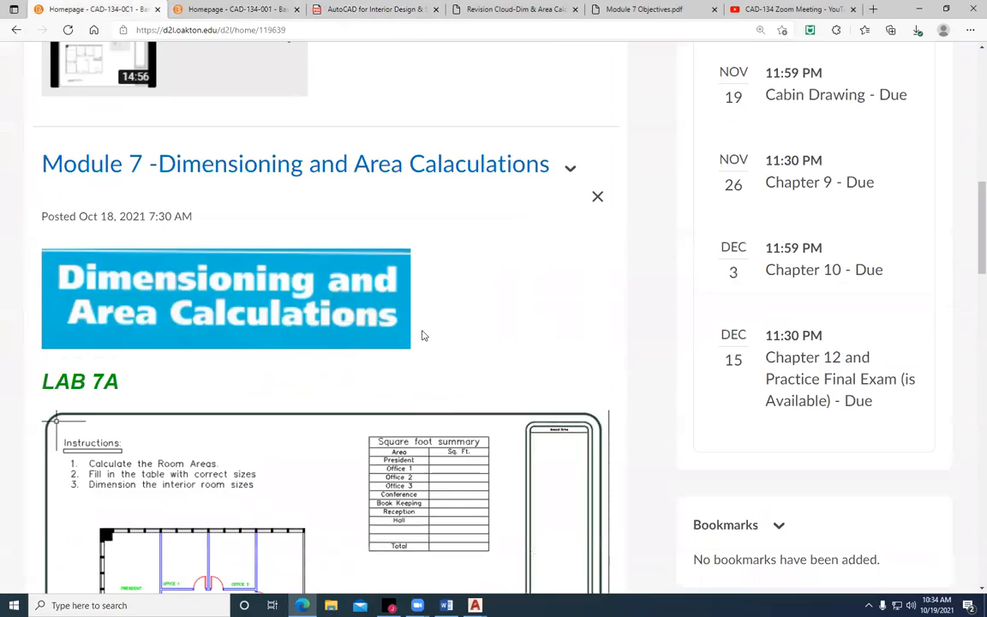
scroll(421, 335, up, 2)
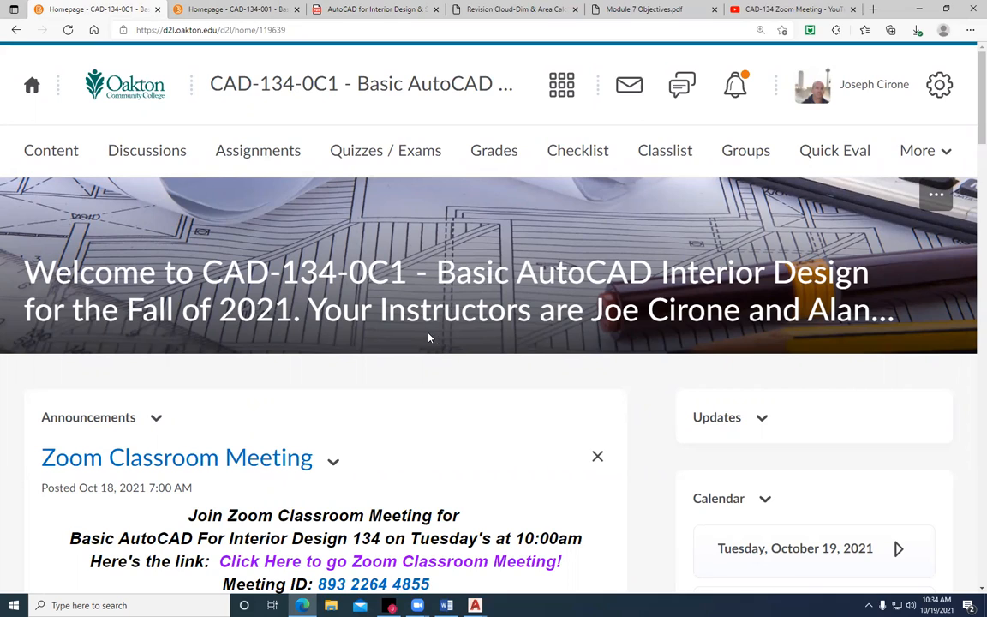
scroll(429, 337, down, 5)
scroll(429, 338, up, 2)
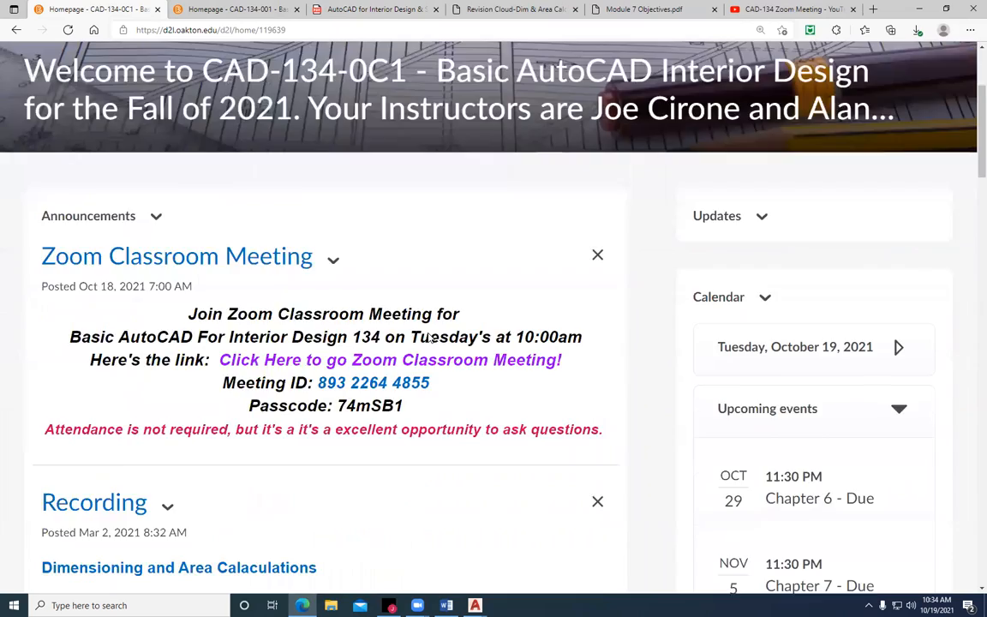
scroll(432, 339, up, 3)
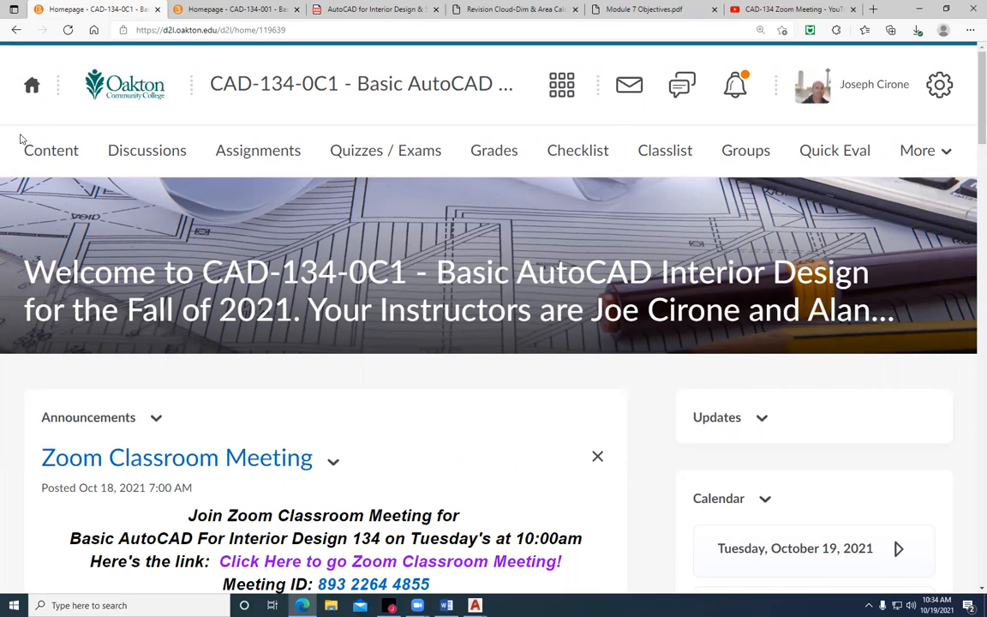
Switch to AutoCAD, bring up the KH-CH9-O1 3 drawing, and examine the furniture blocks' labels and dimensions beside the floor plan
click(475, 606)
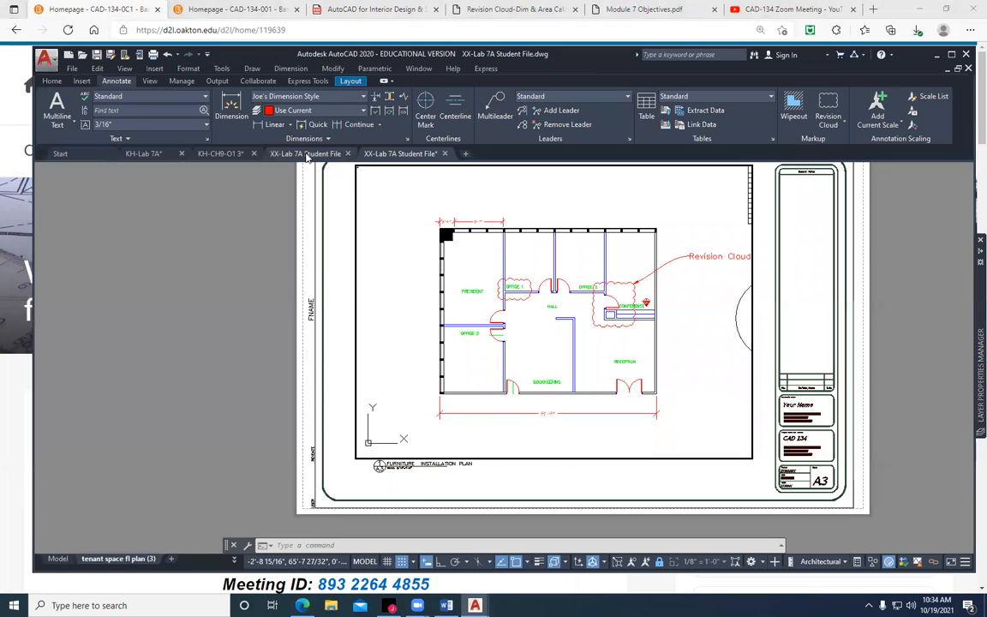
click(306, 155)
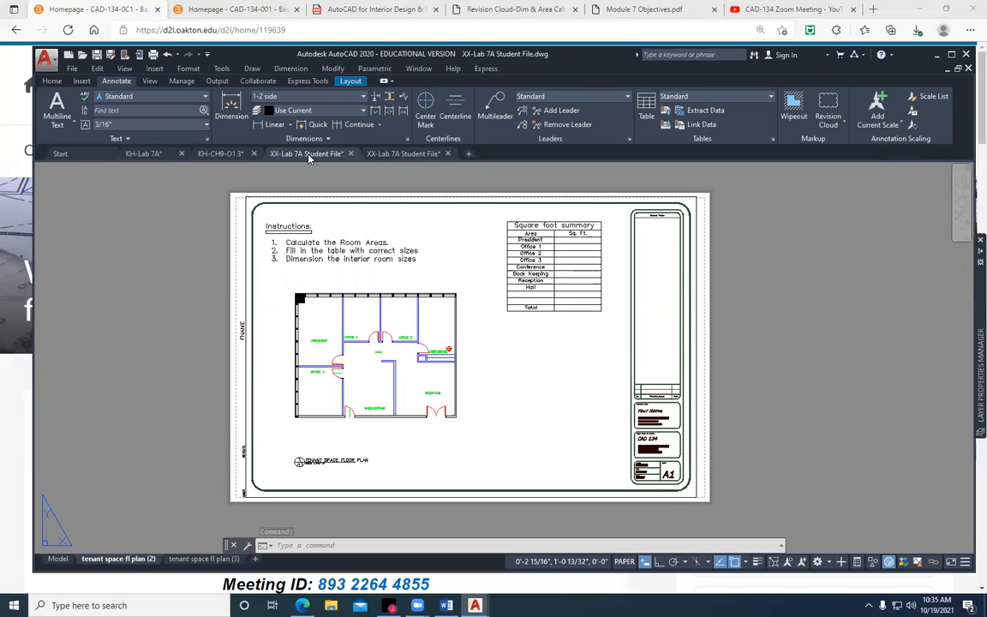
click(227, 160)
middle_drag(604, 309, 606, 330)
scroll(676, 244, up, 5)
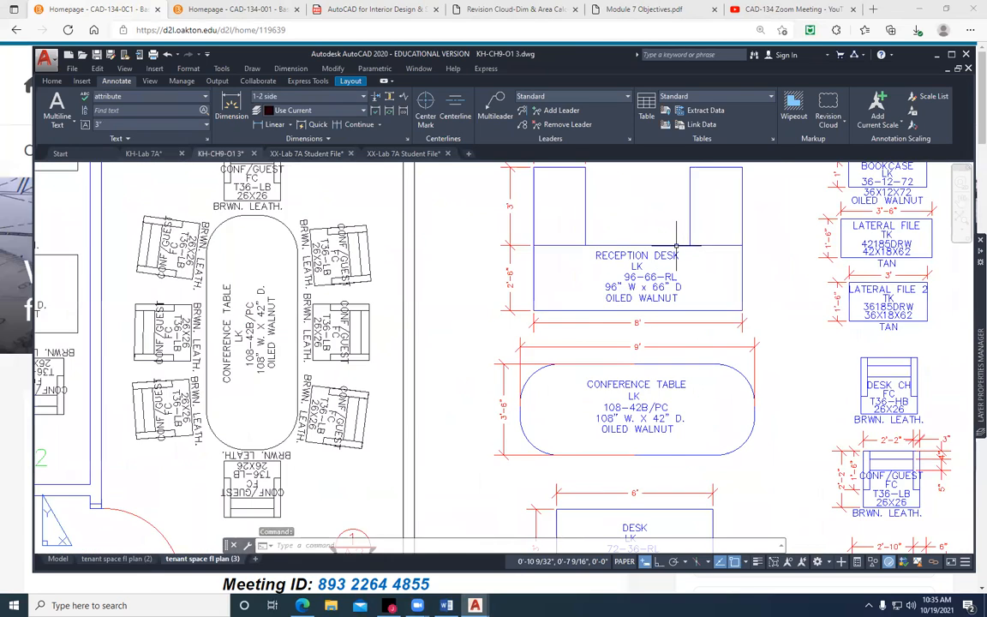
scroll(676, 244, up, 2)
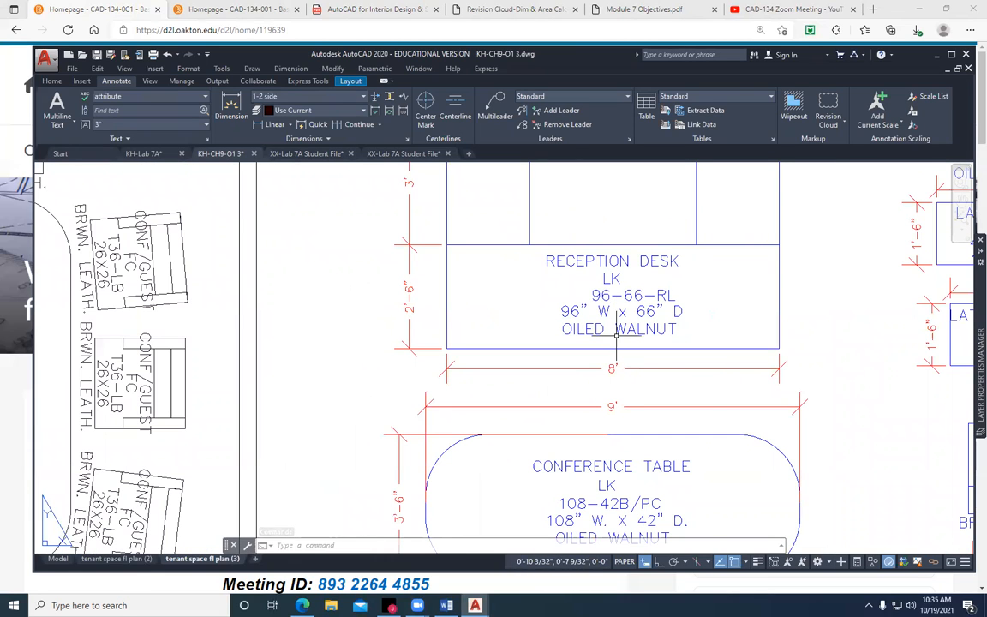
scroll(615, 336, down, 2)
scroll(617, 341, down, 2)
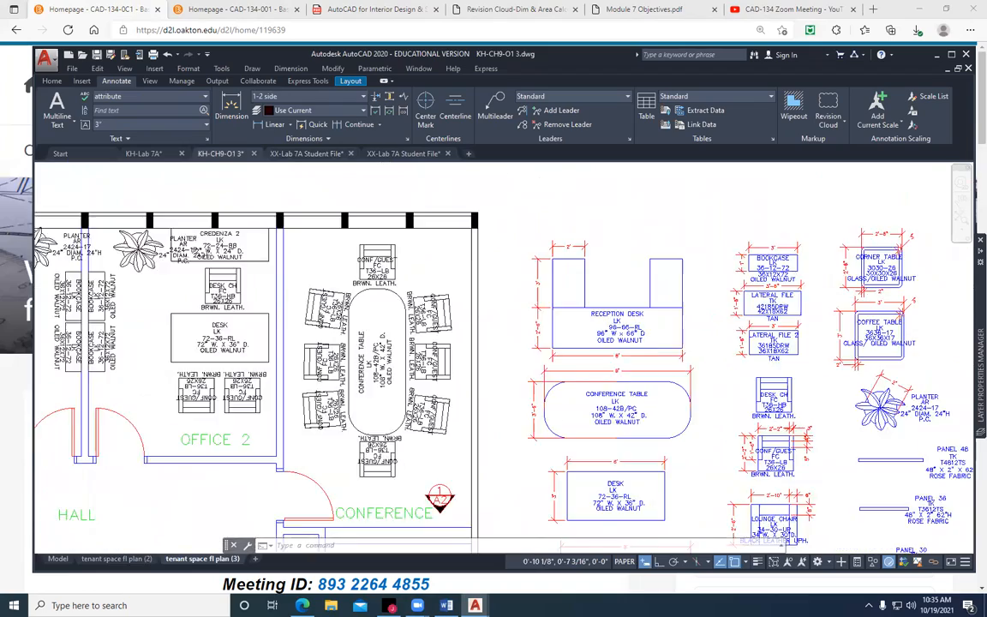
scroll(624, 354, down, 4)
mouse_move(495, 392)
middle_down()
mouse_move(483, 304)
mouse_move(462, 327)
middle_up()
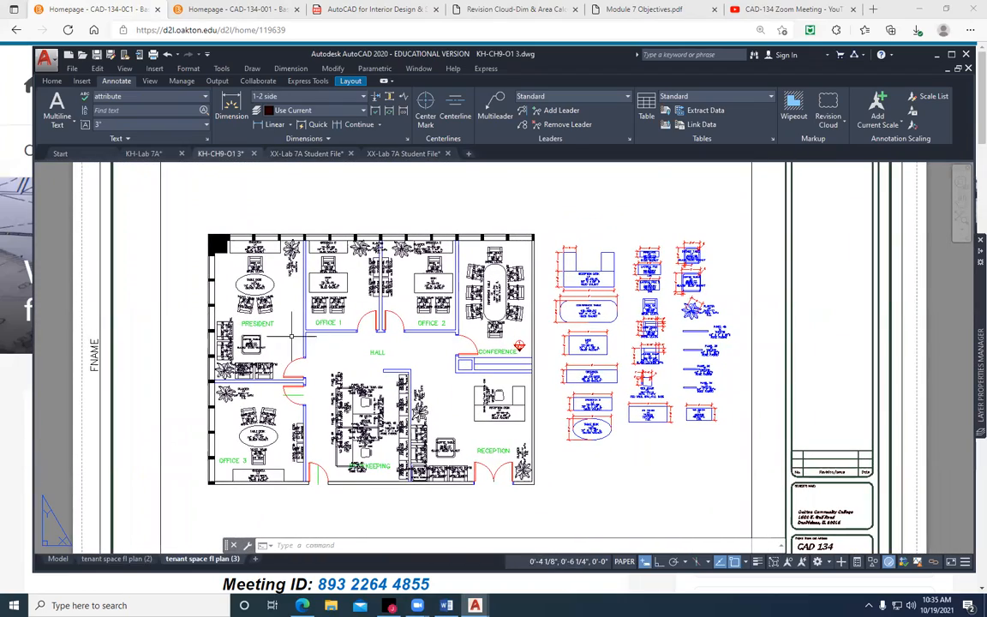
Activate the floor plan viewport's model space and set the attribute visibility (ATTDISP) to OFF
double_click(442, 334)
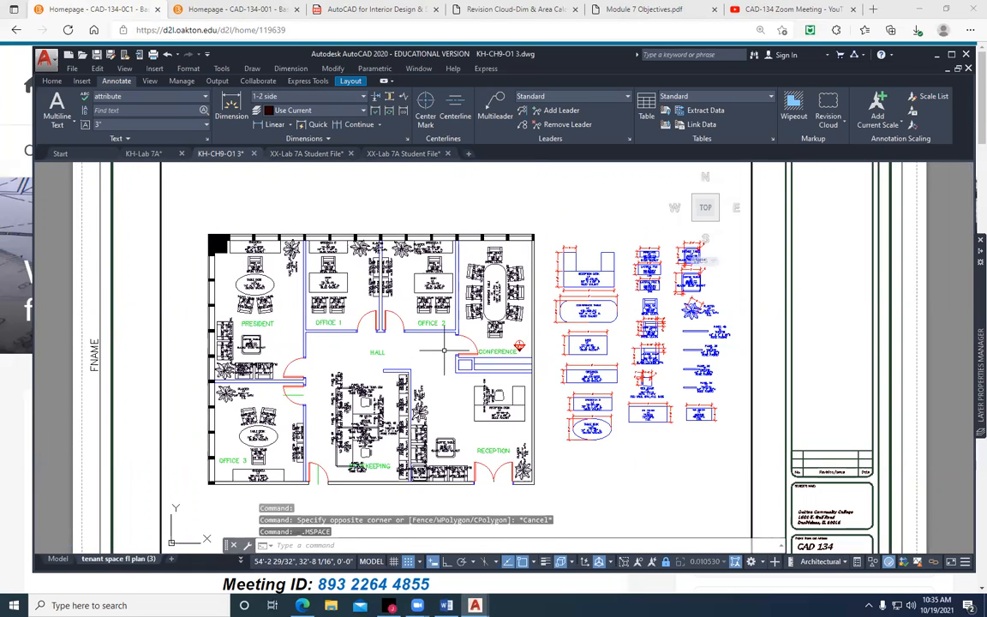
text(ATTDISP)
key(Return)
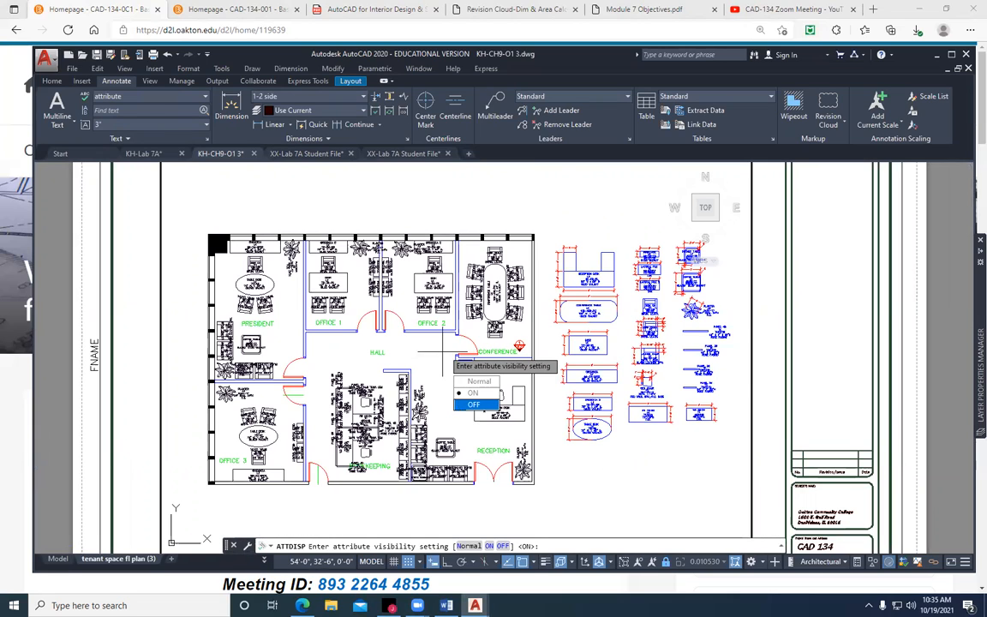
click(462, 405)
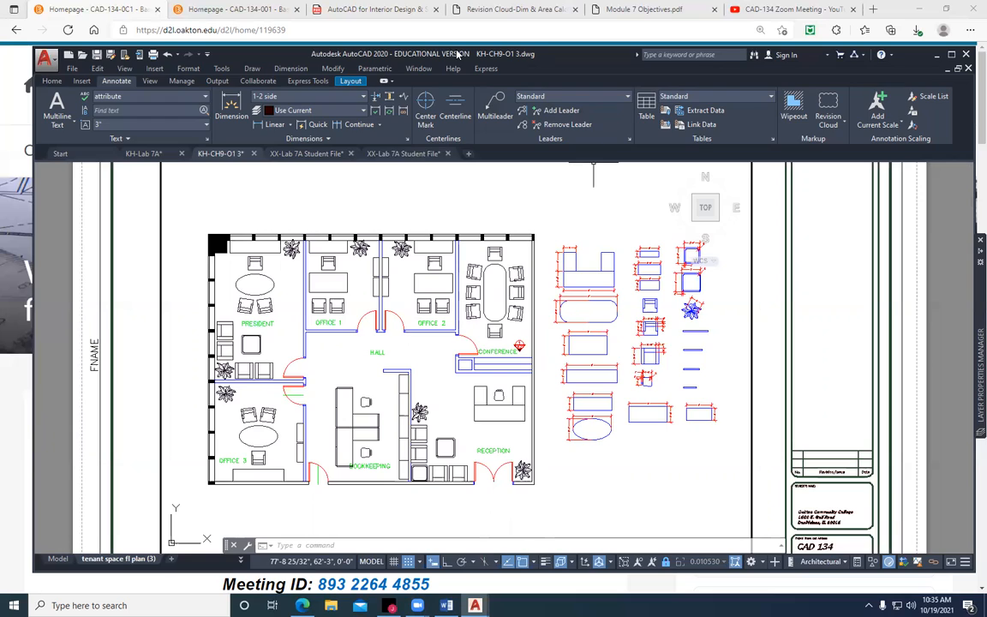
Minimize AutoCAD to return to the CAD-134-0C1 course homepage in the browser, and look over the meeting and recording announcements
click(936, 55)
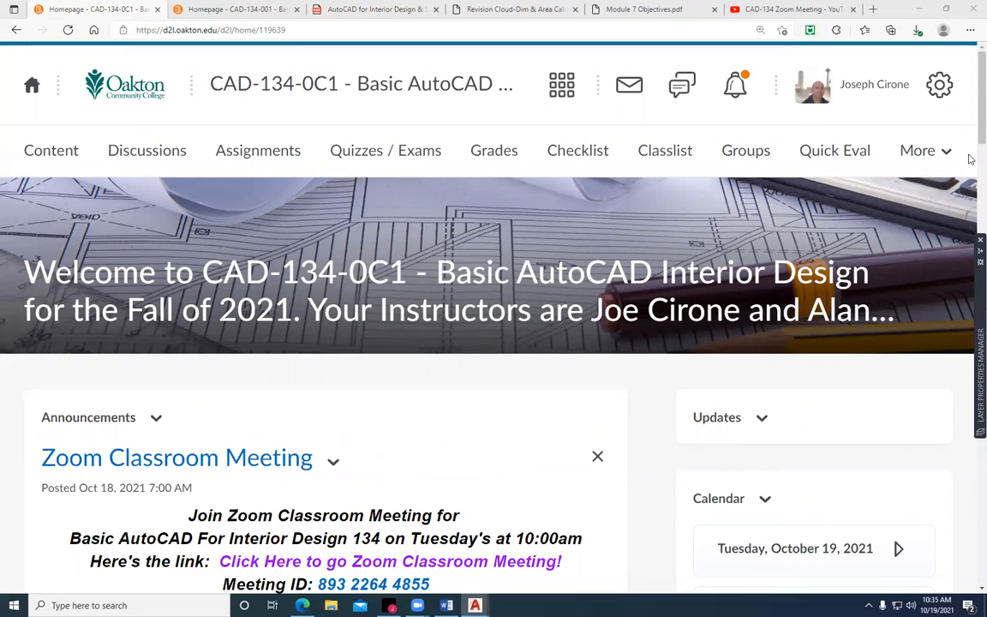
scroll(529, 373, down, 4)
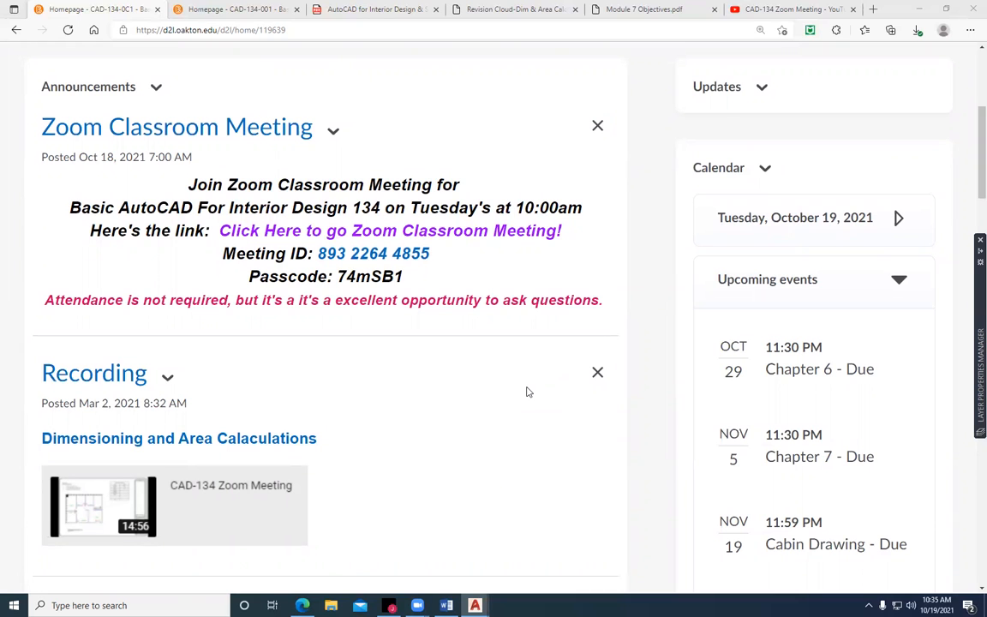
scroll(529, 391, up, 3)
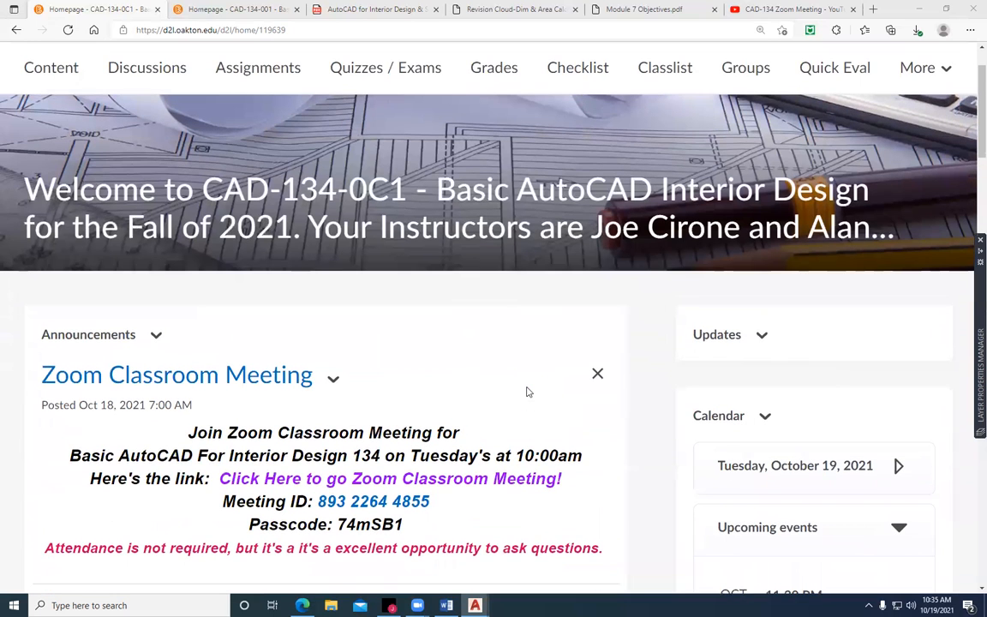